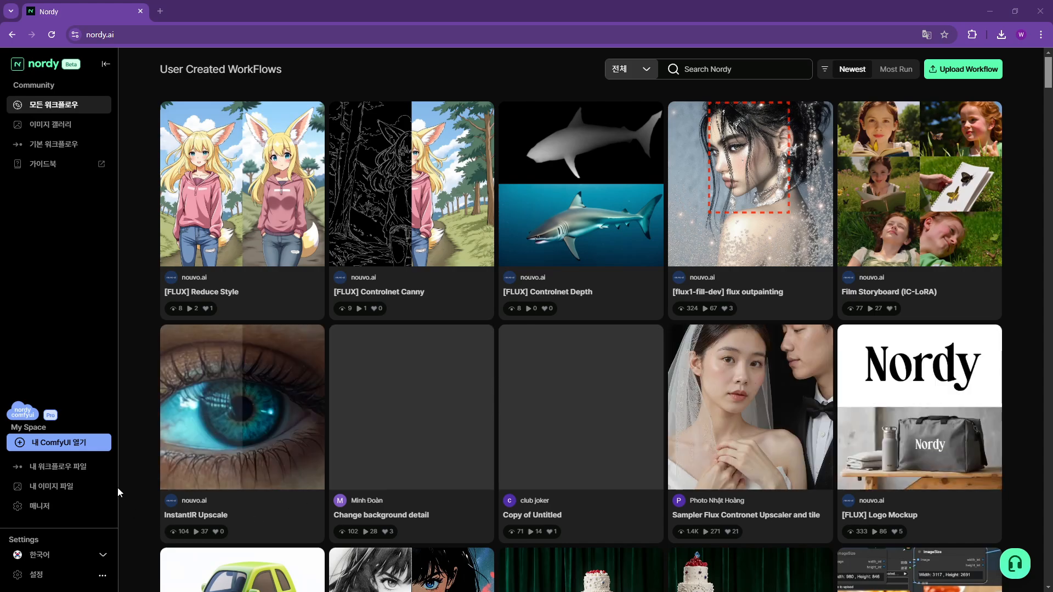
Open the personal ComfyUI workspace and load the portrait inpainting workflow onto the canvas.
click(58, 446)
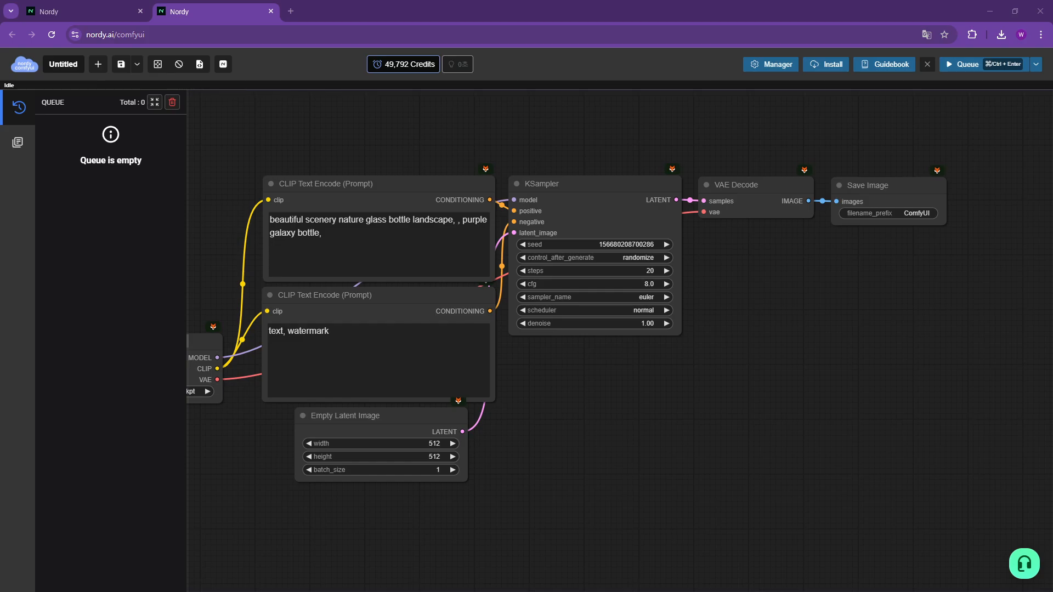
drag(806, 400, 586, 396)
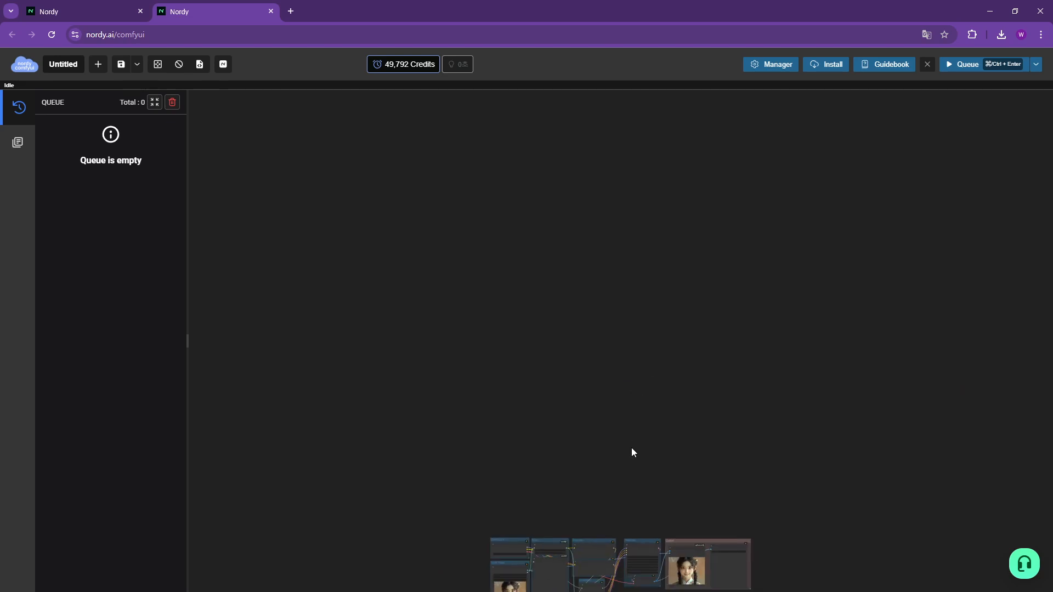
drag(631, 448, 693, 300)
scroll(680, 459, up, 8)
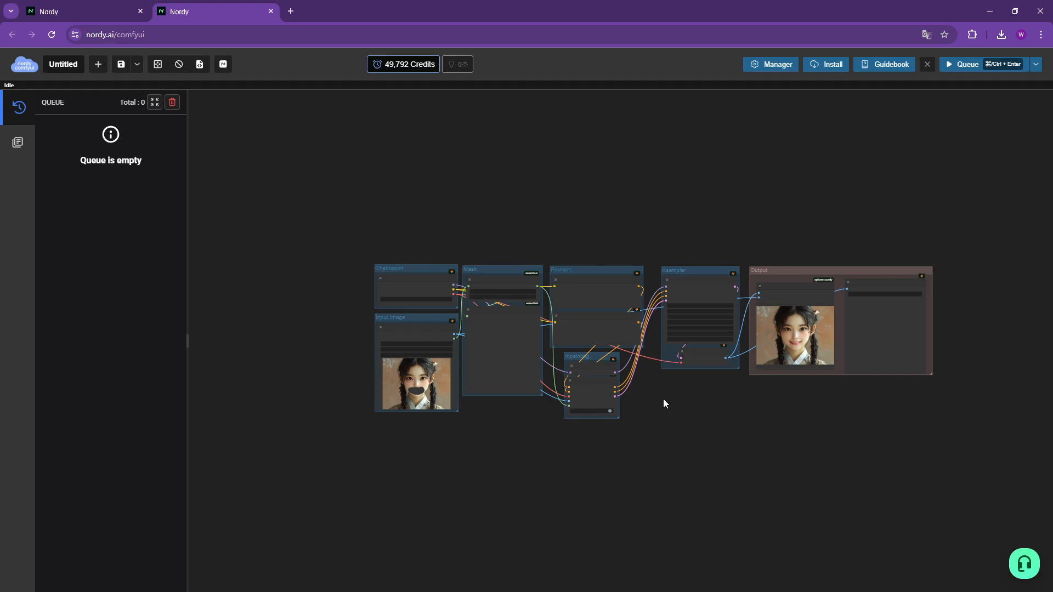
Move the Checkpoint, Input Image, Mask, Prompts and Inpainting groups higher on the canvas, leaving gaps between the columns.
scroll(664, 400, down, 4)
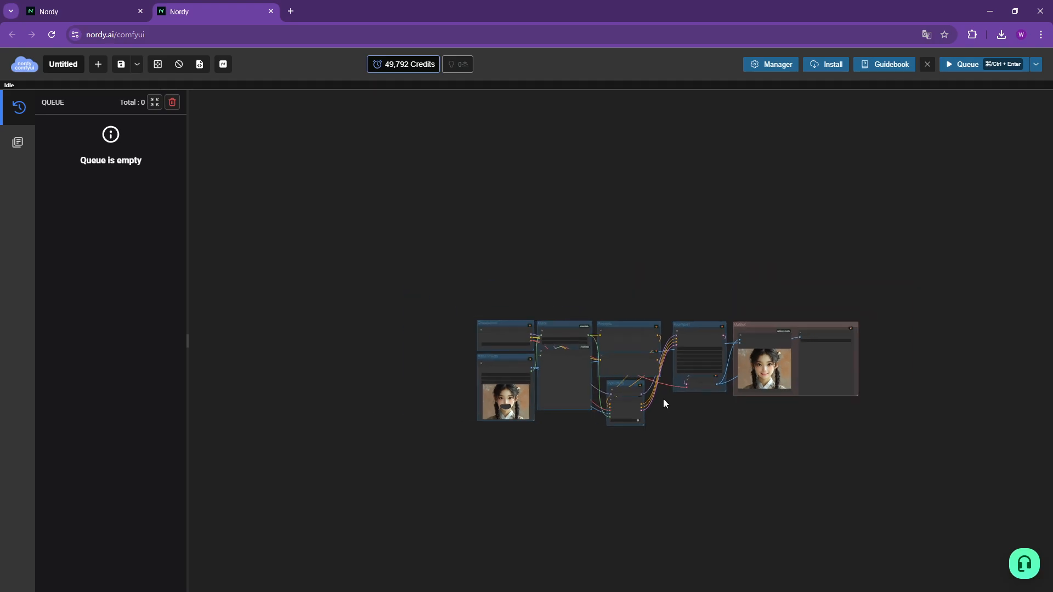
scroll(663, 400, up, 6)
drag(647, 398, 756, 441)
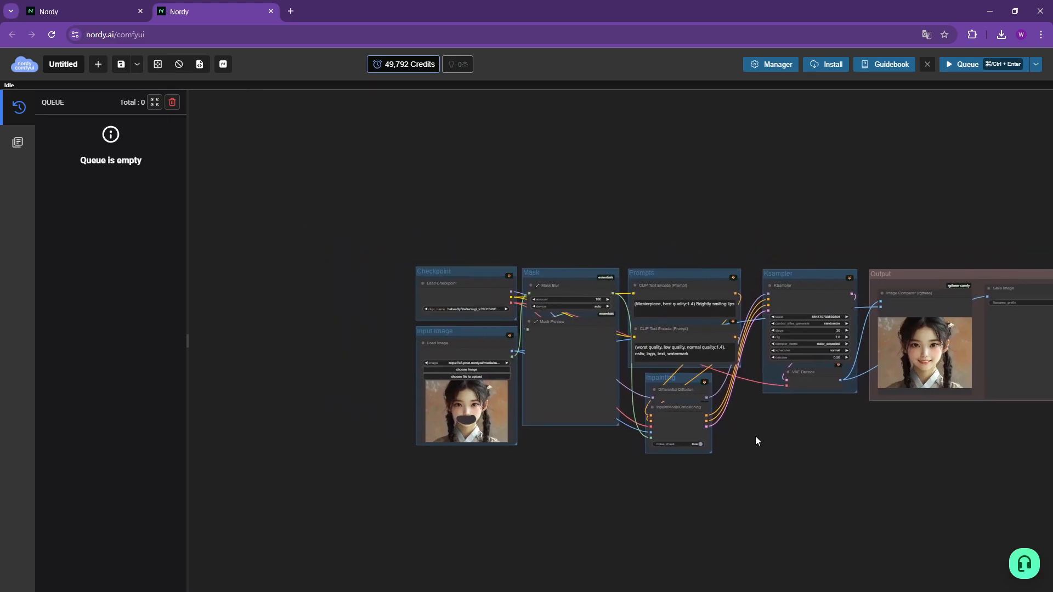
drag(545, 445, 615, 504)
scroll(505, 449, up, 1)
scroll(505, 446, up, 4)
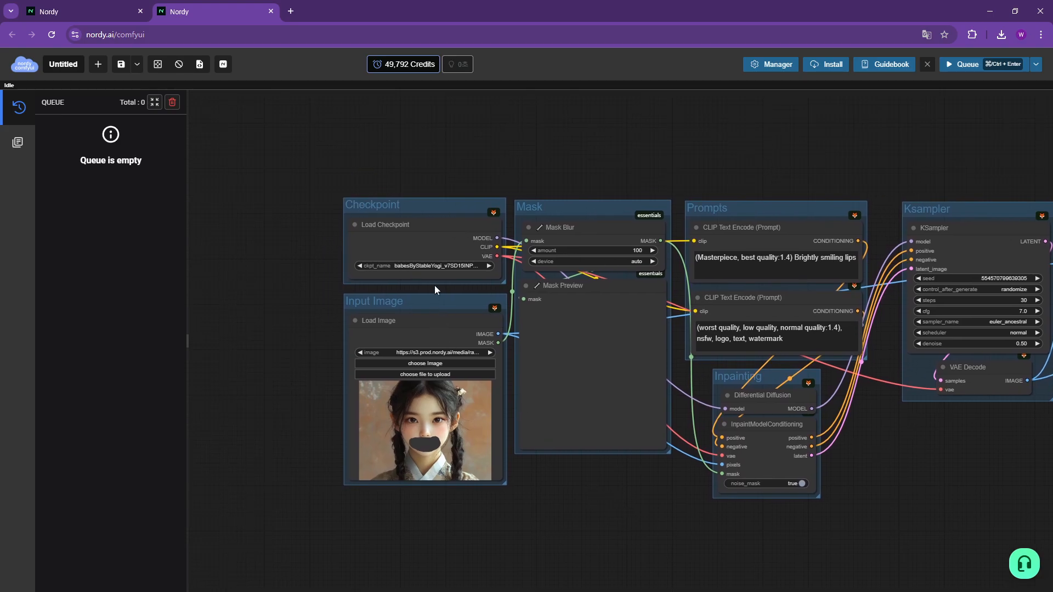
drag(403, 202, 376, 160)
drag(418, 304, 387, 271)
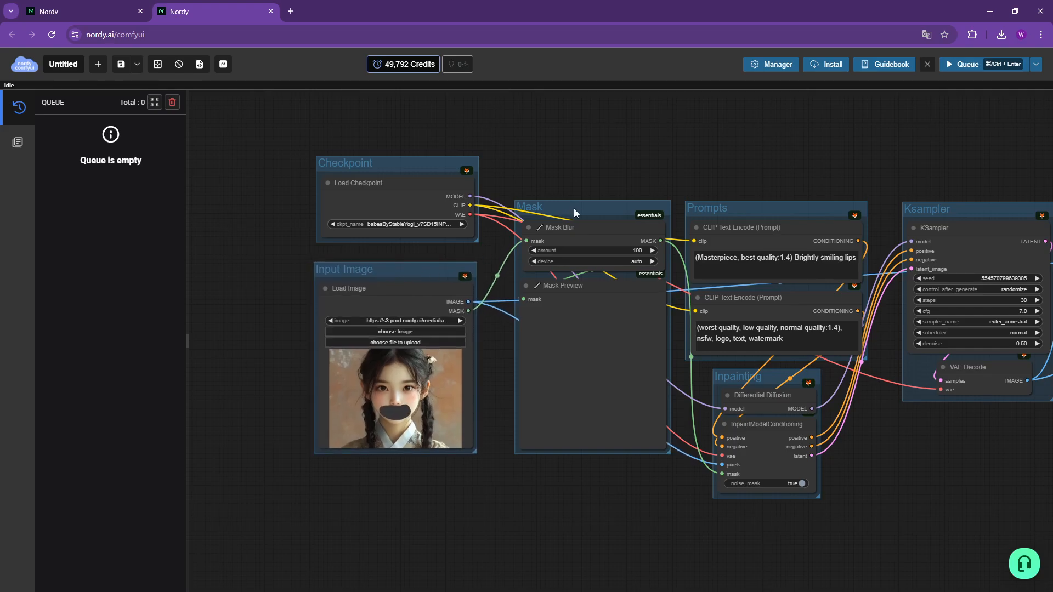
drag(563, 205, 573, 159)
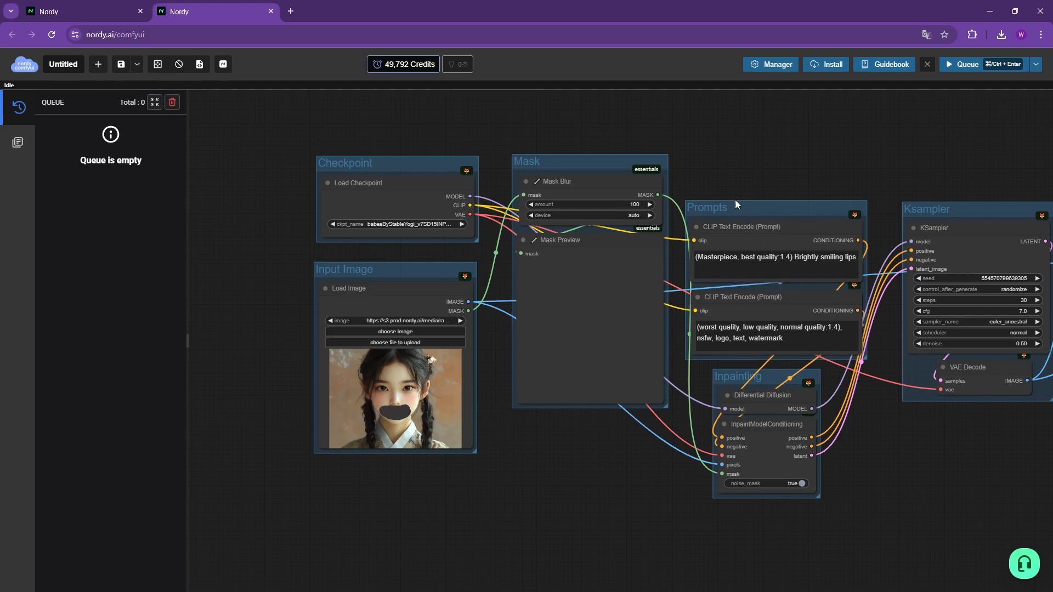
drag(747, 215, 751, 180)
drag(772, 379, 781, 358)
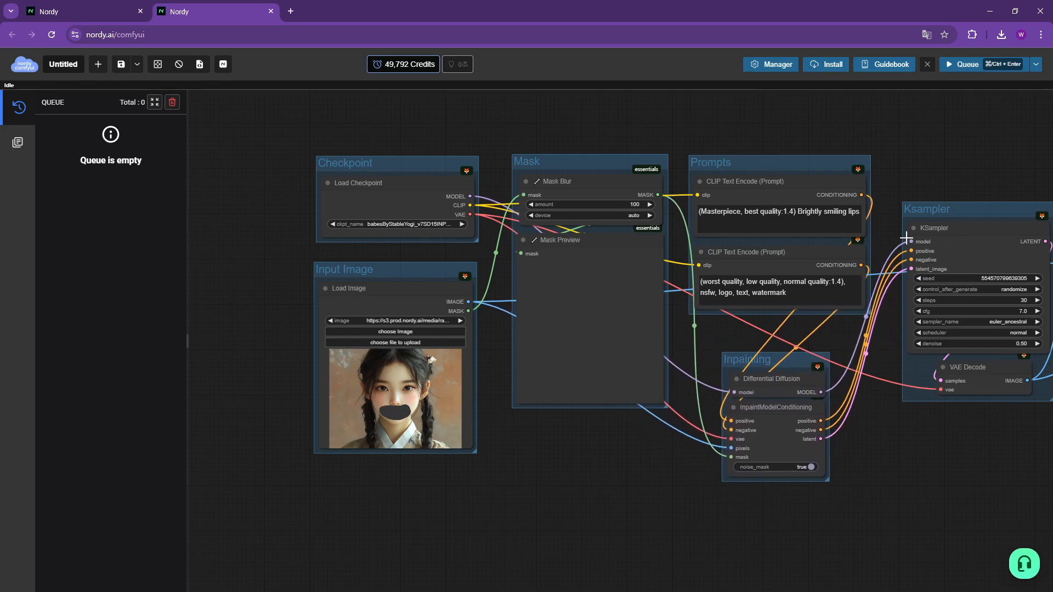
Move the Ksampler group well above the level of the Prompts group.
drag(922, 162, 709, 227)
drag(736, 284, 738, 115)
scroll(778, 417, up, 5)
drag(757, 227, 726, 136)
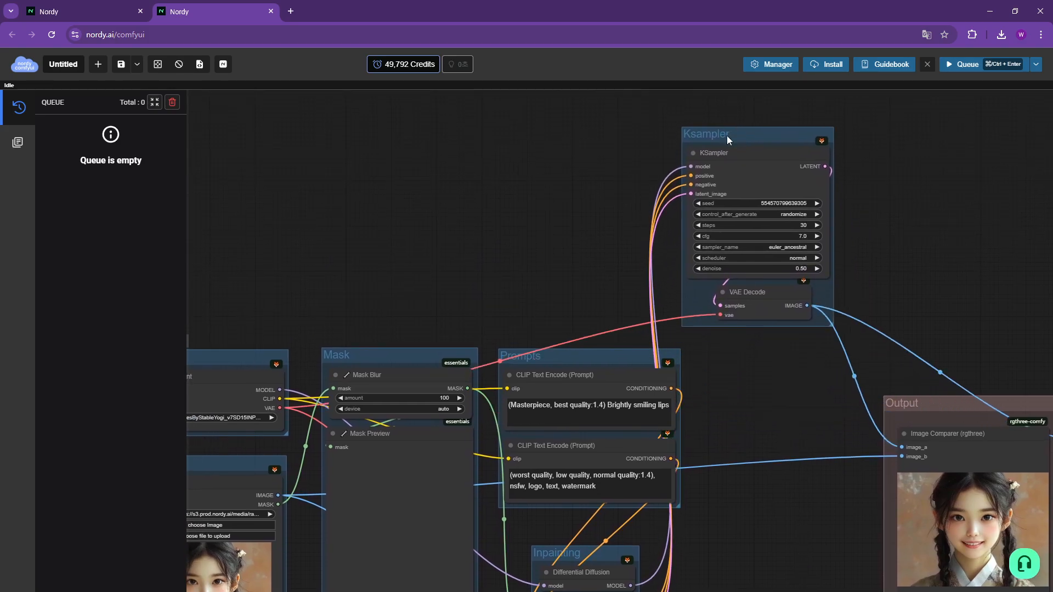
Move the Checkpoint and Mask groups up, clear of the Input Image and Prompts groups.
drag(423, 364, 492, 350)
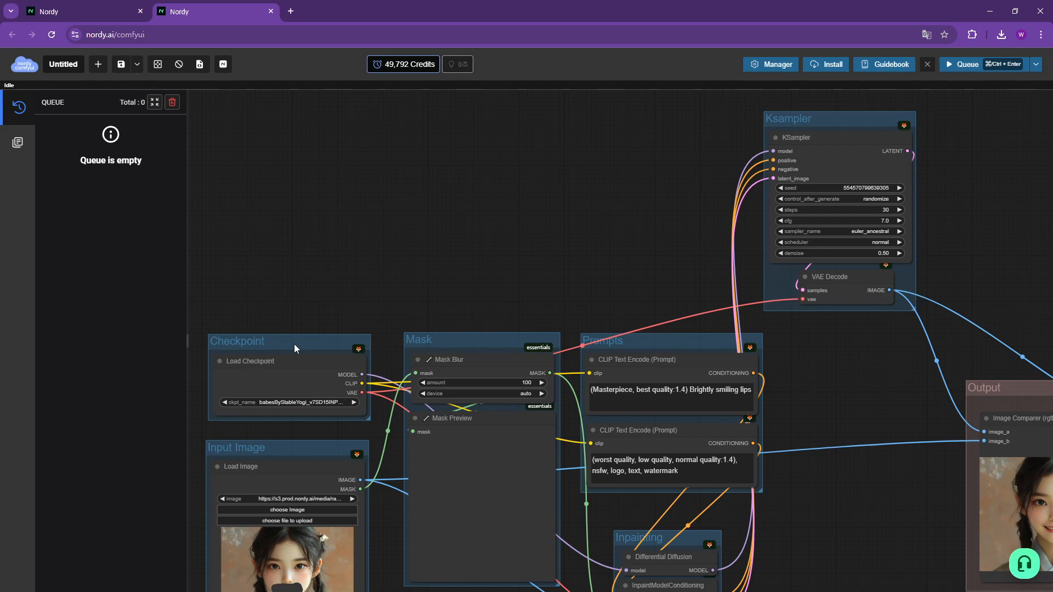
drag(294, 344, 289, 172)
drag(460, 343, 465, 180)
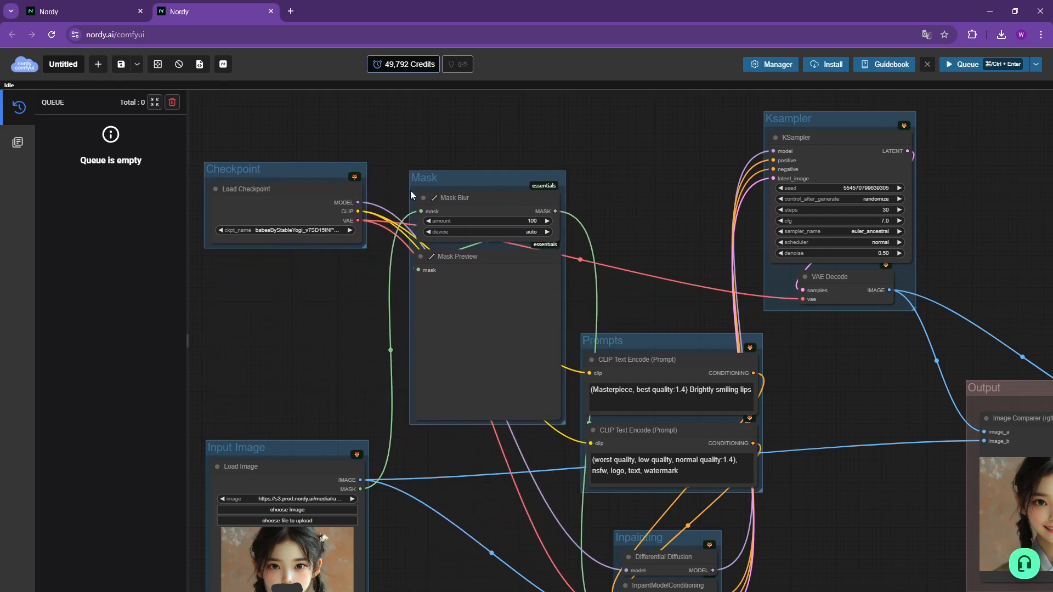
Filter the Load Checkpoint node's model list by "inpaint" and select babesByStableYogi_v7SD15INPAINT.safetensors.
drag(933, 453, 621, 361)
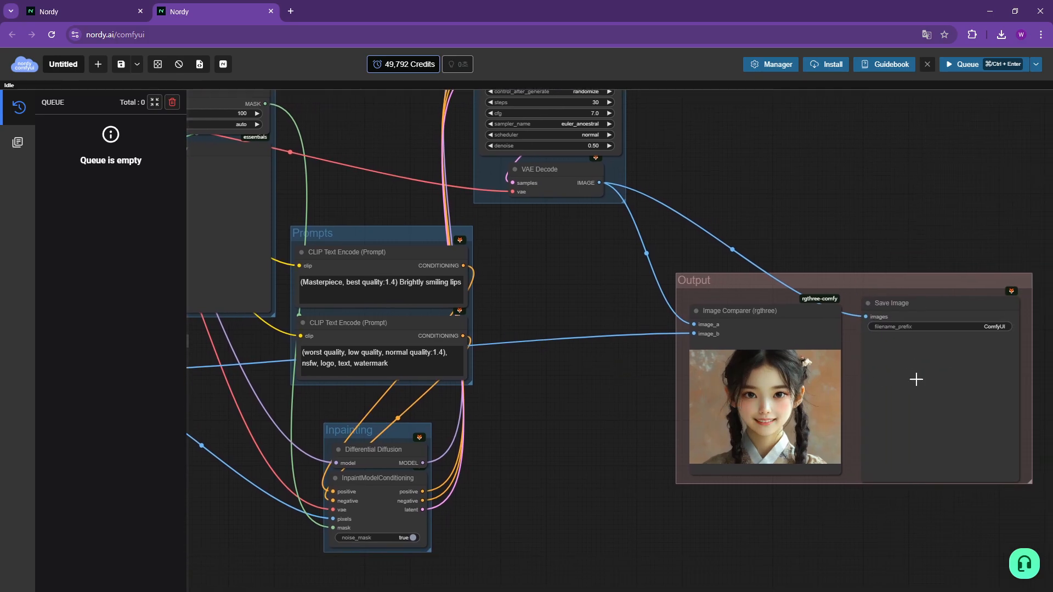
drag(642, 442, 768, 423)
drag(462, 467, 841, 387)
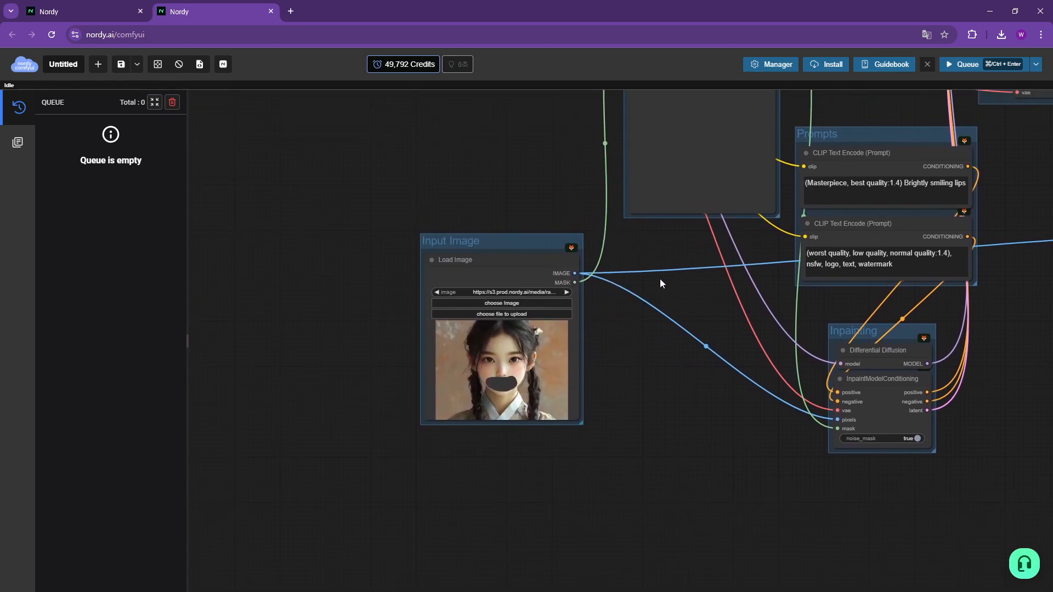
drag(660, 283, 681, 376)
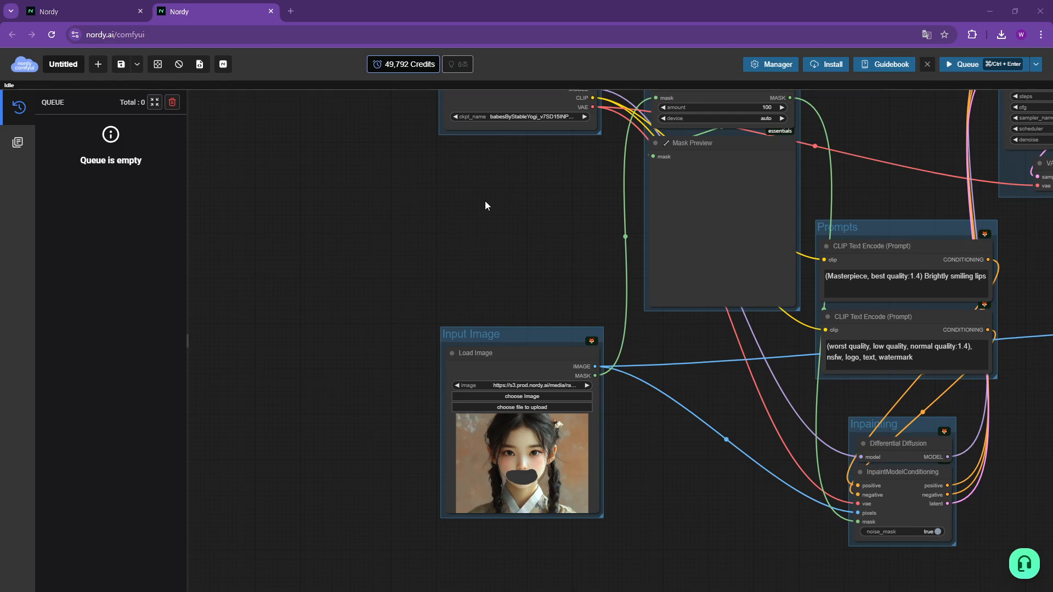
drag(514, 162, 635, 437)
scroll(568, 298, up, 8)
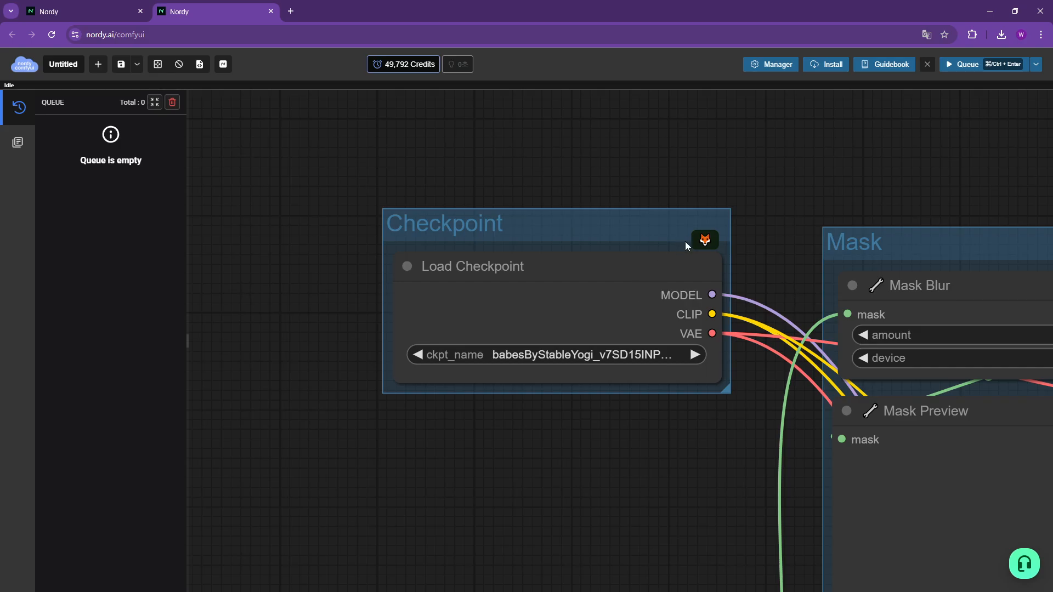
click(613, 356)
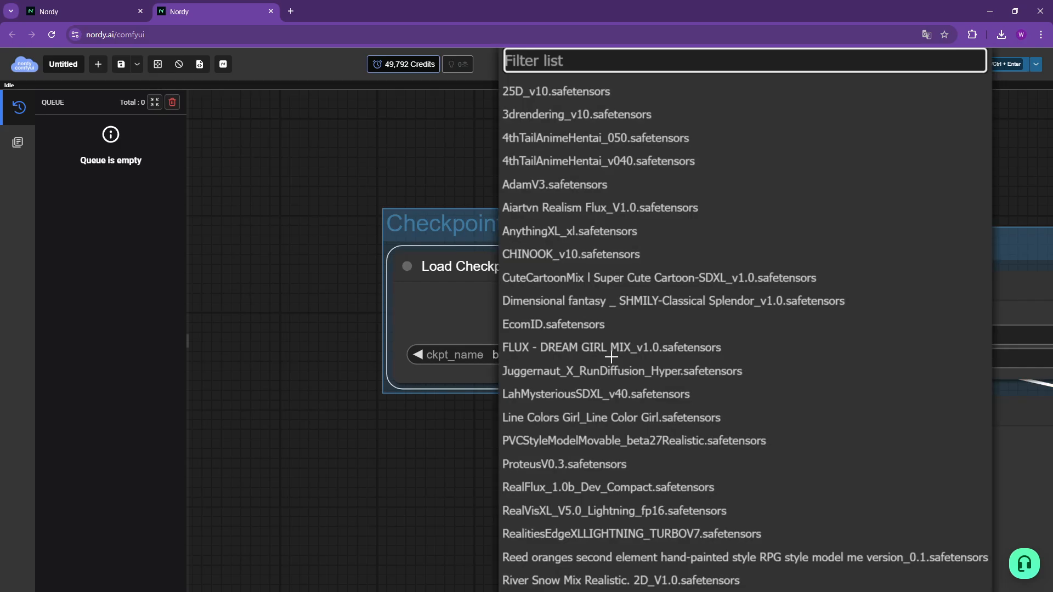
text(i)
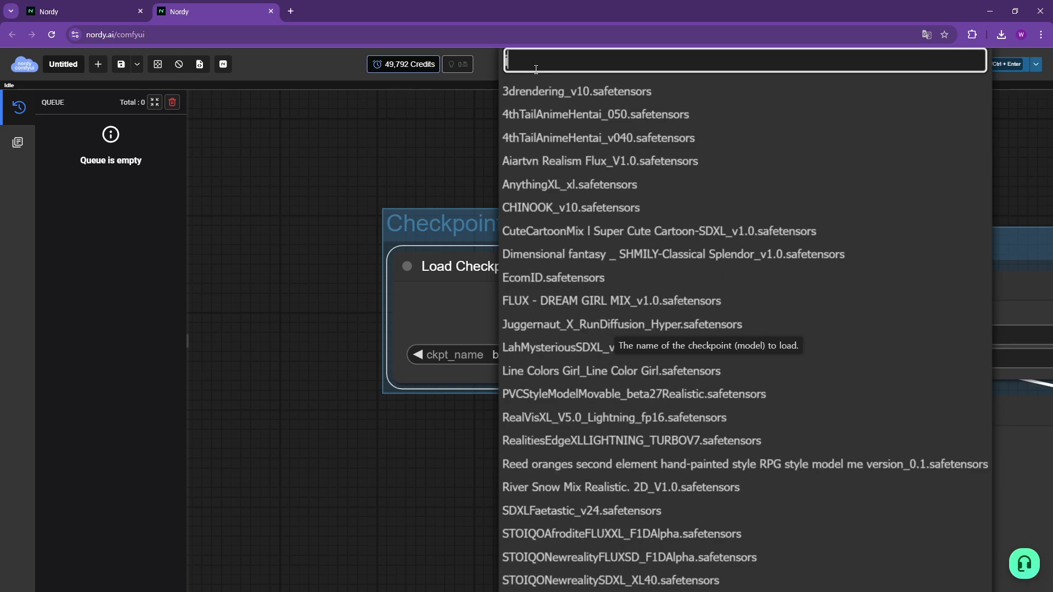
text(npaint)
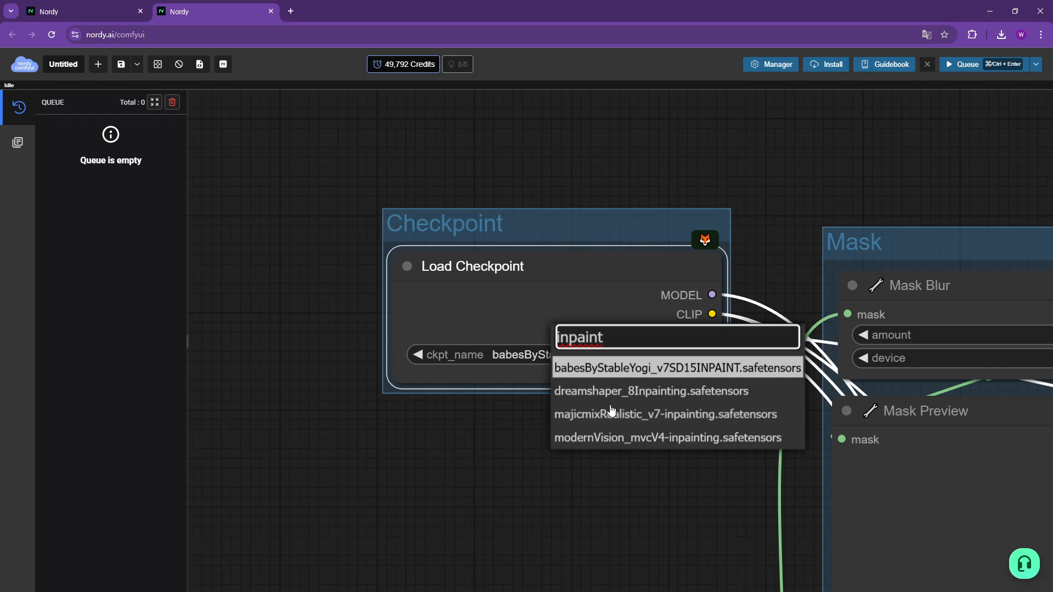
click(583, 373)
Filter the checkpoint list by "inpaint" again and reselect babesByStableYogi_v7SD15INPAINT.safetensors.
drag(598, 488, 592, 424)
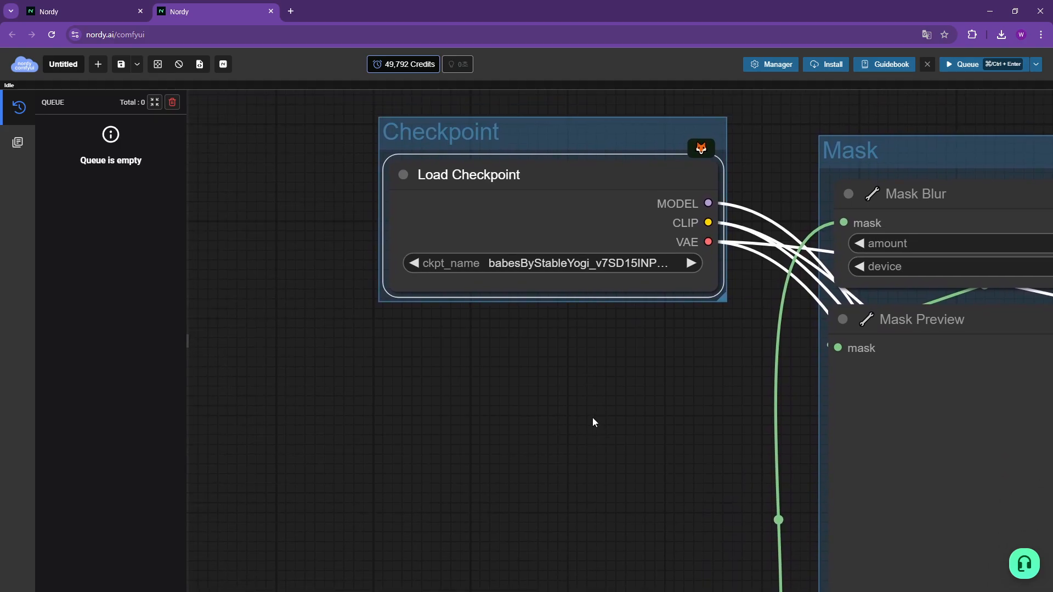
click(580, 264)
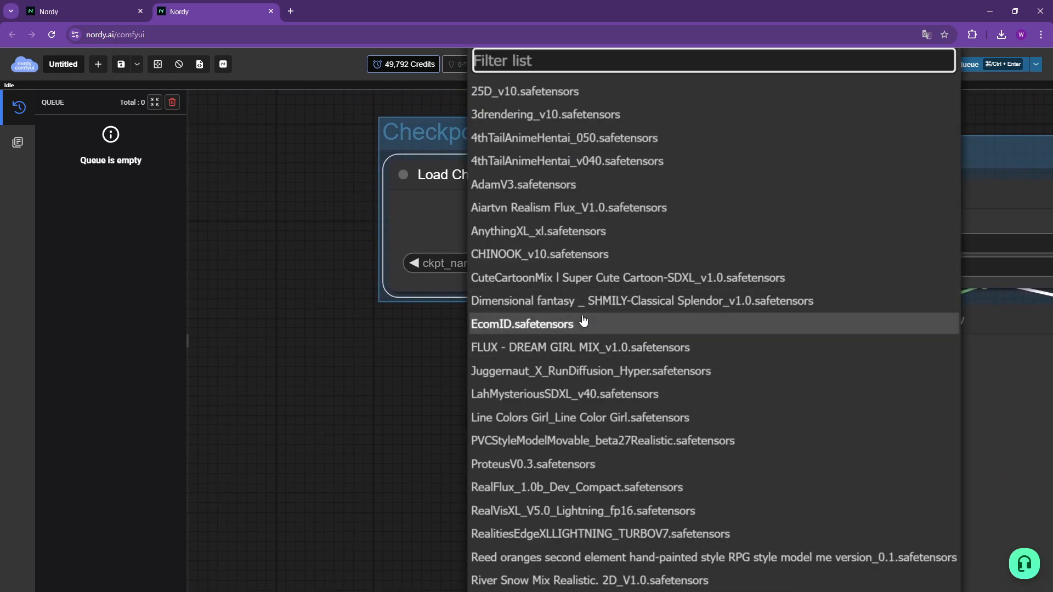
scroll(527, 285, down, 1)
text(inpa)
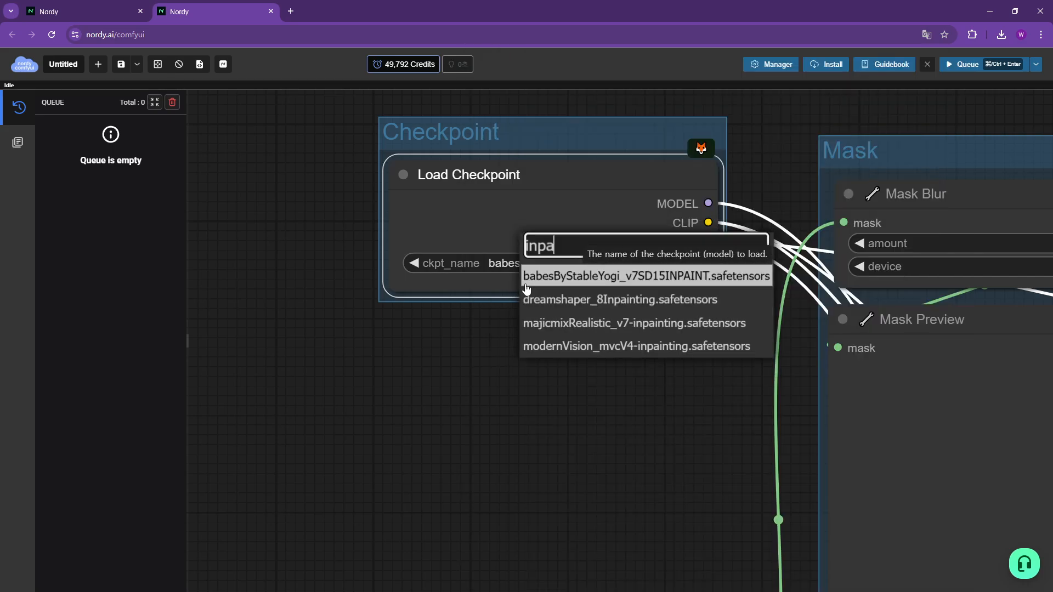
text(int)
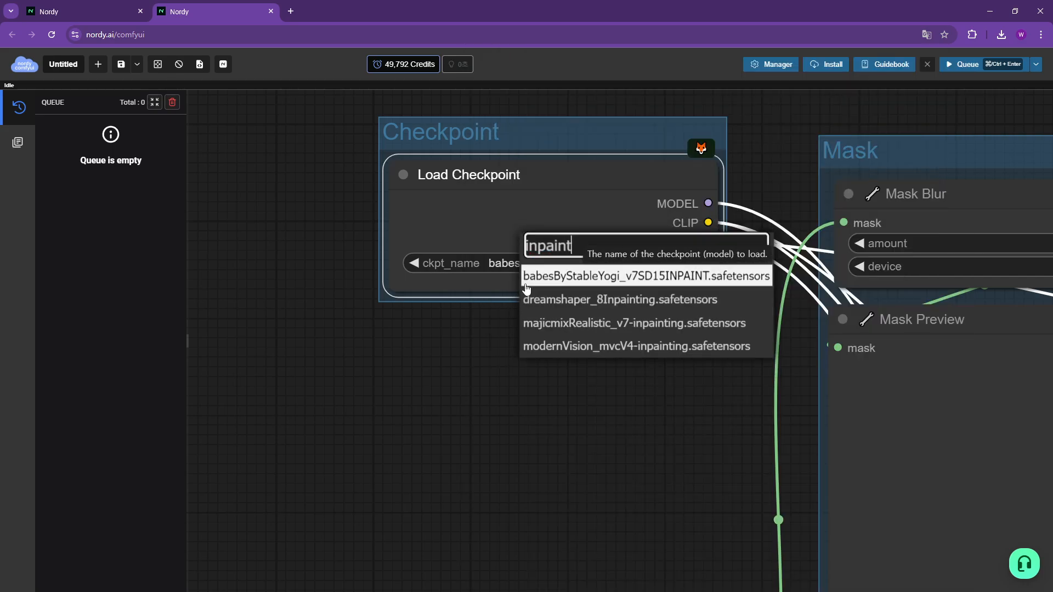
key(Return)
Choose the stored portrait of the girl with braided hair as the Load Image node's picture.
drag(506, 489, 543, 226)
drag(623, 405, 612, 160)
click(554, 382)
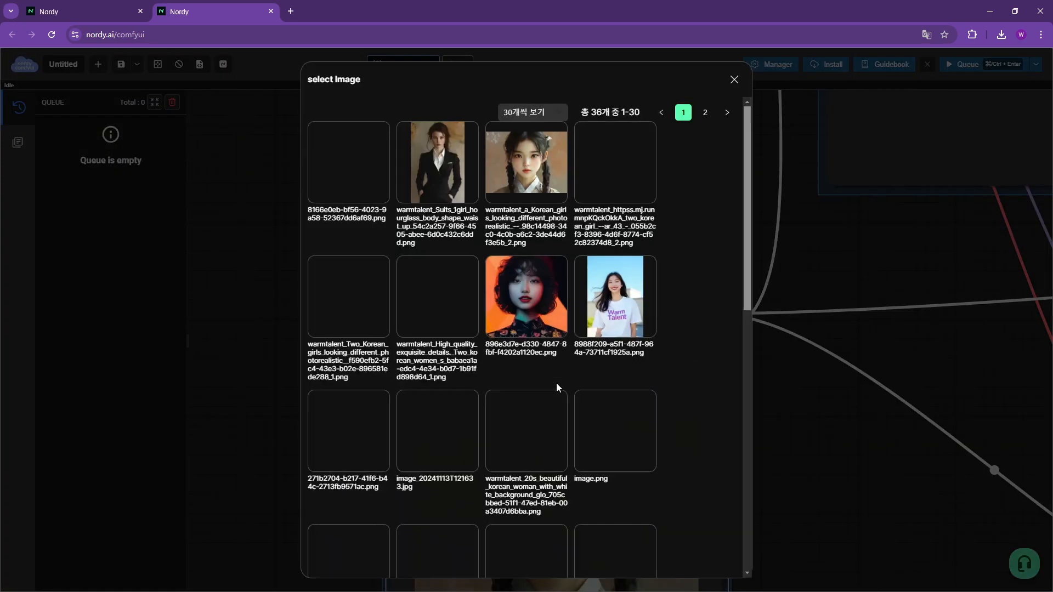
click(541, 186)
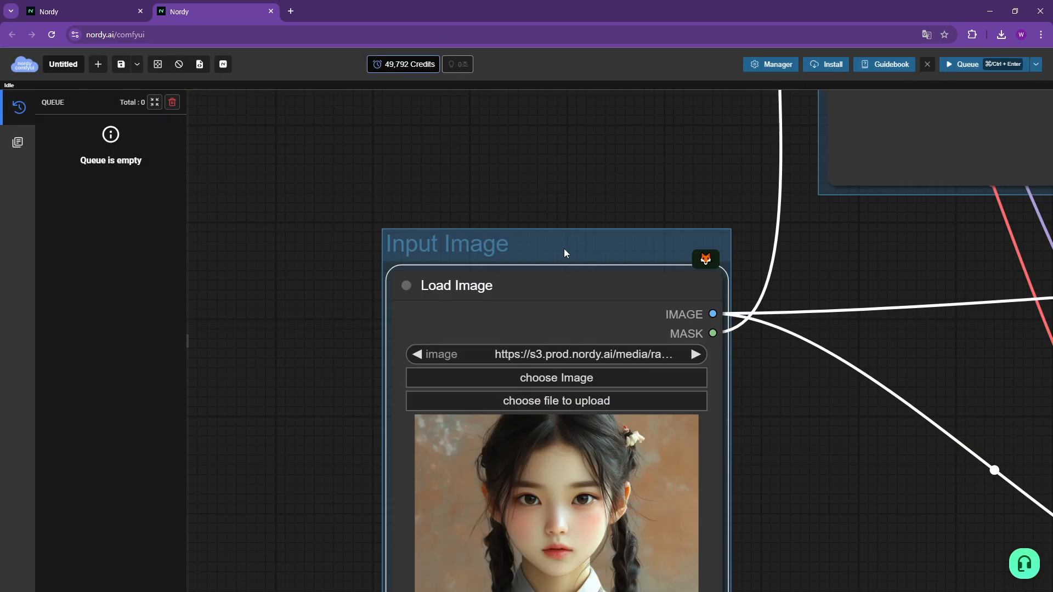
Open the Load Image node's portrait in MaskEditor.
drag(853, 461, 889, 379)
scroll(831, 435, up, 6)
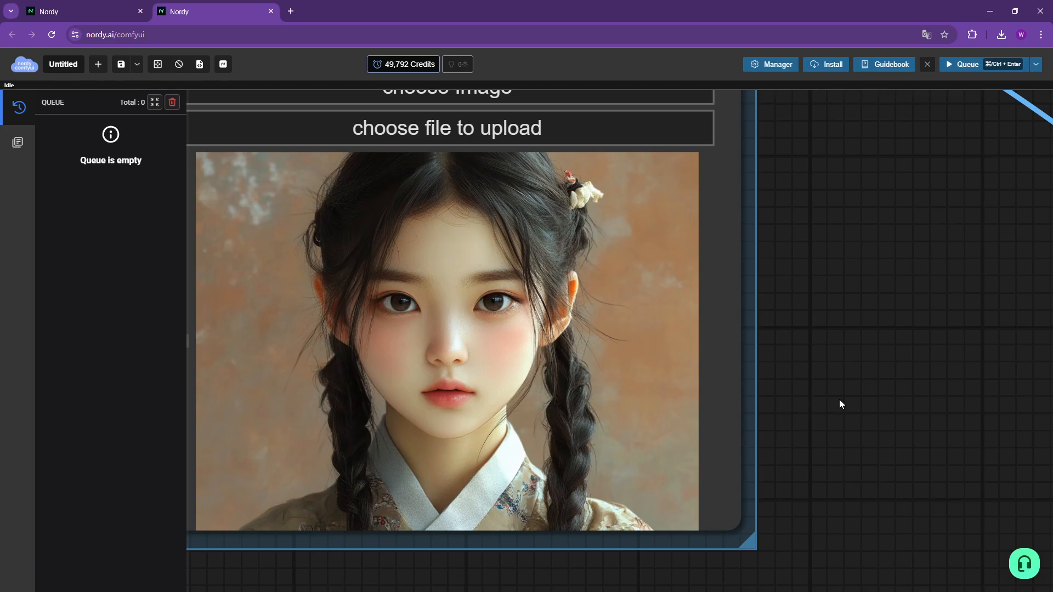
scroll(839, 400, down, 2)
drag(857, 409, 877, 426)
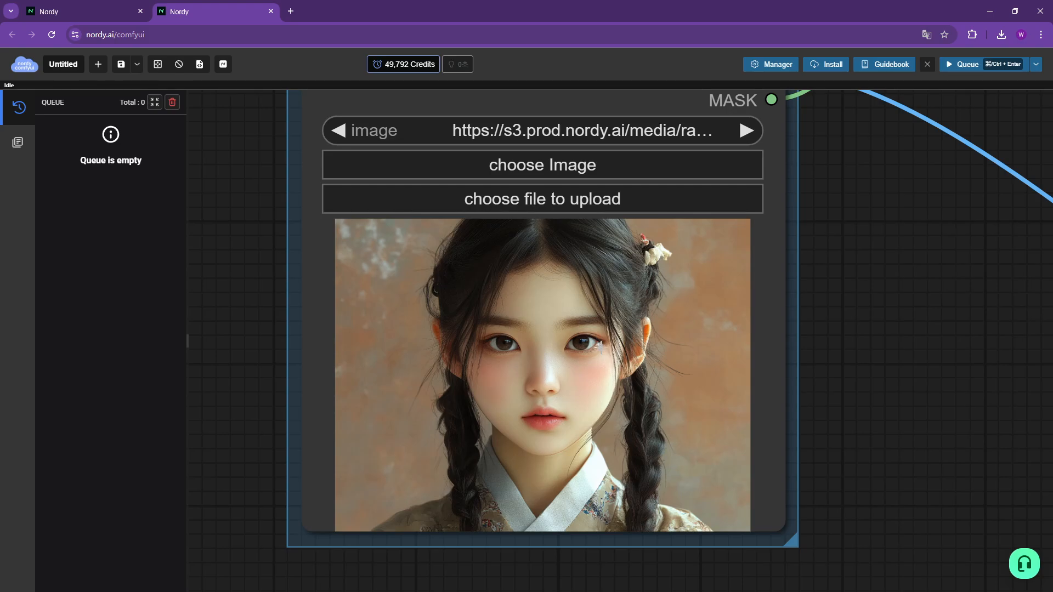
right_click(677, 352)
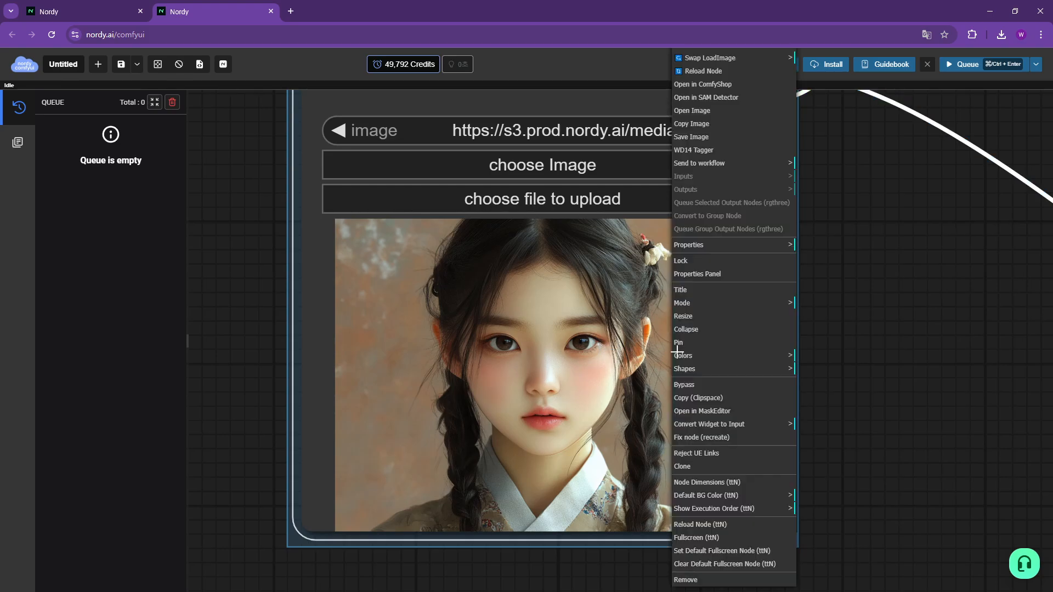
click(714, 413)
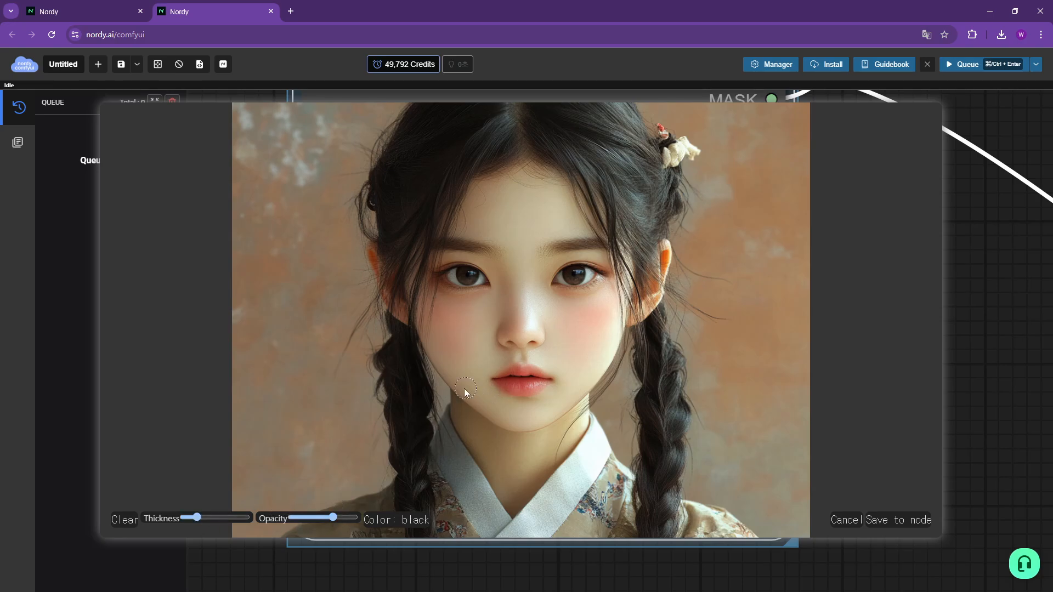
Try black mask strokes on the cheek and chin at full and low opacity, and clear the mask.
drag(333, 517, 354, 517)
drag(527, 417, 520, 423)
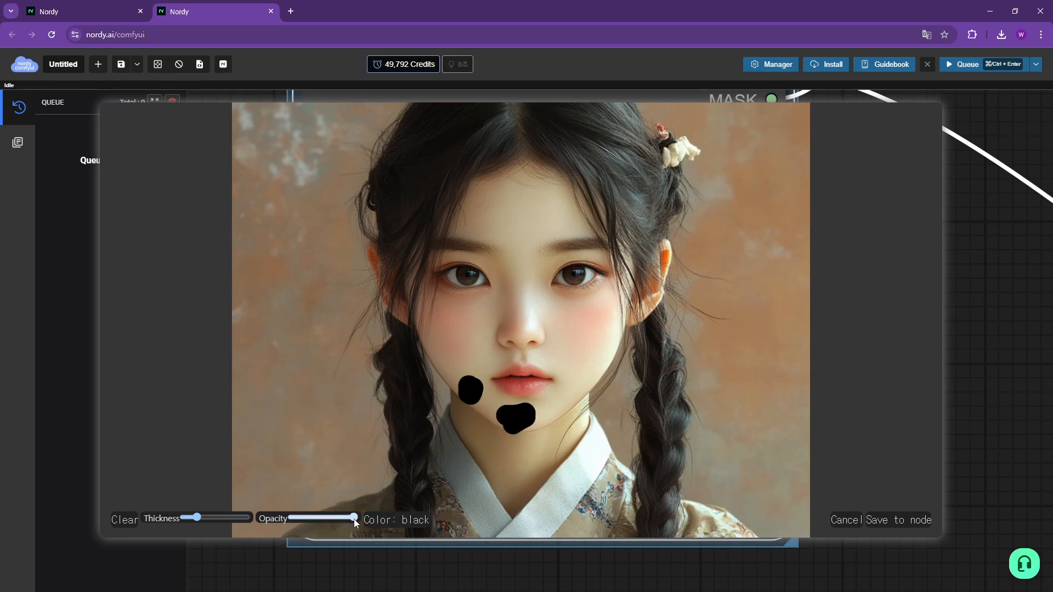
drag(353, 519, 302, 518)
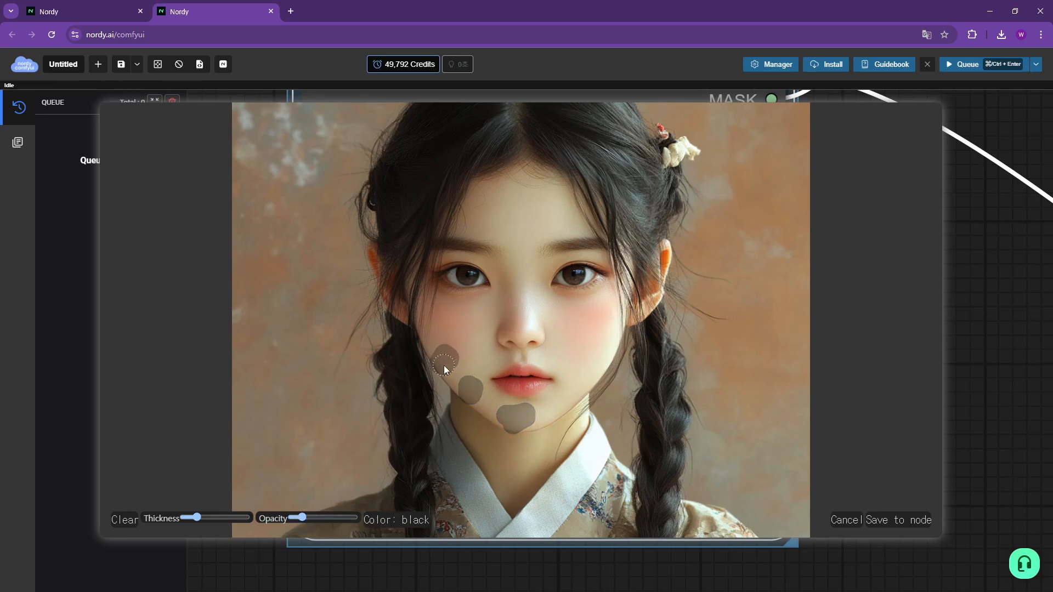
click(123, 522)
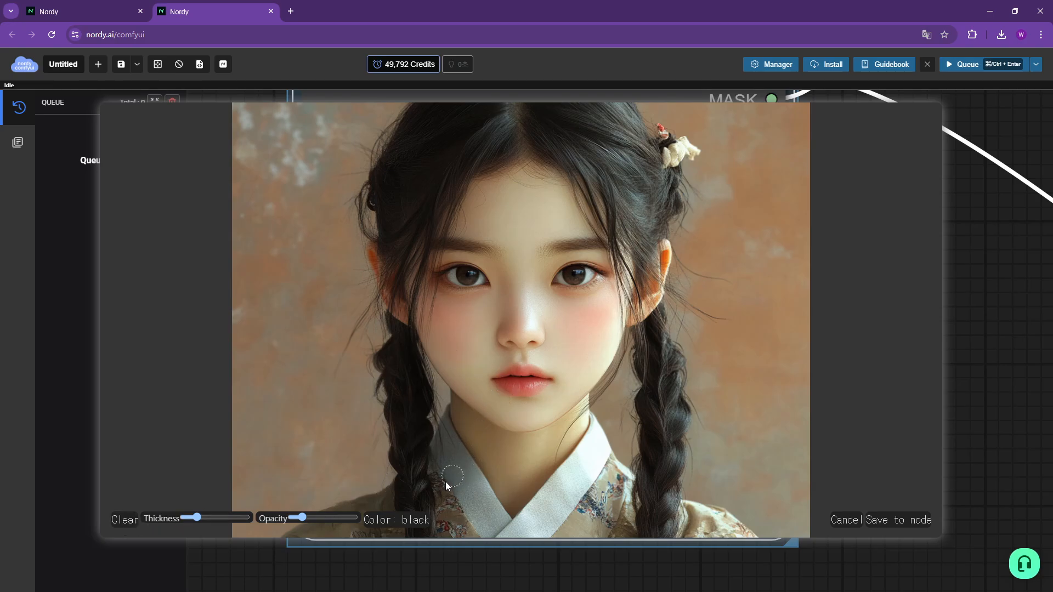
Paint a more opaque white mask beside the lips and change the mask colour to negative.
click(416, 521)
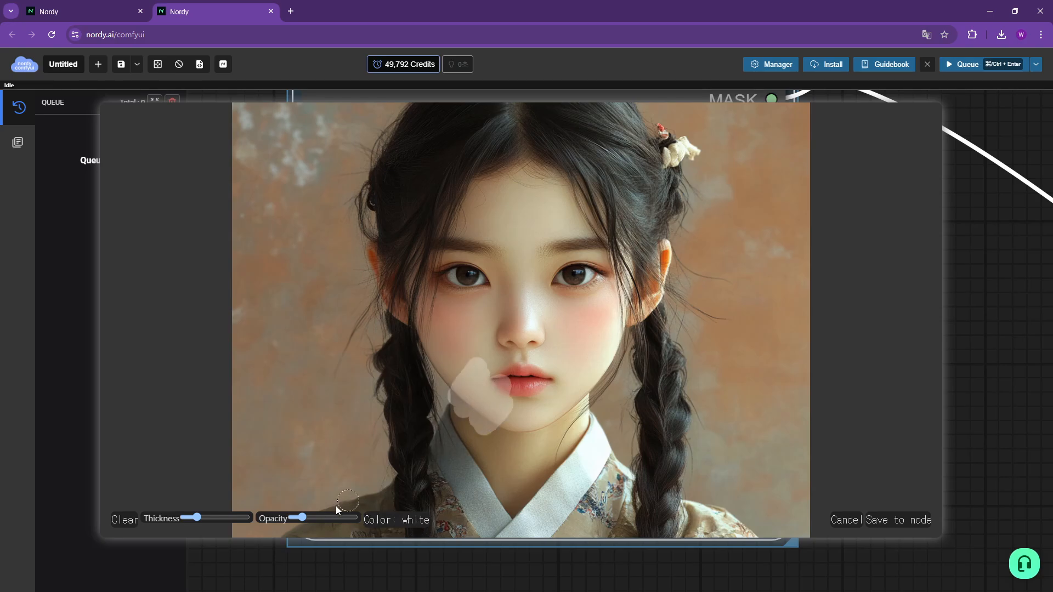
drag(303, 518, 344, 518)
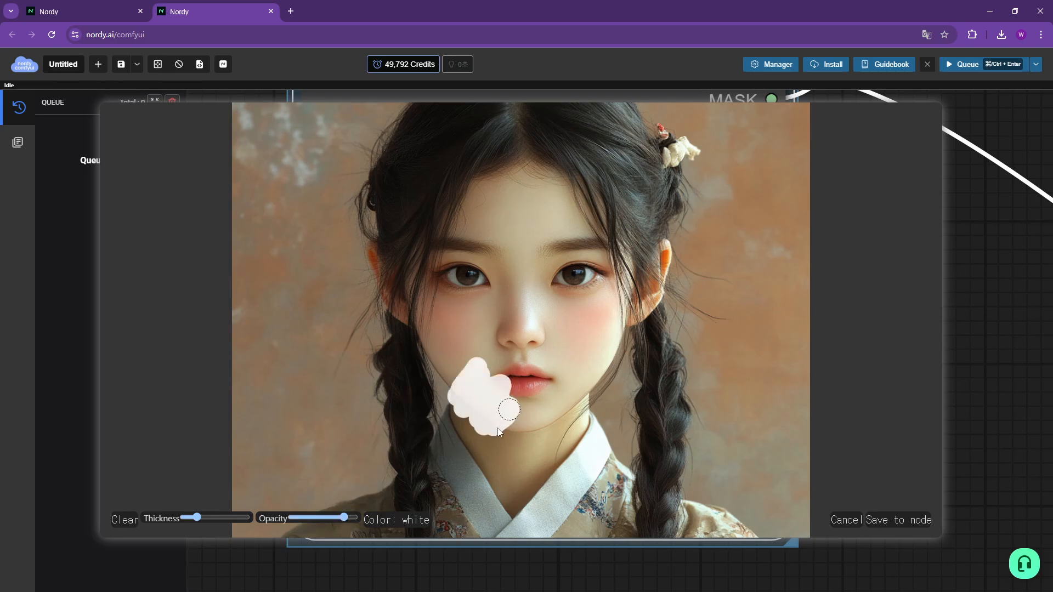
drag(498, 431, 488, 441)
click(416, 521)
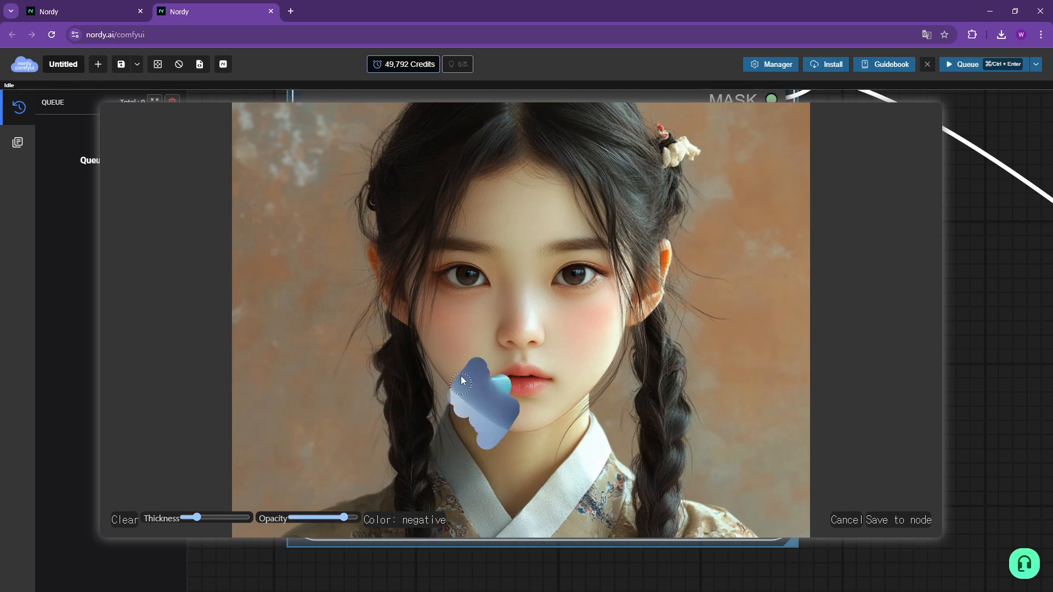
Extend the negative-colour mask across the cheek and chin, switch the mask colour to black, and clear the mask.
mouse_move(461, 378)
mouse_down()
mouse_move(439, 379)
mouse_move(418, 339)
mouse_up()
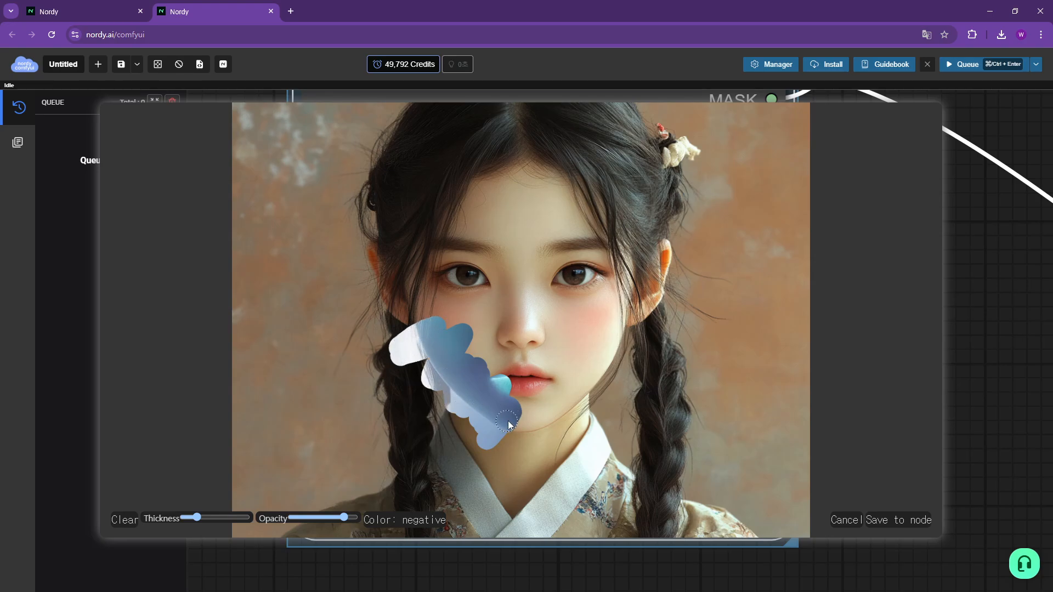
click(429, 522)
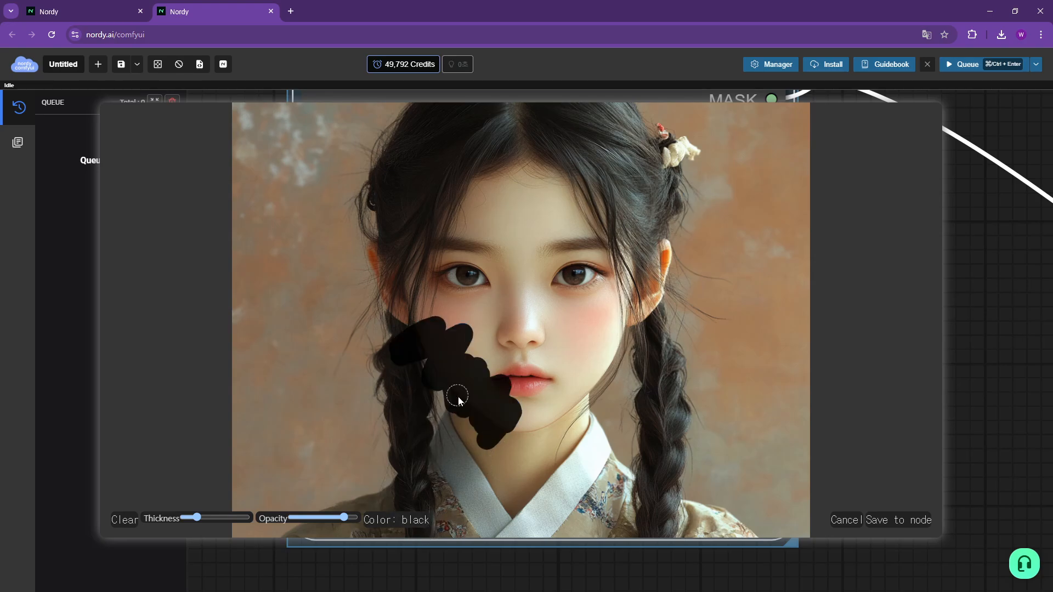
click(135, 525)
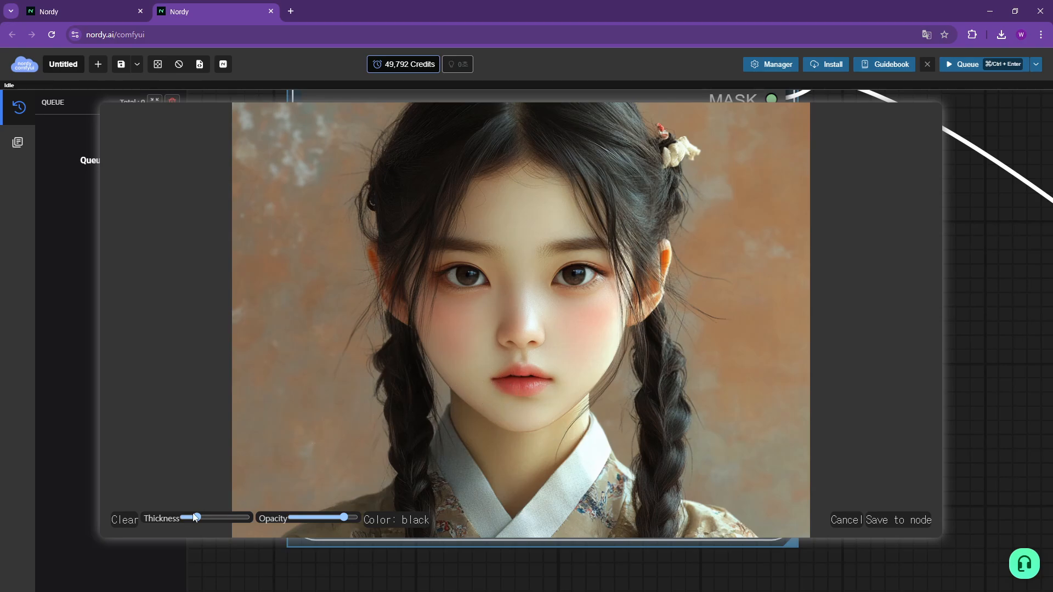
Paint a black mask over the girl's lips and surrounding skin with a slightly thicker brush, and save it to the node.
drag(195, 518, 206, 523)
drag(482, 384, 544, 397)
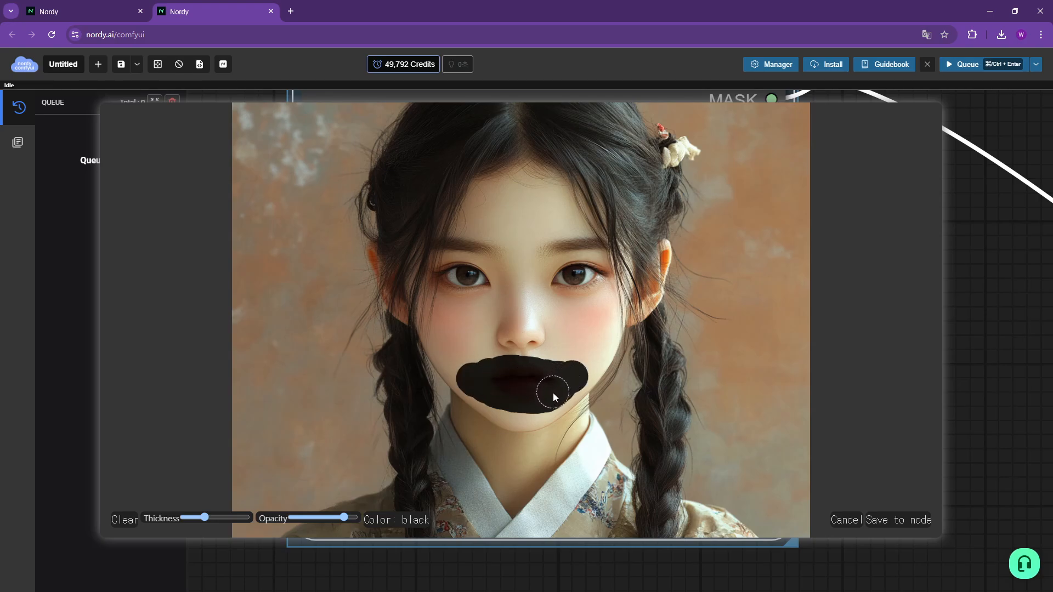
click(890, 522)
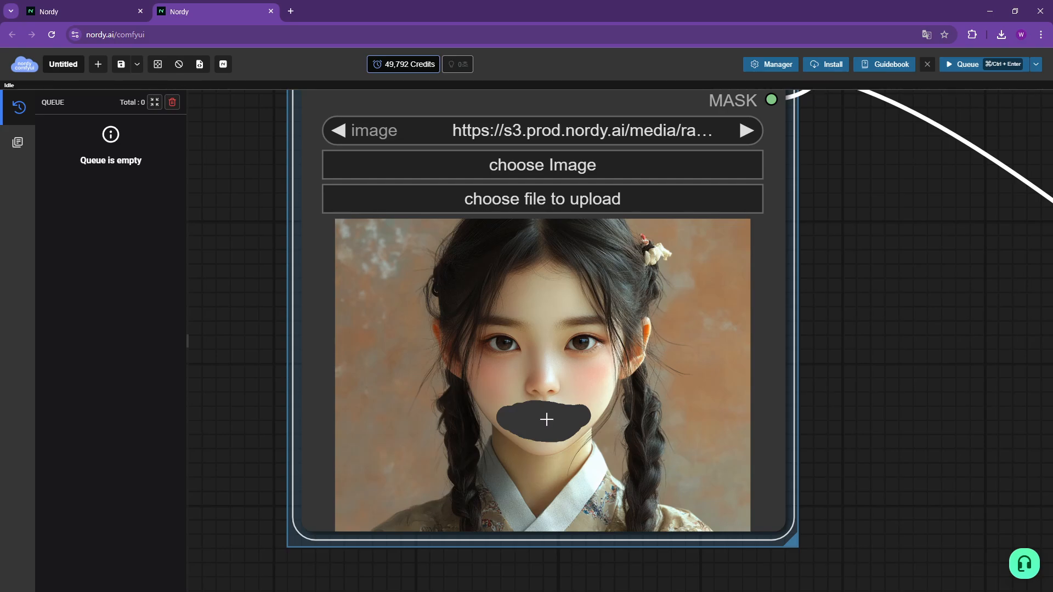
Examine the masked lips in the Load Image node and the mask's connection and settings in the Mask Blur node.
scroll(903, 410, down, 6)
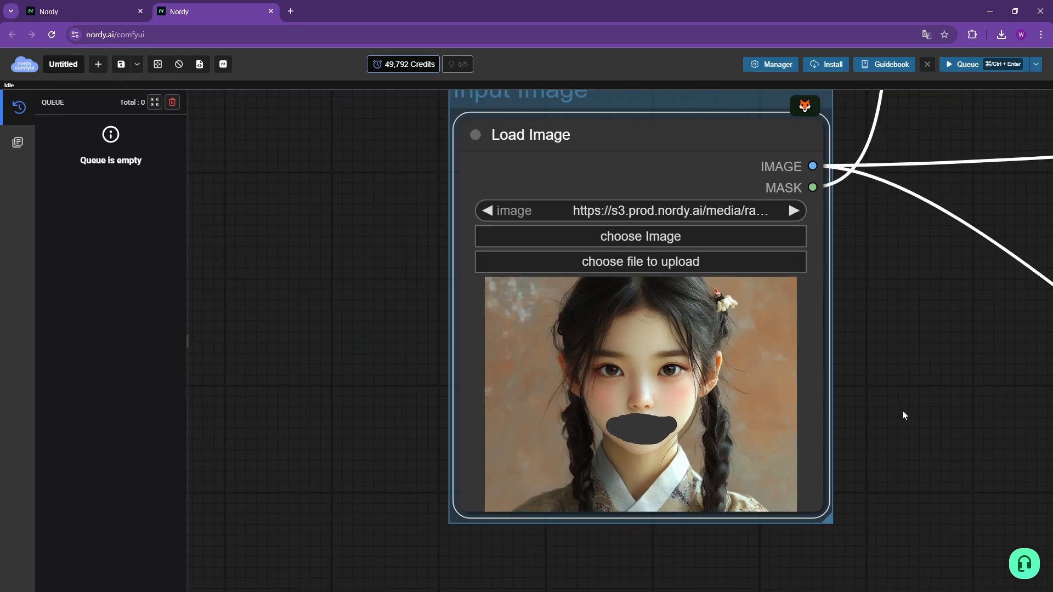
drag(927, 364, 750, 458)
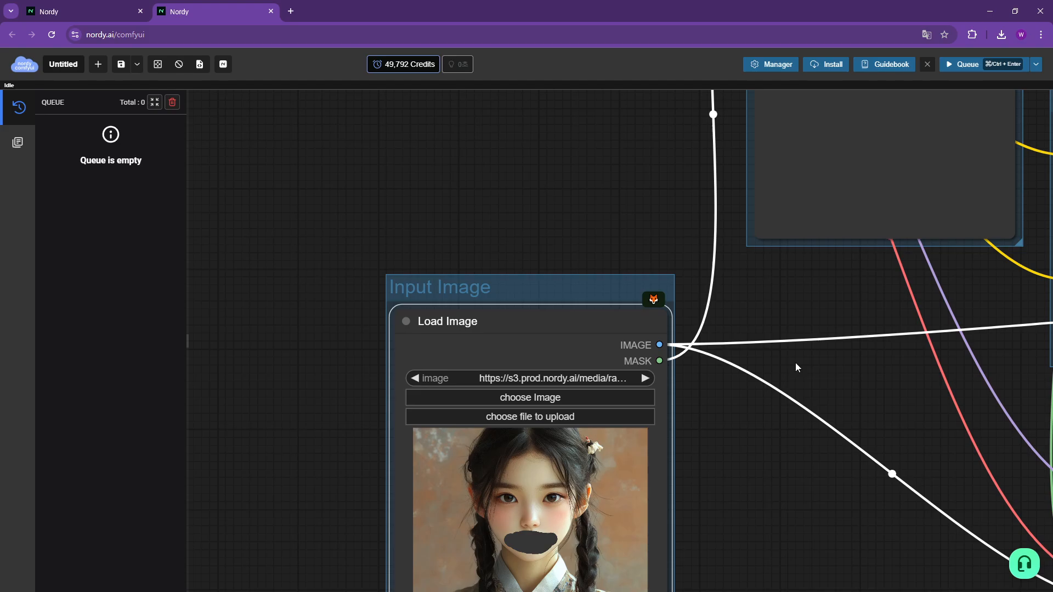
drag(819, 321, 682, 509)
scroll(718, 466, down, 2)
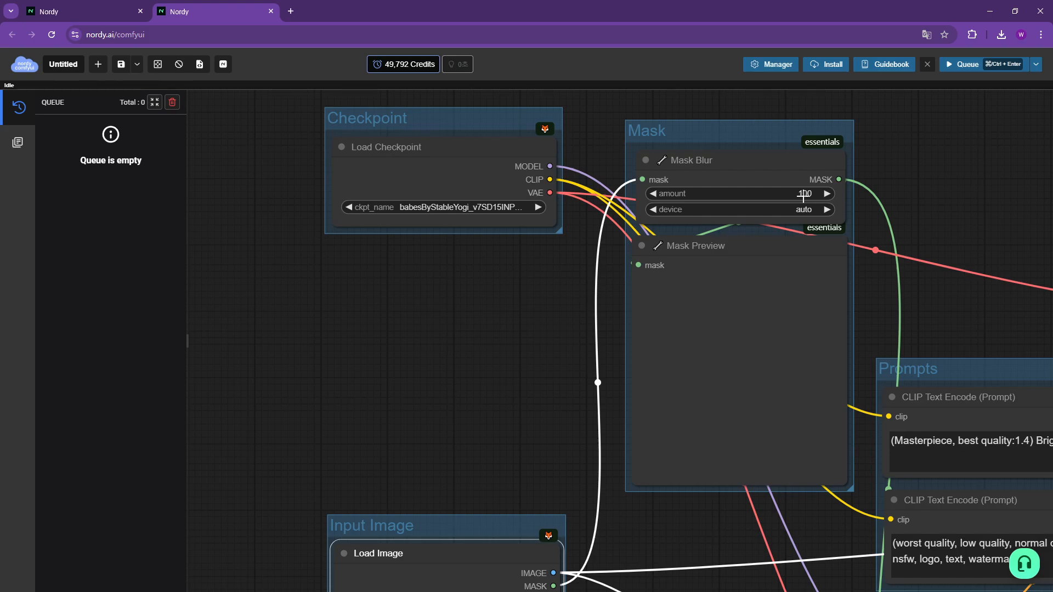
scroll(538, 463, up, 2)
drag(548, 465, 729, 183)
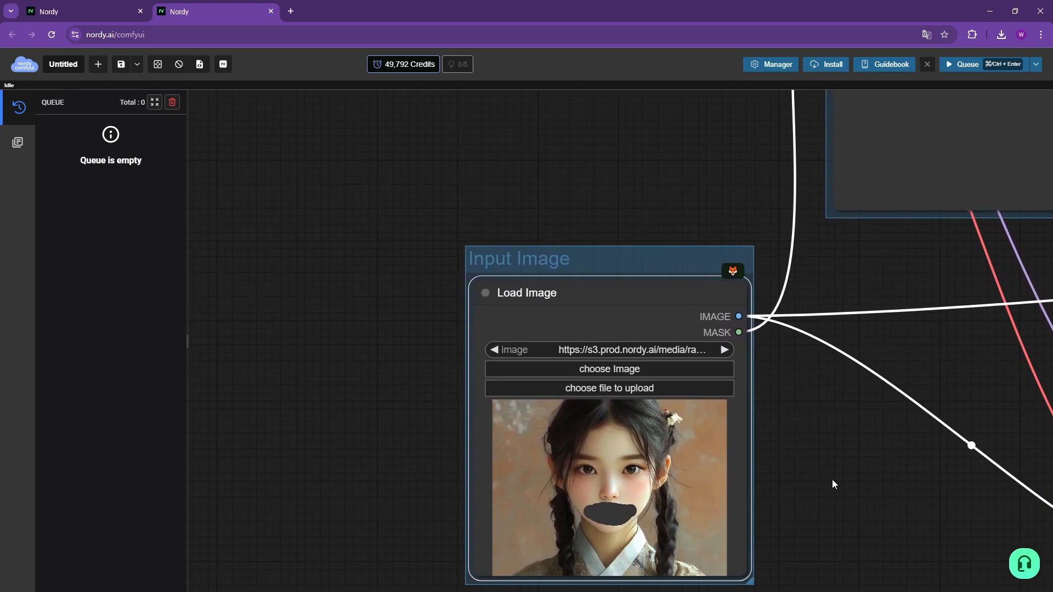
scroll(831, 532, up, 7)
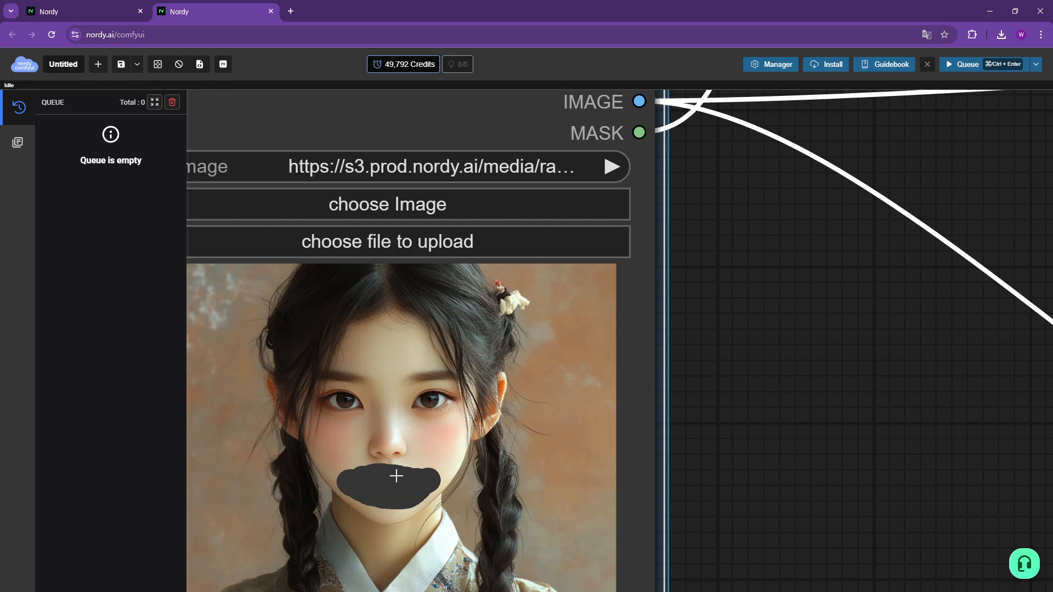
scroll(397, 478, up, 7)
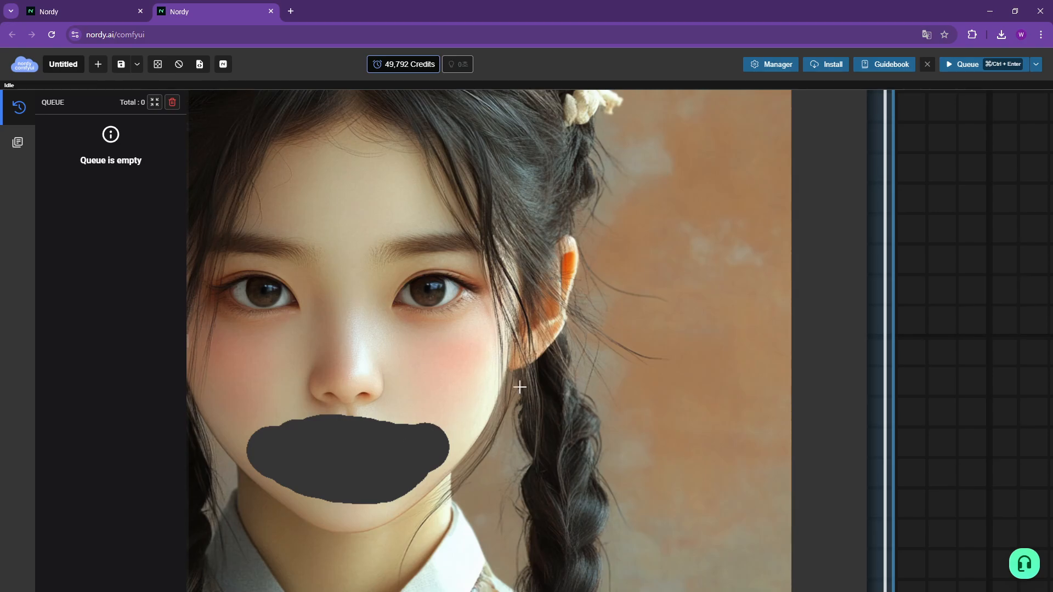
scroll(959, 285, down, 8)
drag(978, 265, 558, 525)
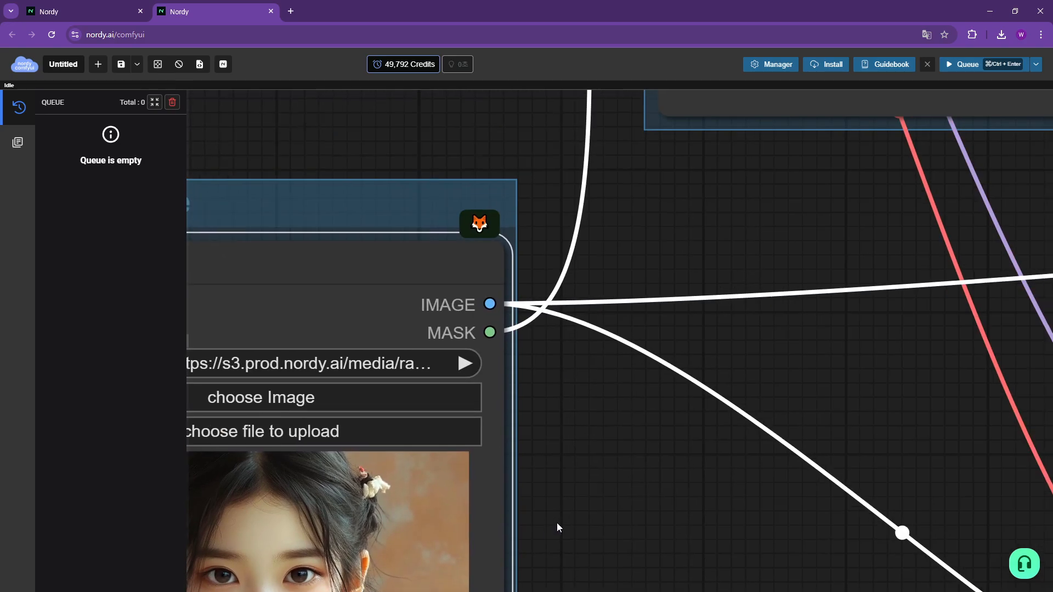
drag(716, 373, 560, 576)
scroll(568, 574, down, 4)
scroll(631, 489, down, 4)
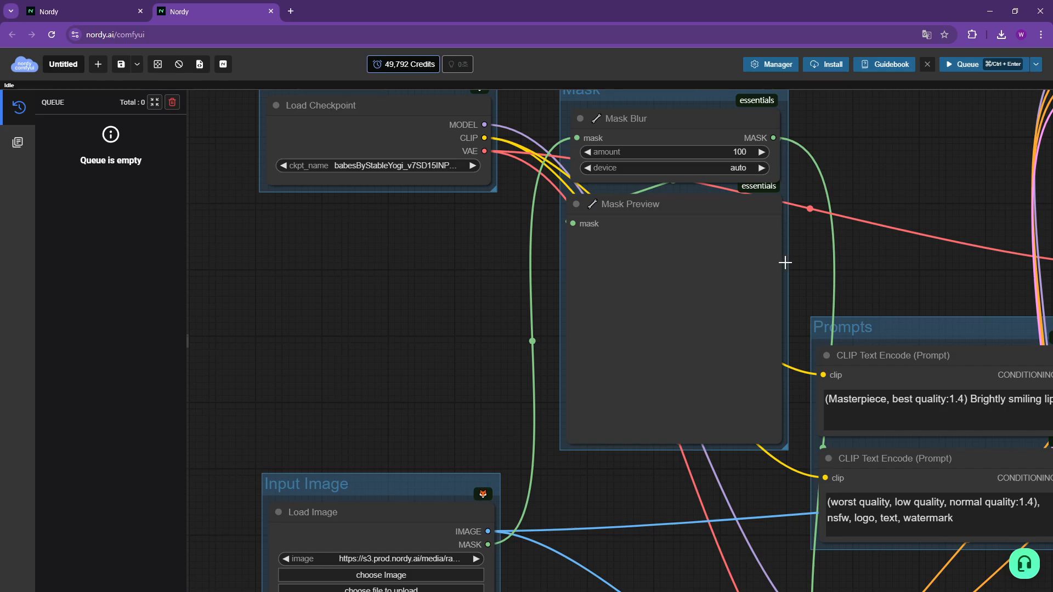
Examine the positive and negative prompts and the Differential Diffusion and InpaintModelConditioning nodes in the Inpainting group.
drag(886, 279, 726, 241)
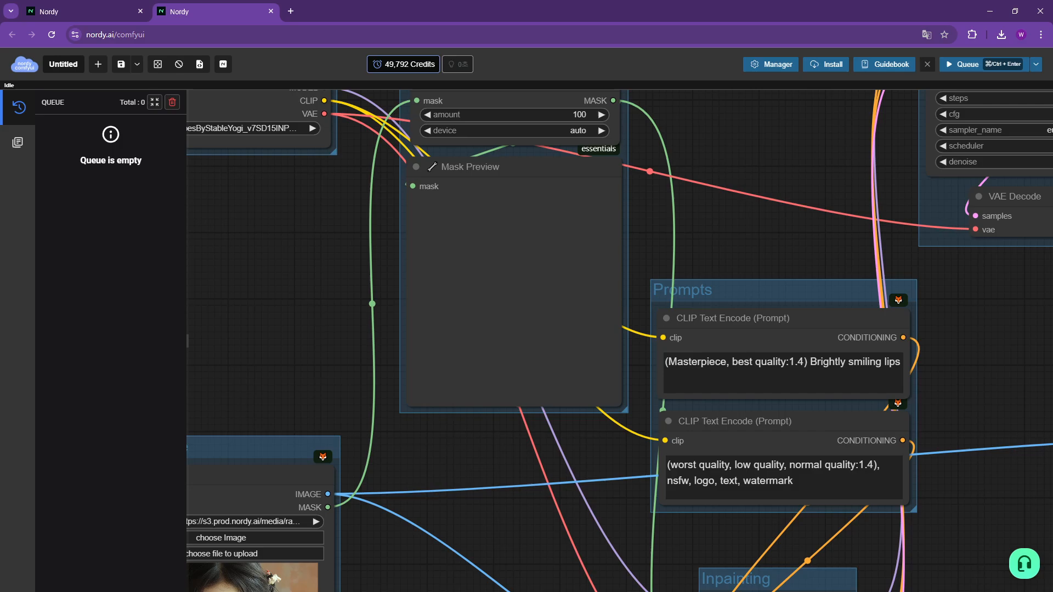
drag(563, 470, 565, 389)
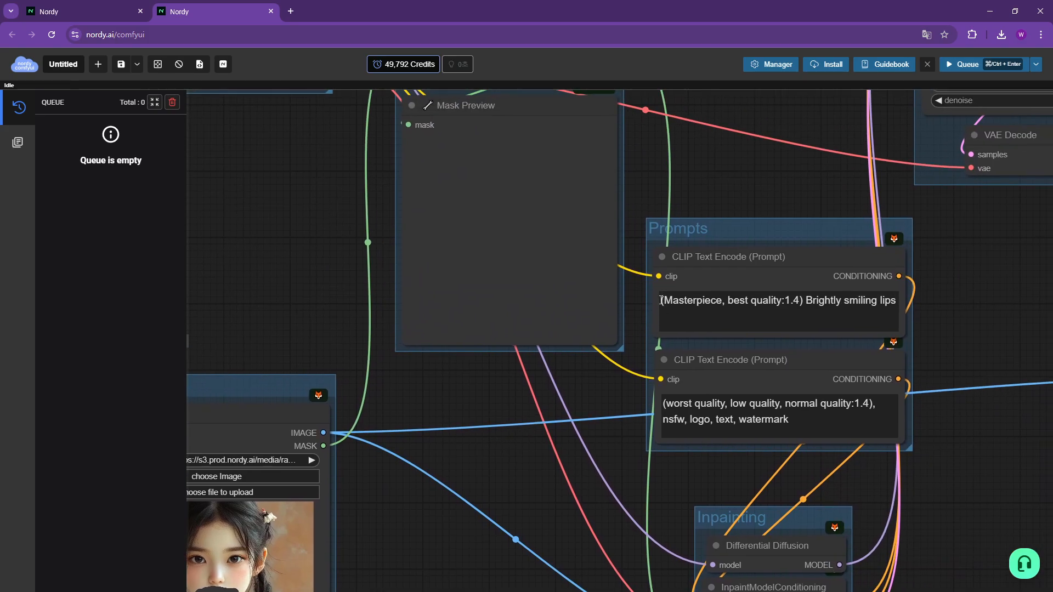
drag(661, 300, 899, 300)
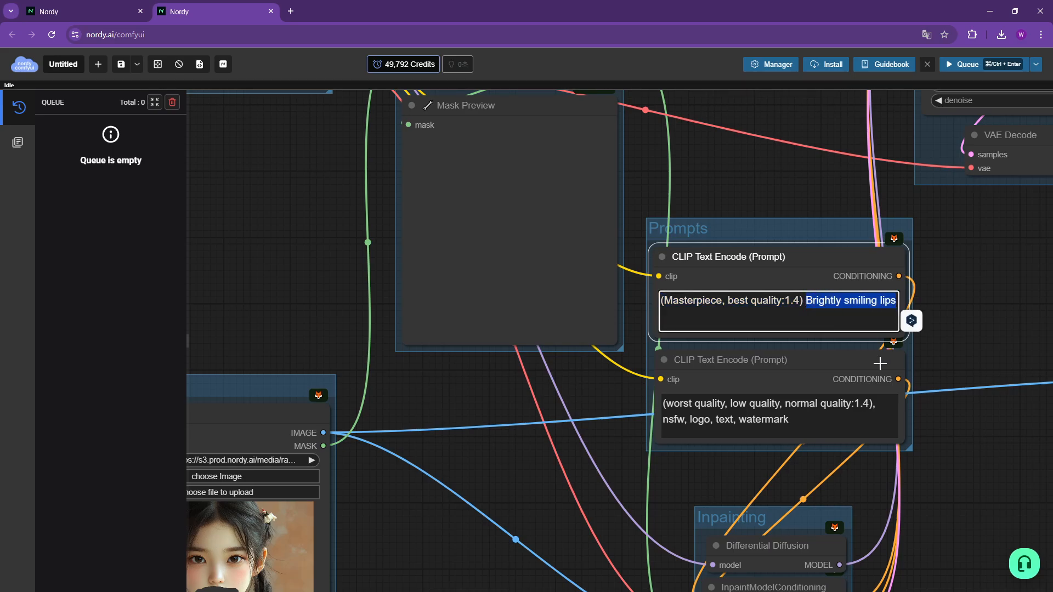
drag(821, 425, 680, 405)
drag(939, 499, 914, 382)
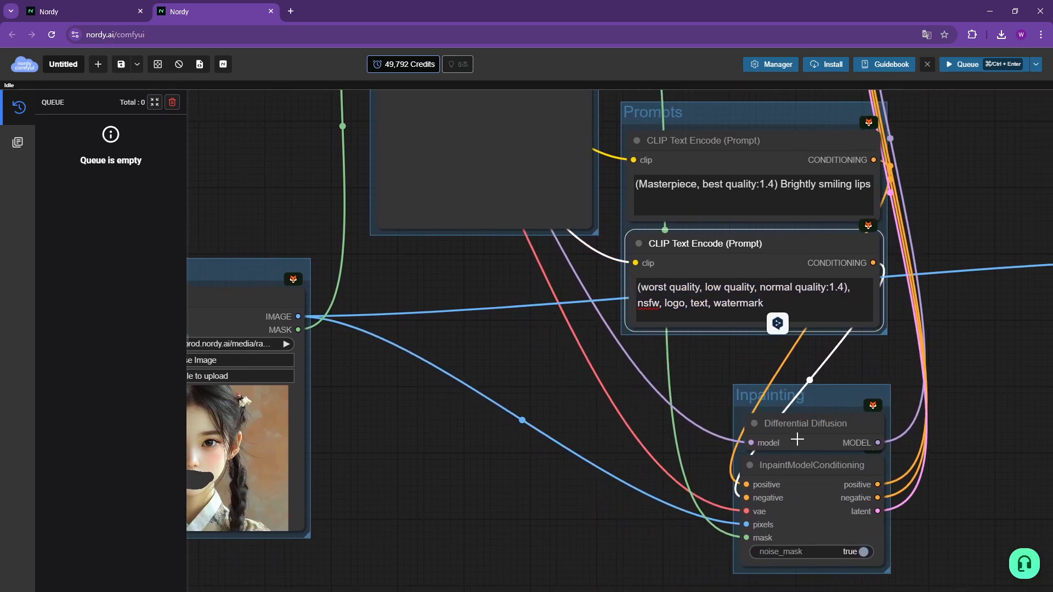
click(760, 425)
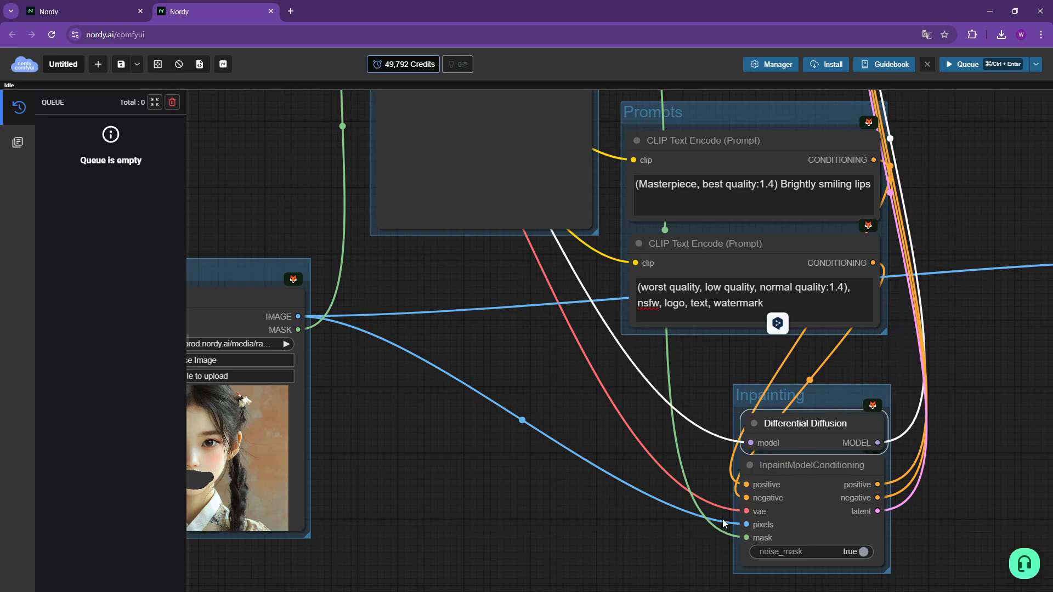
drag(581, 518, 598, 477)
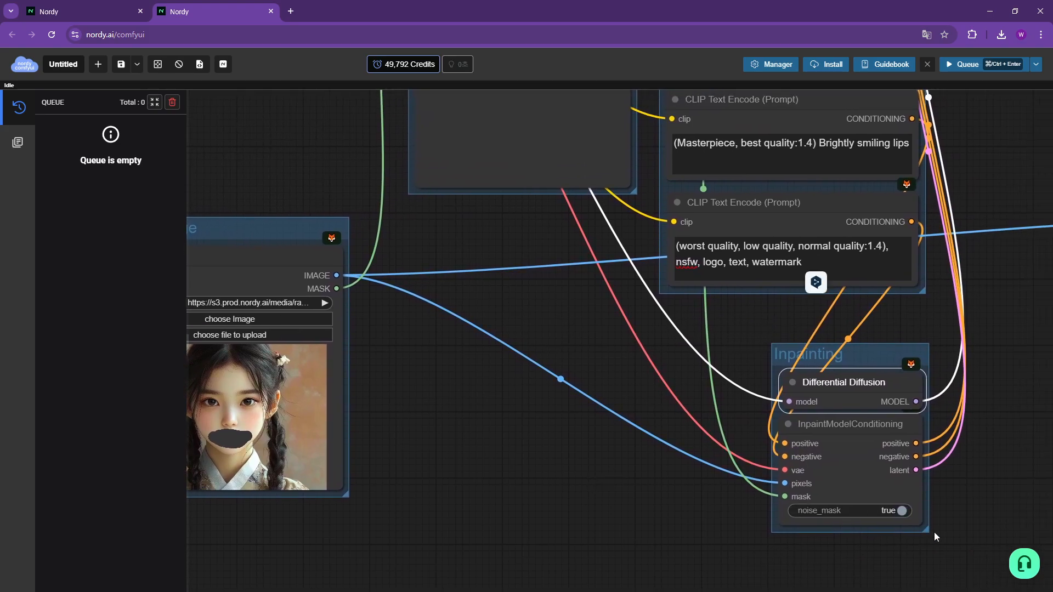
drag(986, 403, 744, 461)
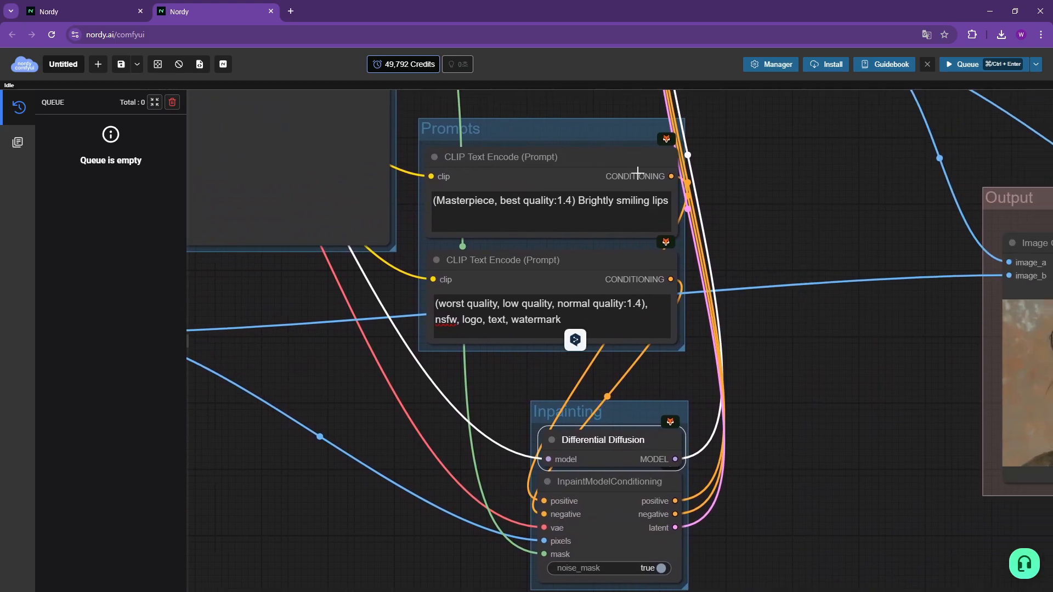
Spread the Inpainting and Prompts groups apart to expose the links from both prompts to InpaintModelConditioning.
drag(630, 134, 681, 151)
drag(683, 411, 1013, 402)
drag(649, 155, 508, 409)
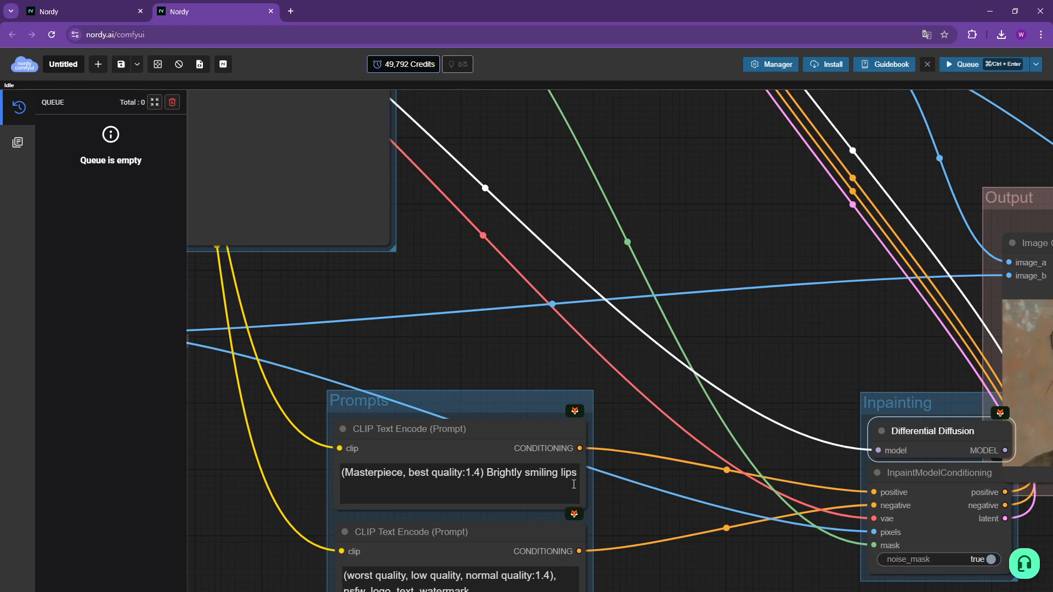
drag(574, 484, 854, 434)
scroll(479, 455, down, 4)
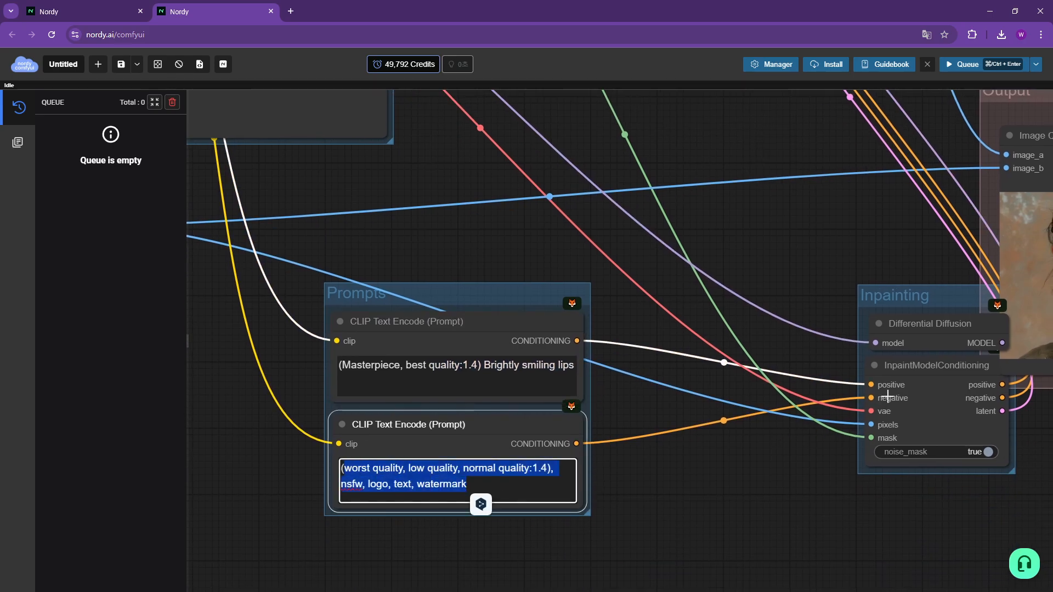
Move the Inpainting group back beside the Prompts group and return the Image Comparer node to the Output group.
drag(894, 302, 612, 362)
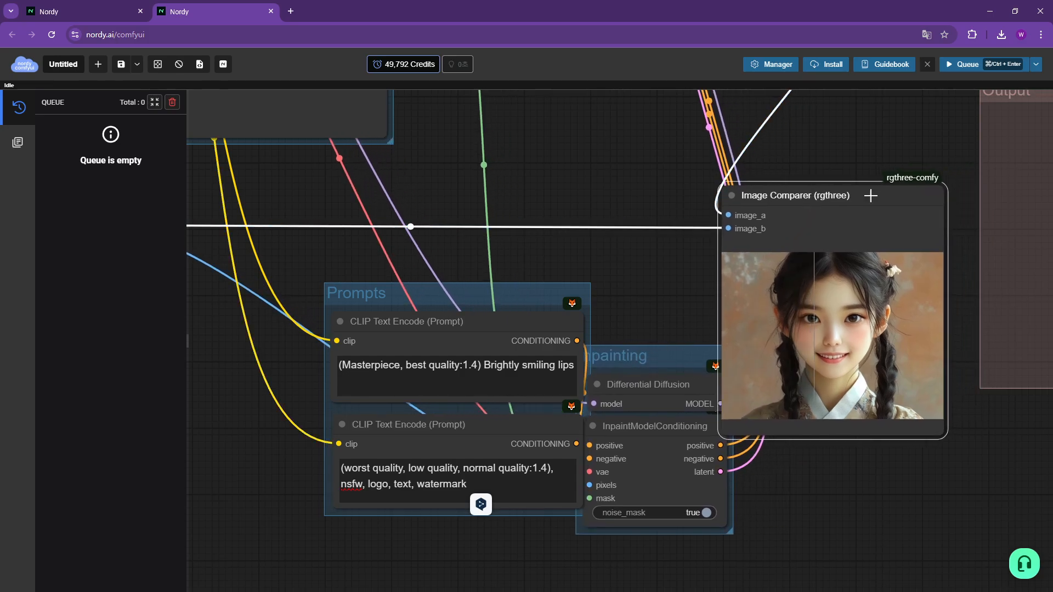
drag(785, 196, 1052, 130)
Check the KSampler settings against the inpainting checkpoint chosen in the Load Checkpoint node.
scroll(892, 182, up, 10)
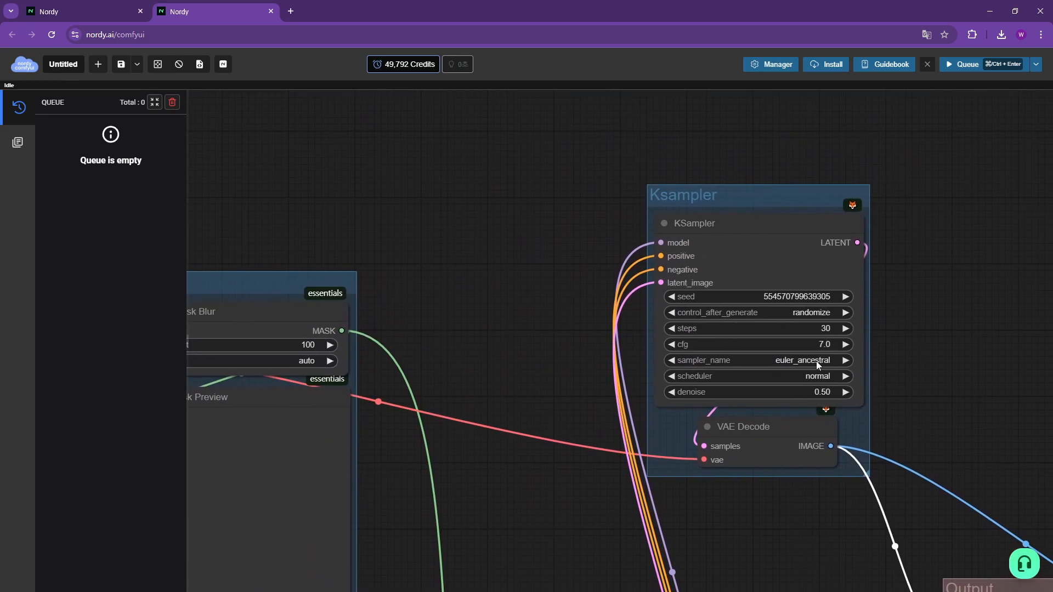
drag(498, 284, 1027, 308)
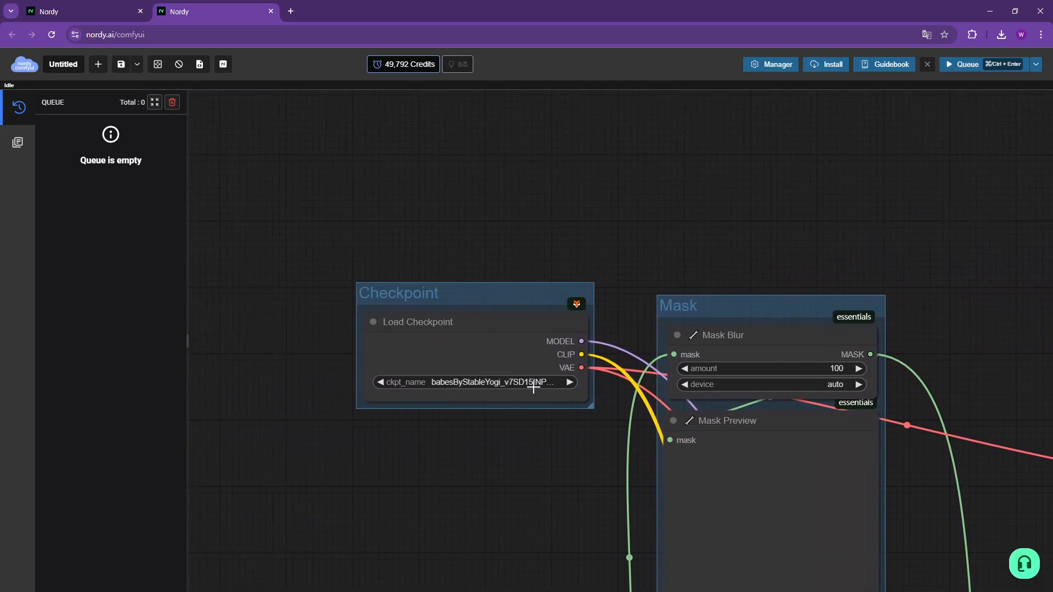
drag(949, 379, 583, 401)
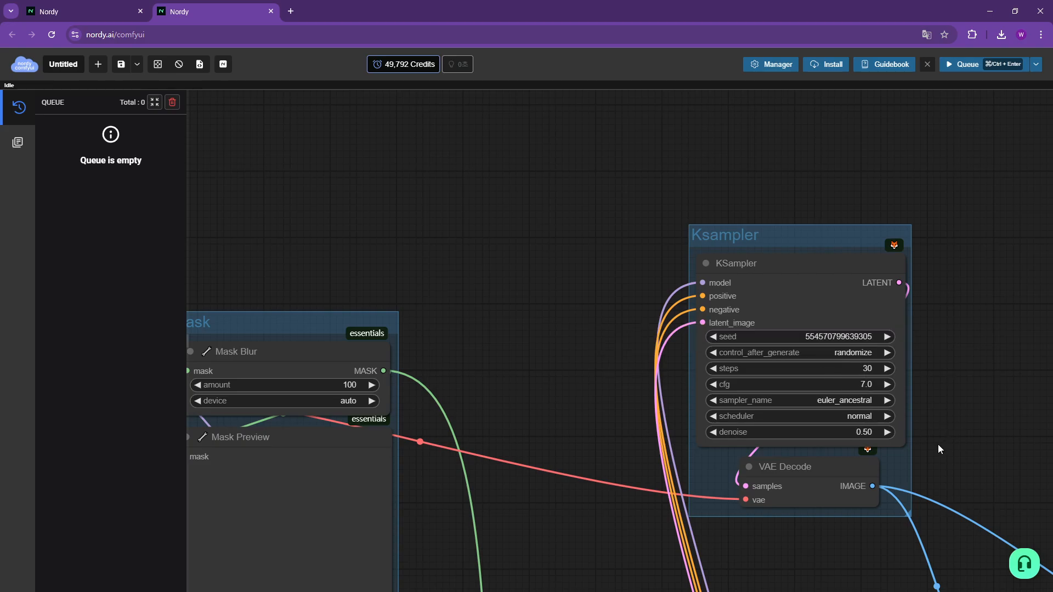
drag(938, 444, 869, 405)
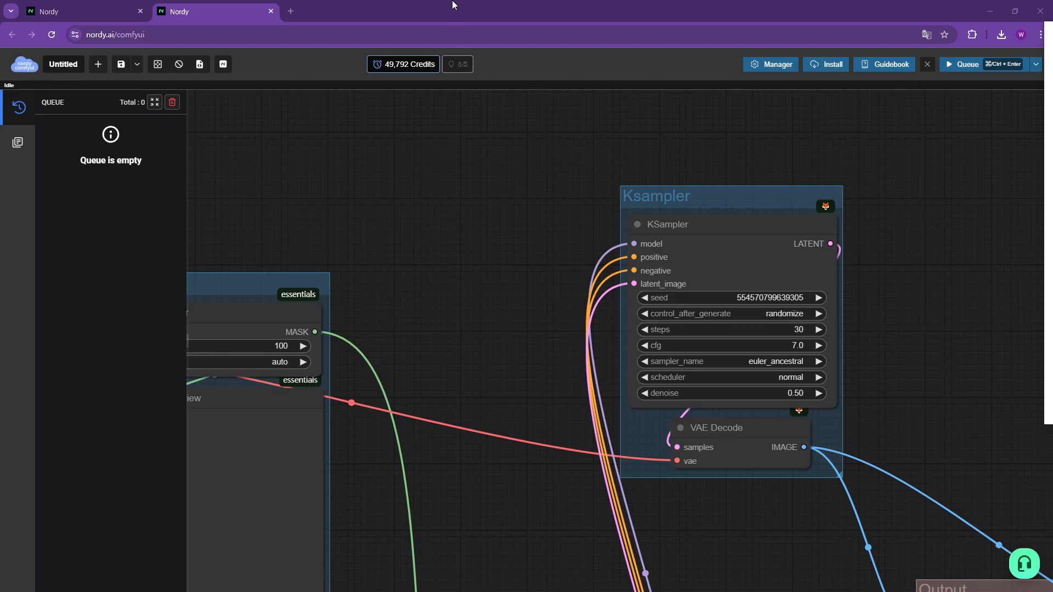
Switch to the Civitai page of Babes_By_Stable_Yogi and review the V7_SD1.5_INPAINT version and the model's description.
drag(453, 2, 312, 19)
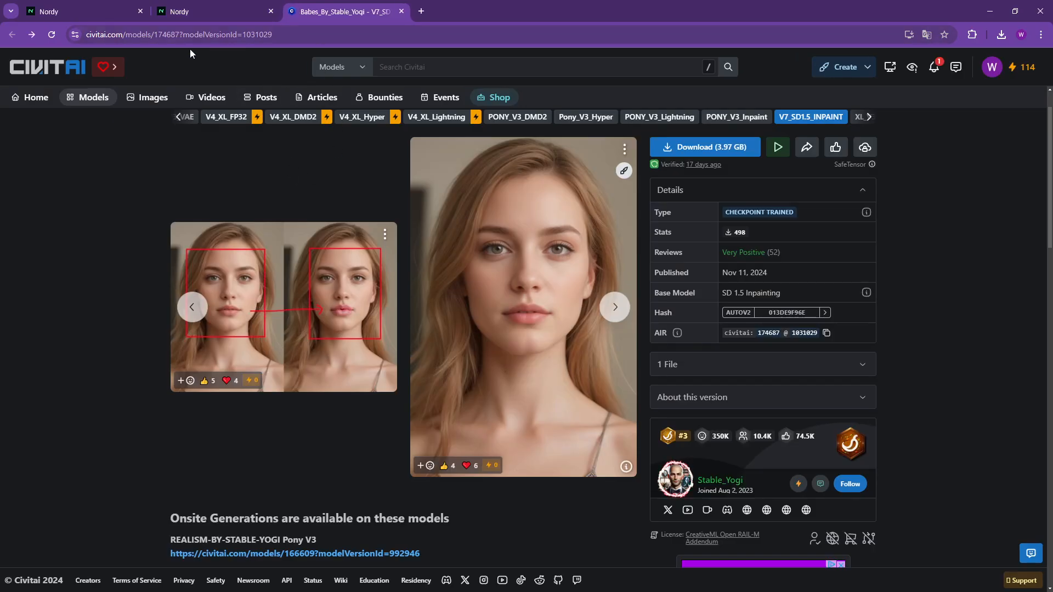
scroll(278, 206, up, 1)
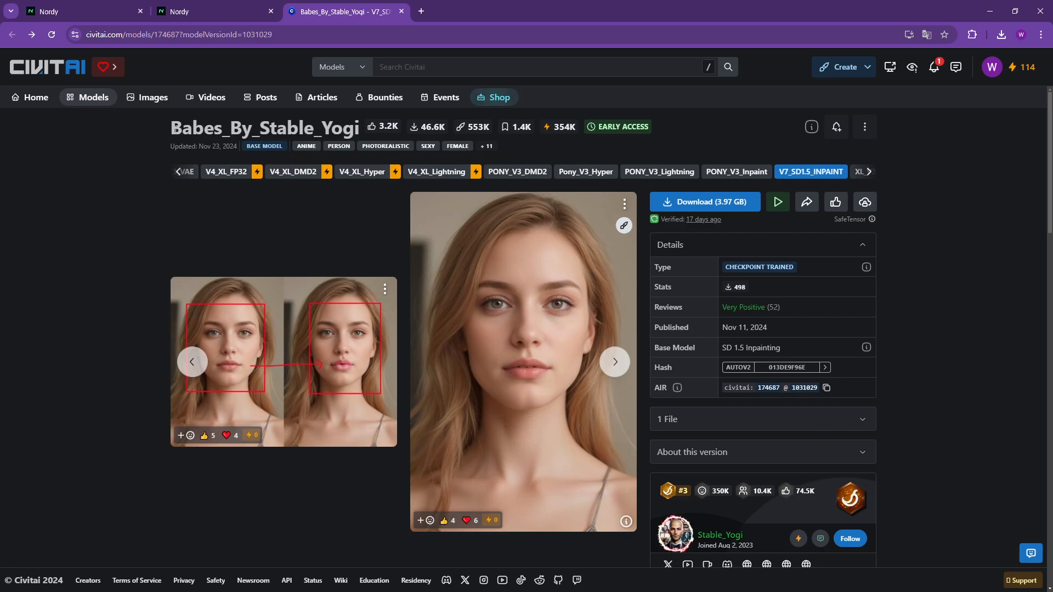
drag(171, 128, 362, 129)
click(355, 130)
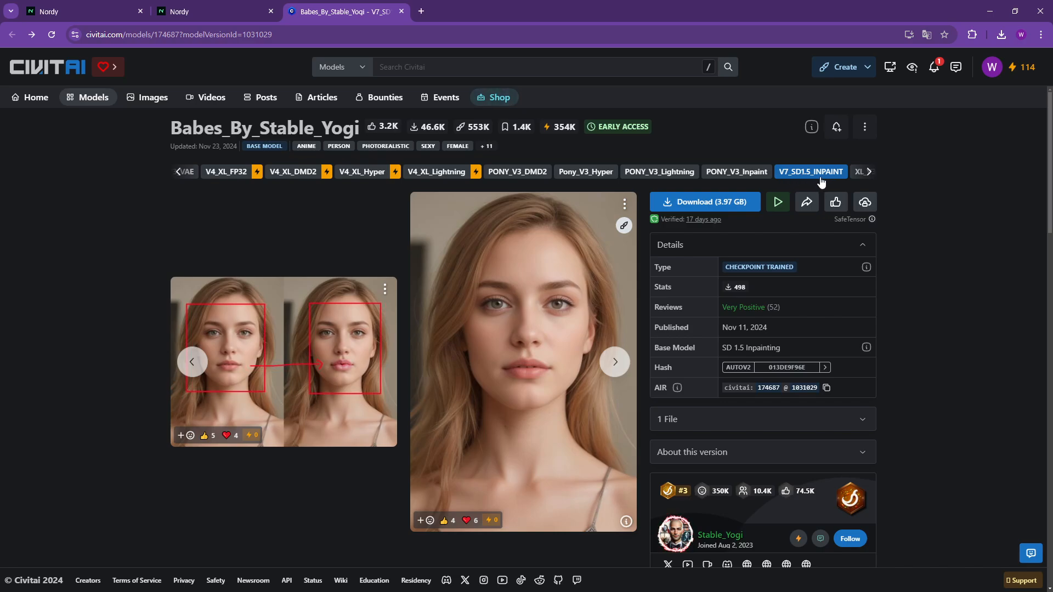
scroll(525, 299, down, 8)
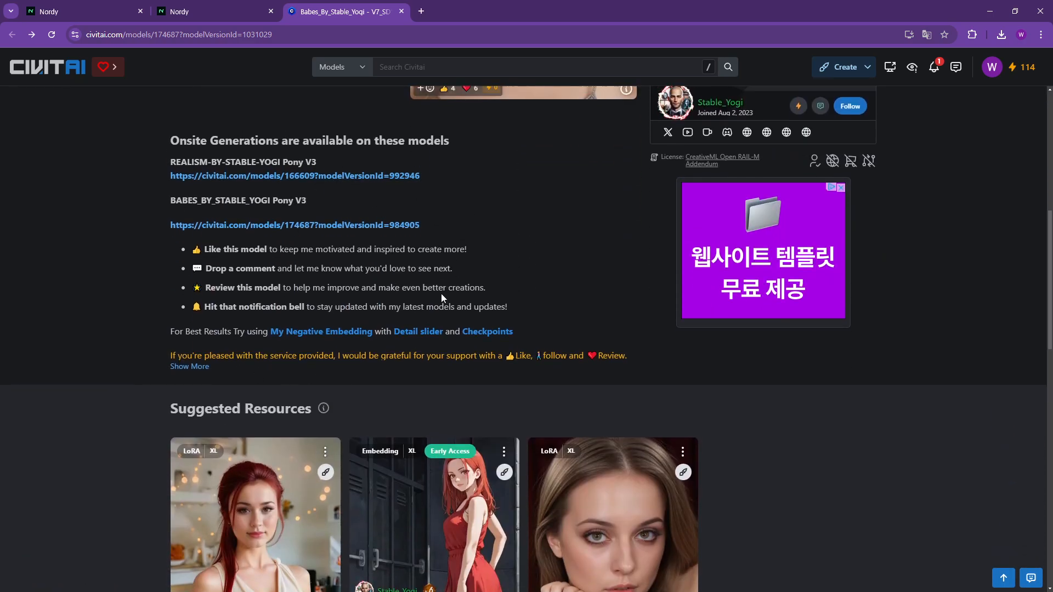
scroll(441, 294, up, 8)
Open the checkpoint's sample portrait, check its guidance, steps and sampler in the generation data, and return to the Nordy workflow.
click(513, 307)
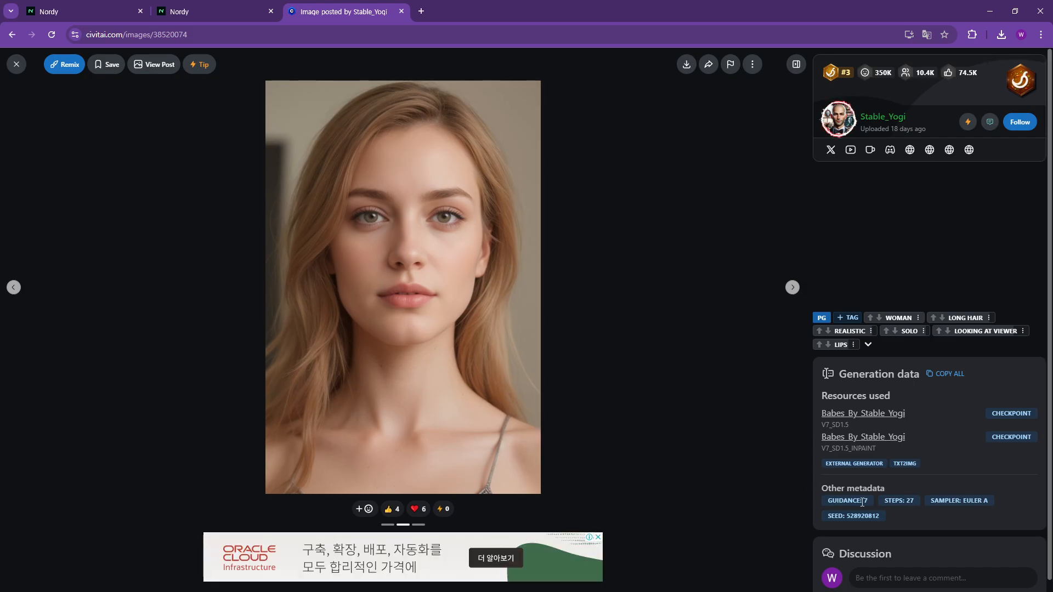
double_click(836, 501)
double_click(895, 501)
double_click(946, 501)
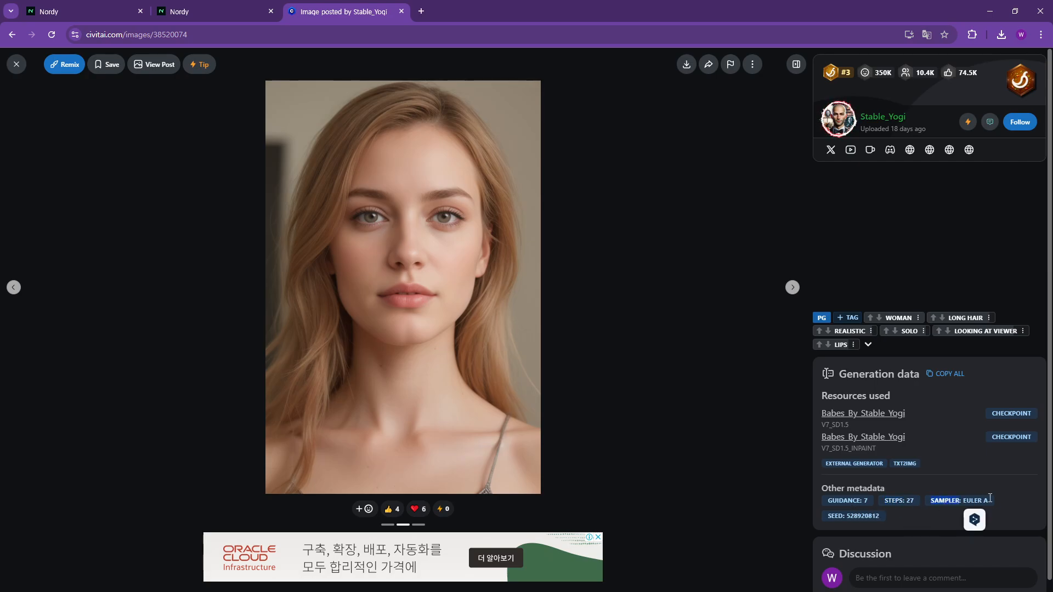
click(990, 11)
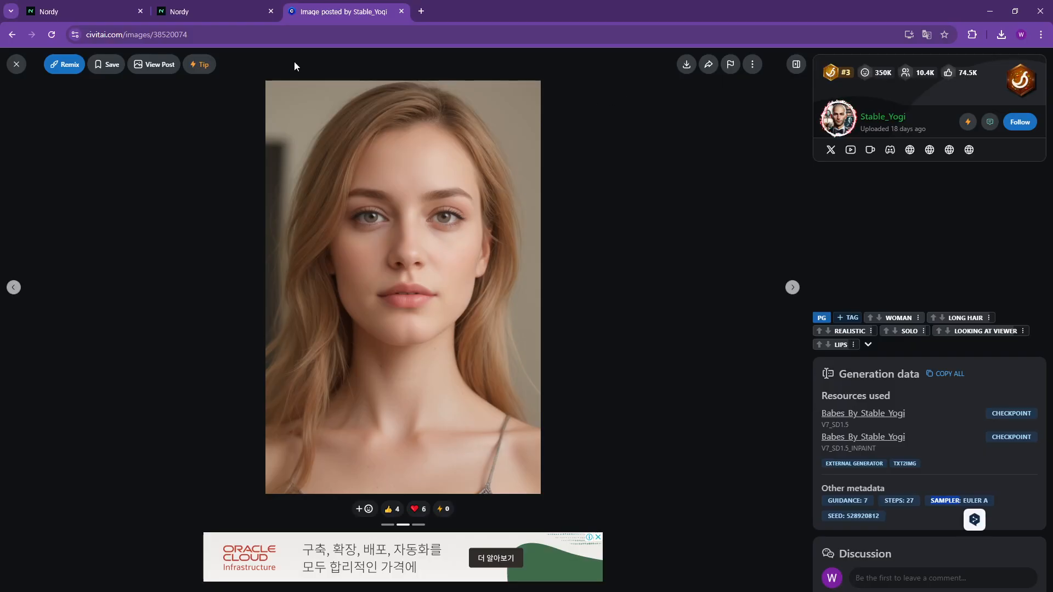
click(213, 11)
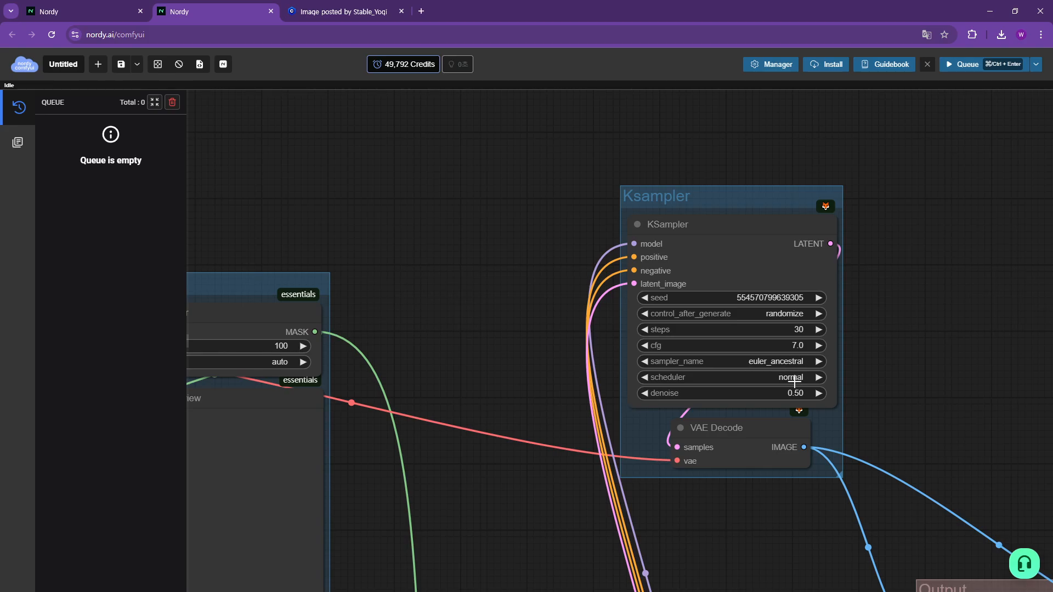
Run the inpainting workflow with the KSampler's current settings.
drag(939, 419, 865, 415)
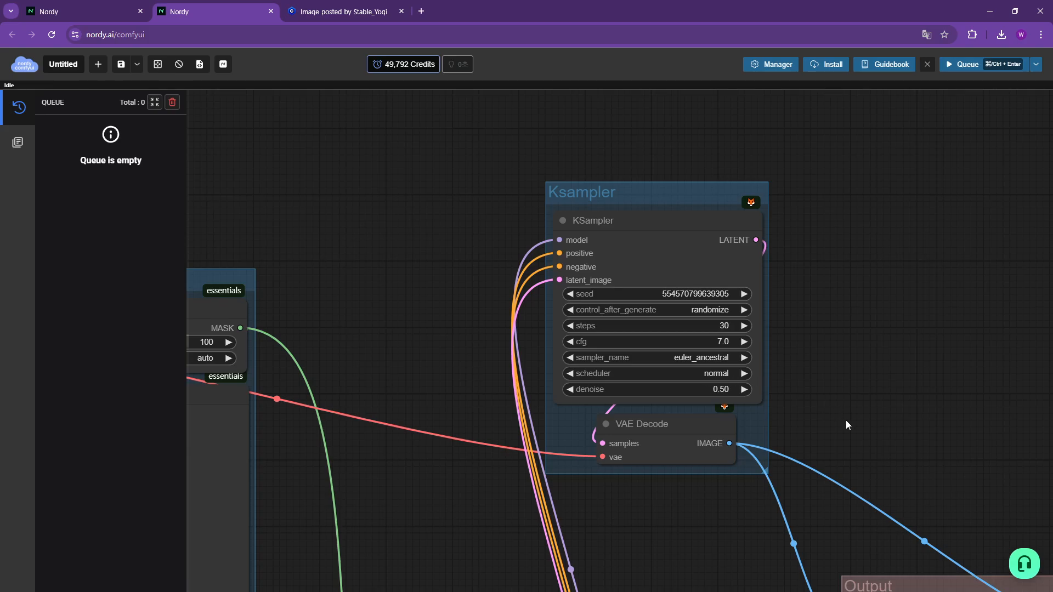
drag(846, 425, 705, 288)
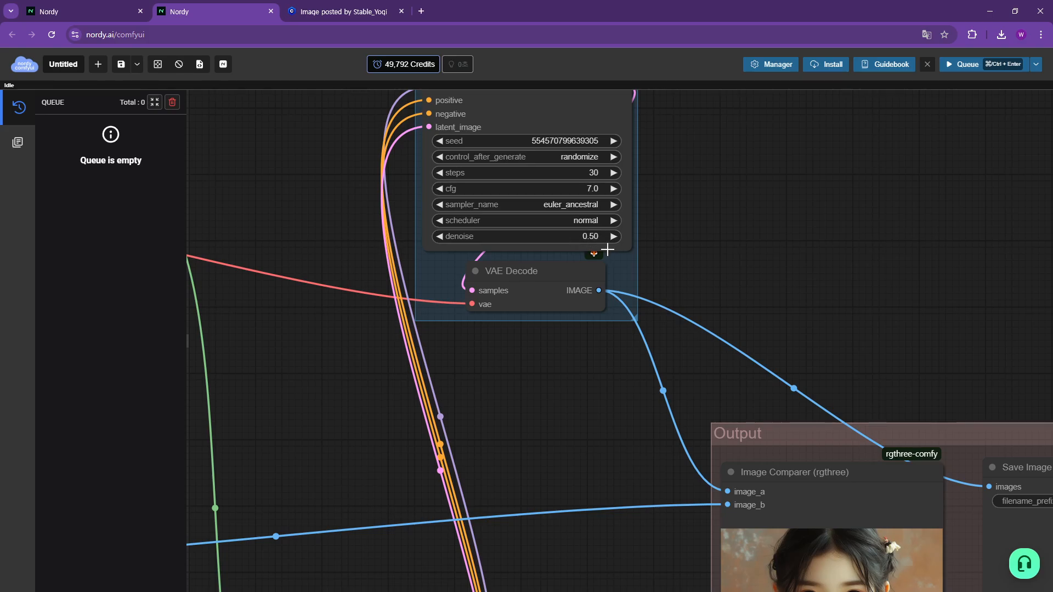
scroll(788, 265, down, 3)
drag(821, 310, 656, 200)
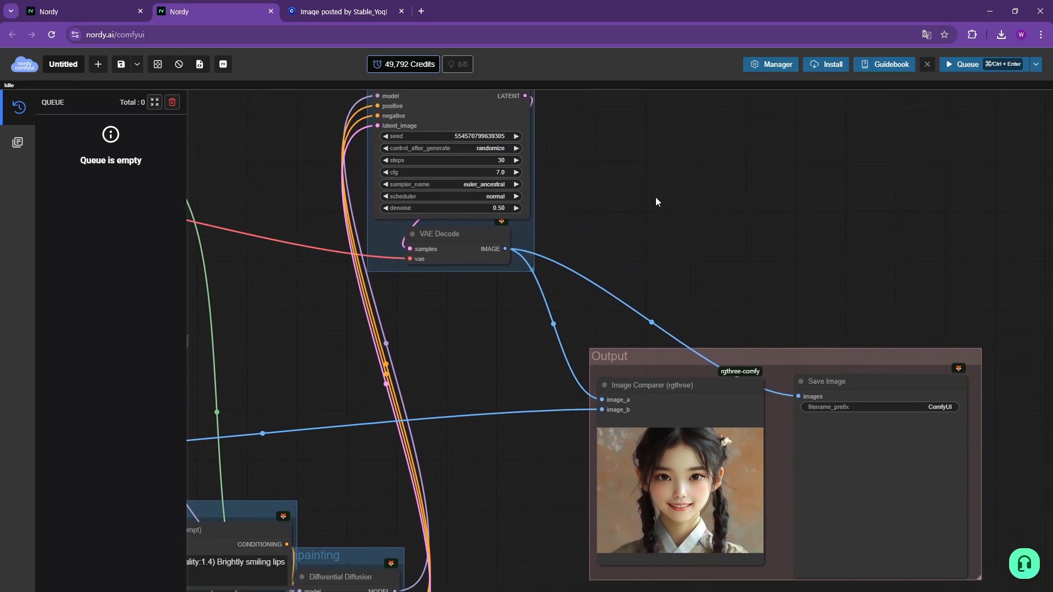
click(968, 65)
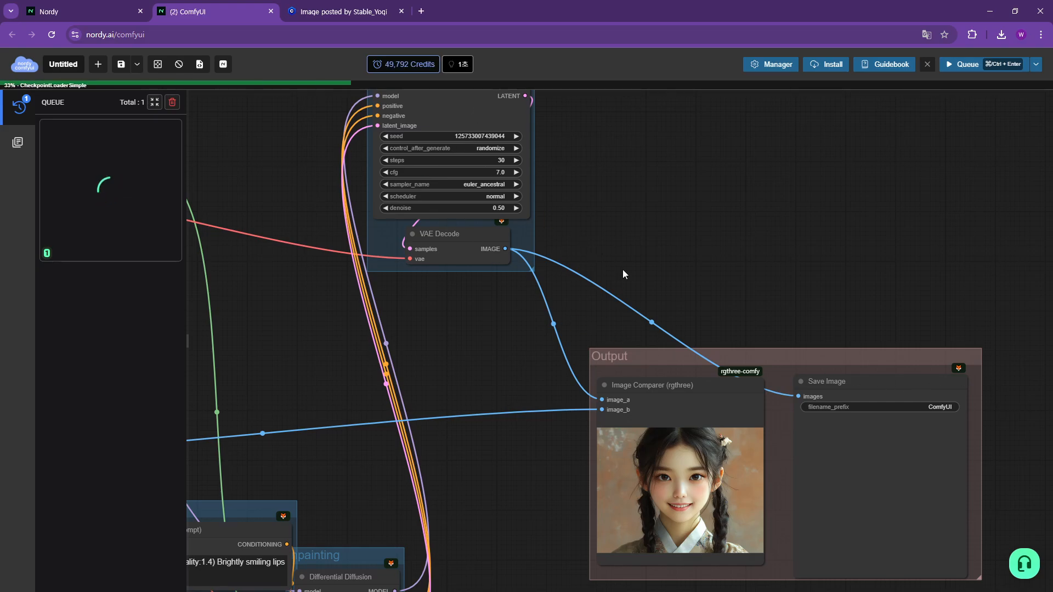
Move the Ksampler group down between the Inpainting group and the Output group.
scroll(638, 227, up, 2)
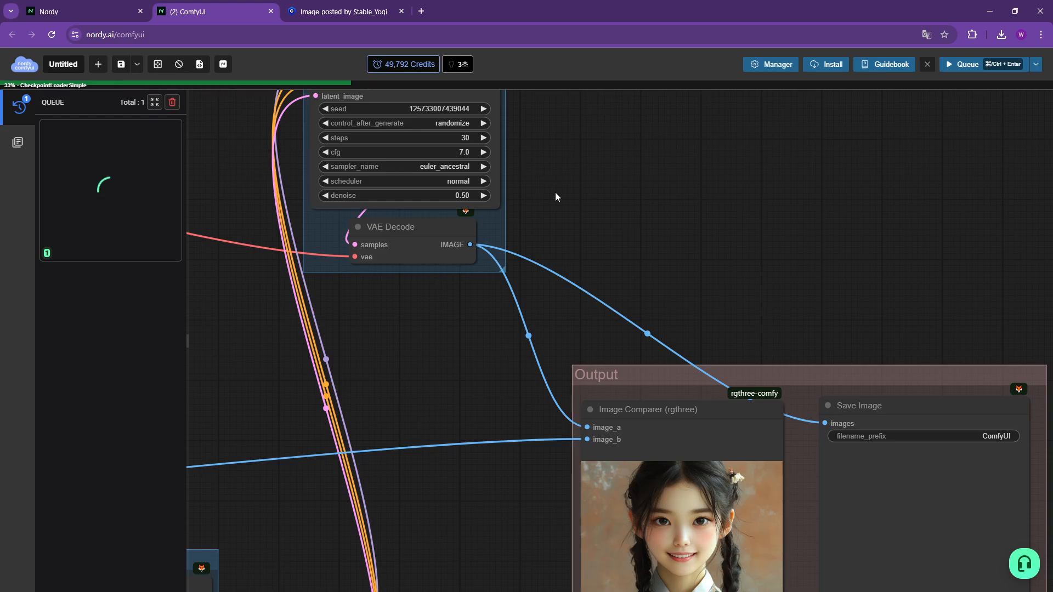
scroll(556, 194, down, 3)
mouse_move(458, 100)
mouse_down()
mouse_move(461, 157)
mouse_move(454, 96)
mouse_up()
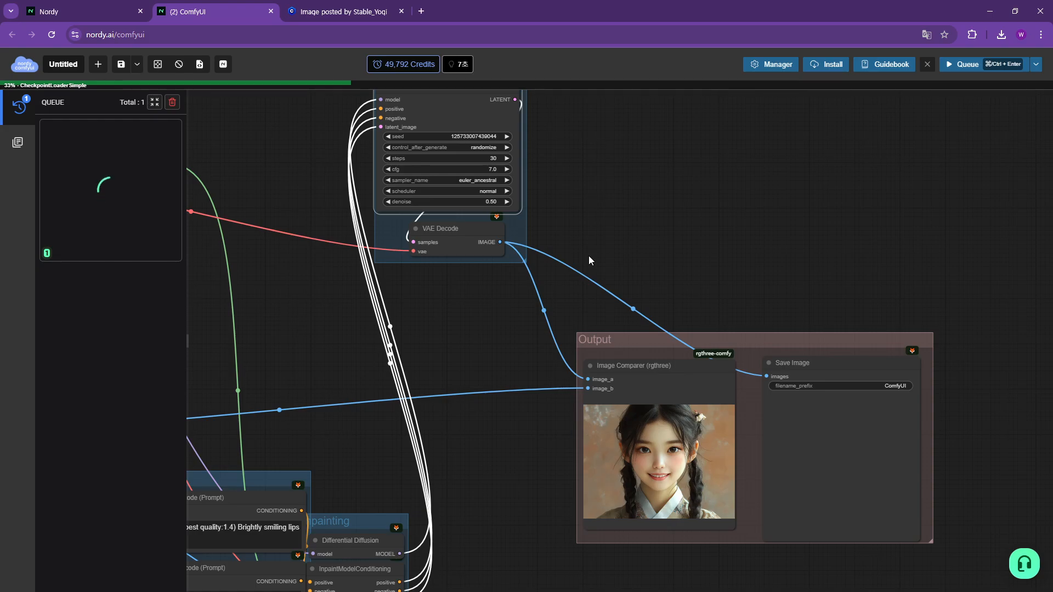
drag(588, 255, 586, 318)
drag(456, 140, 463, 348)
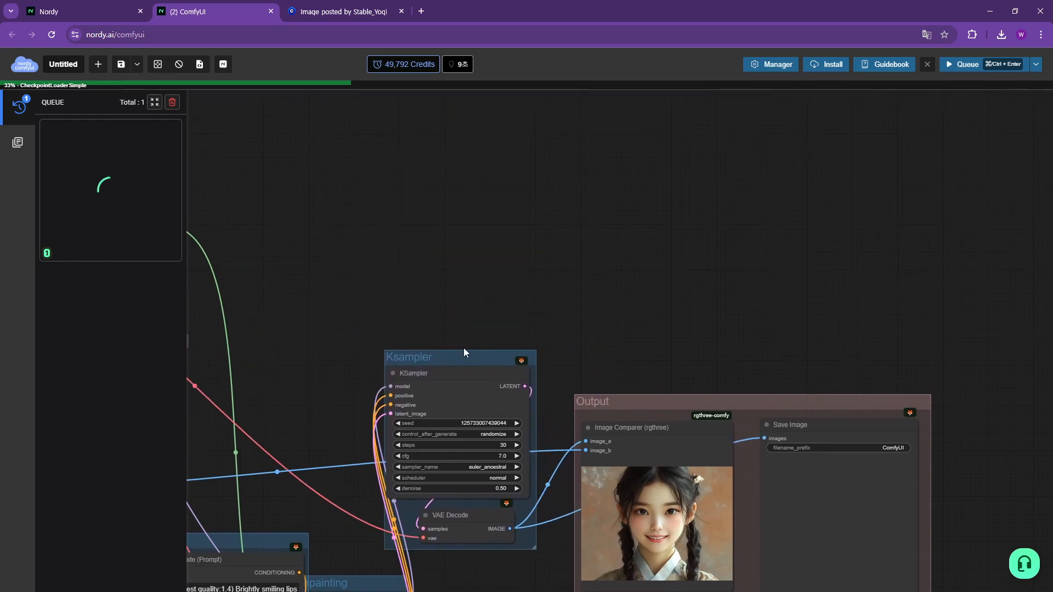
drag(605, 333, 694, 163)
scroll(618, 321, down, 1)
scroll(619, 323, up, 2)
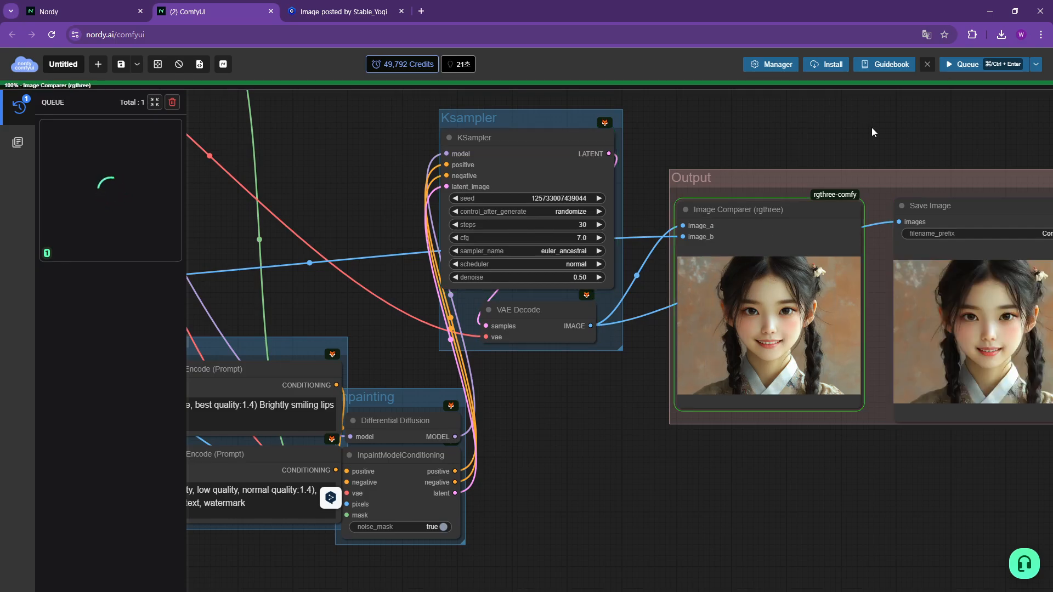
Compare the generated portrait with the original in the Image Comparer and save the Save Image node's picture to disk.
drag(894, 130, 726, 201)
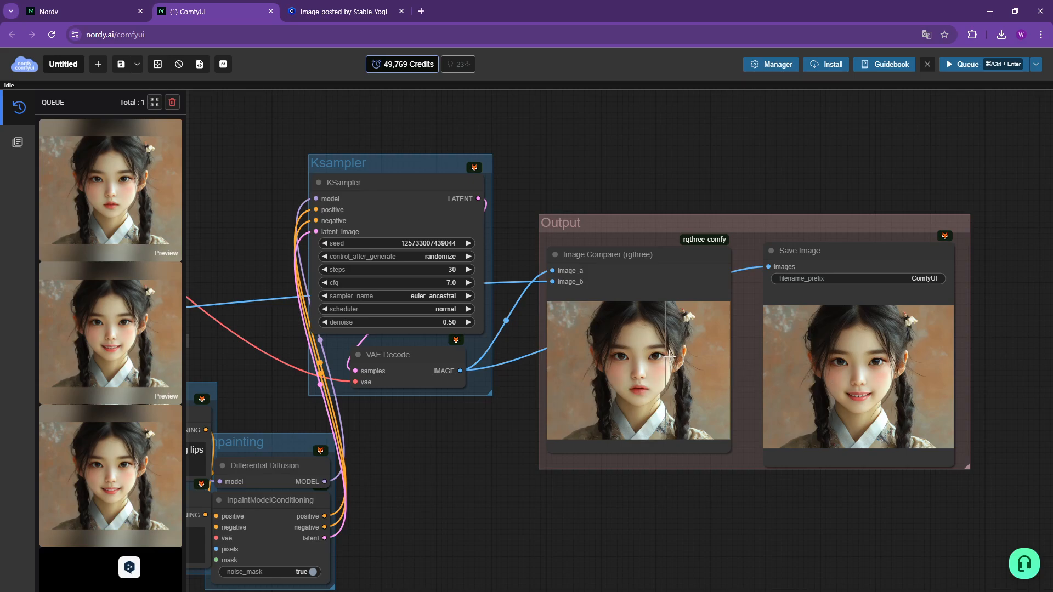
scroll(707, 384, up, 7)
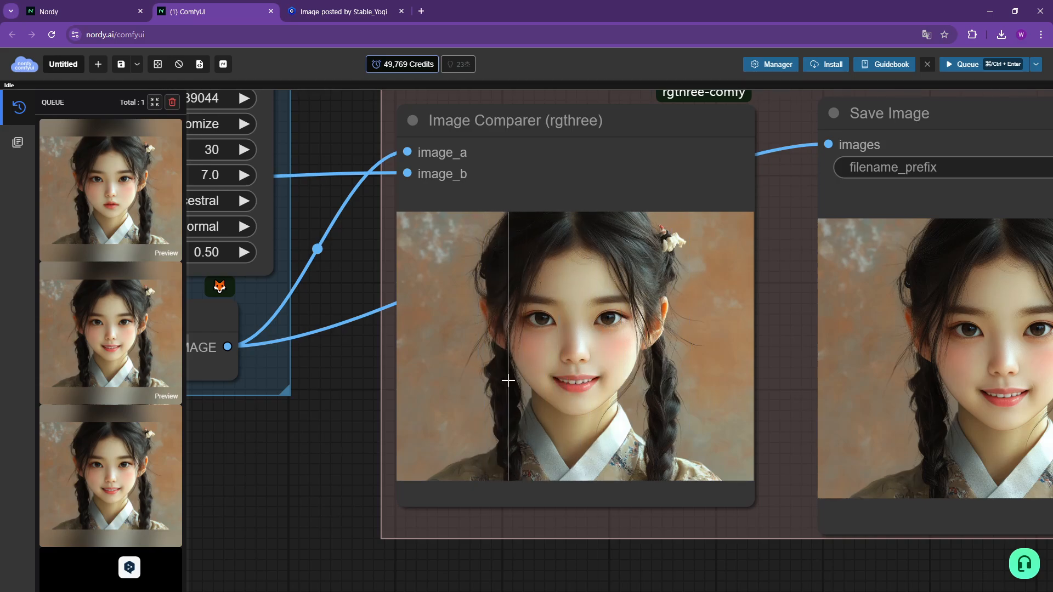
drag(840, 565, 676, 535)
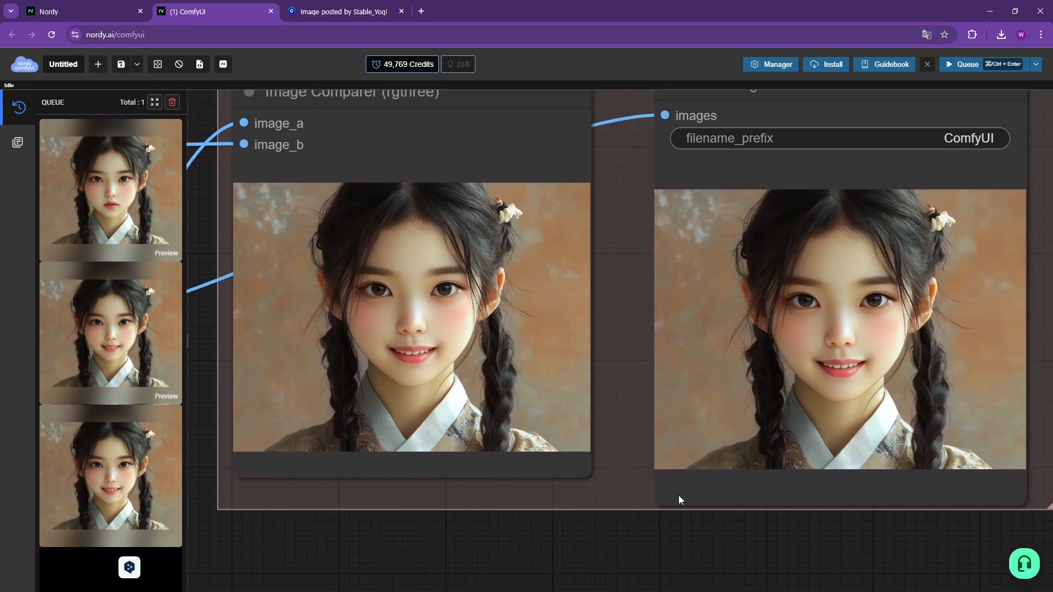
right_click(787, 324)
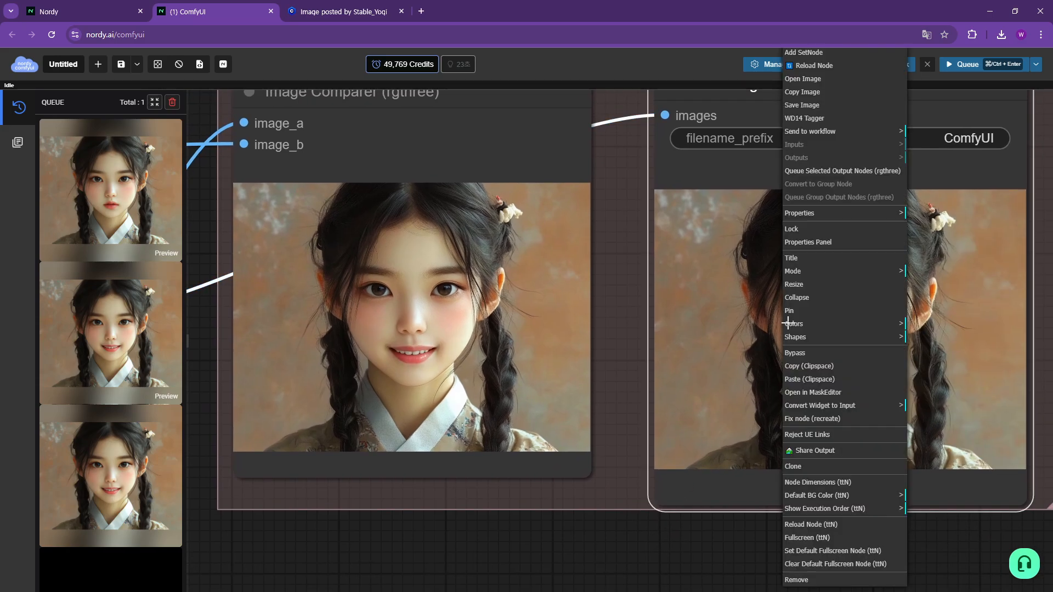
click(798, 105)
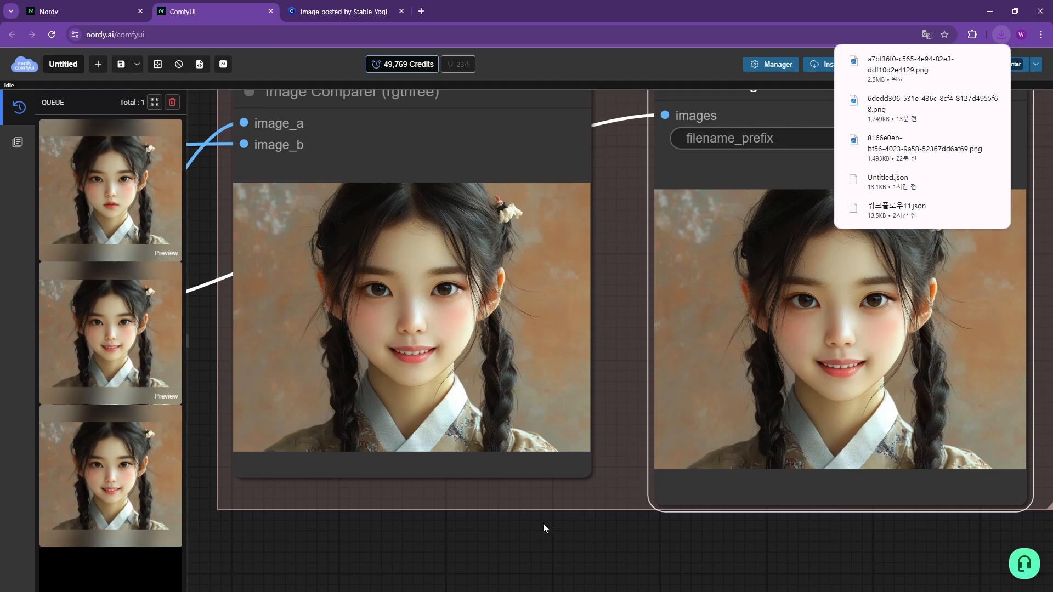
Set the KSampler's denoise to 0.10 and run the workflow.
drag(509, 516, 720, 505)
drag(335, 427, 555, 498)
click(483, 301)
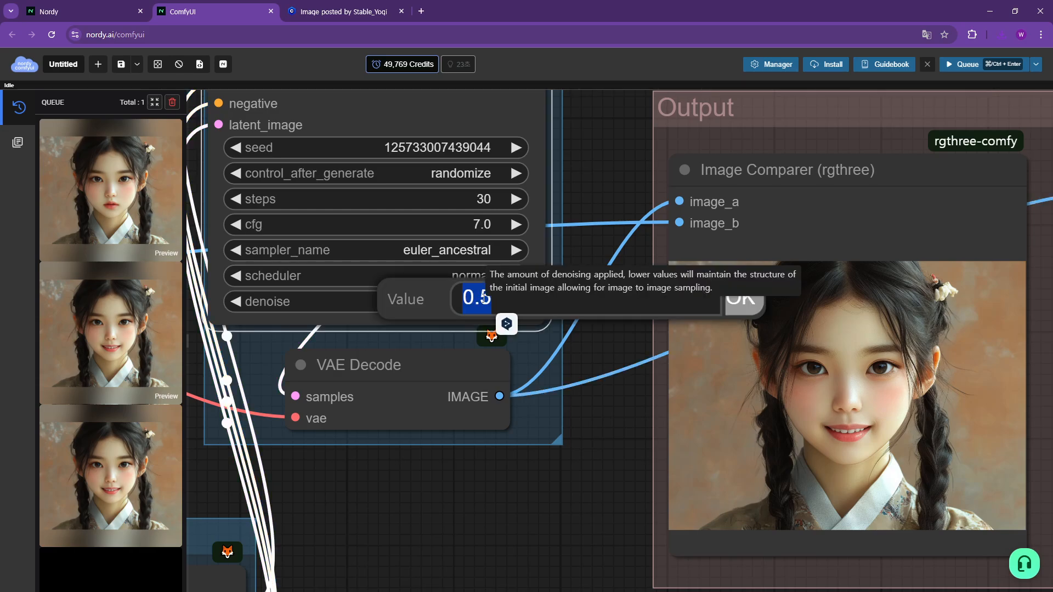
key(Escape)
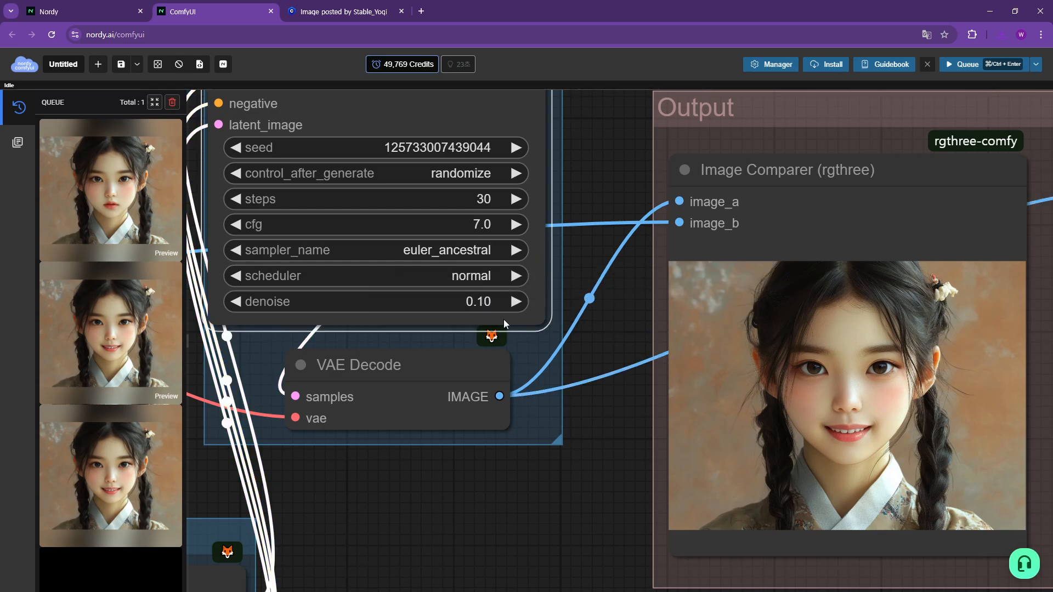
click(962, 65)
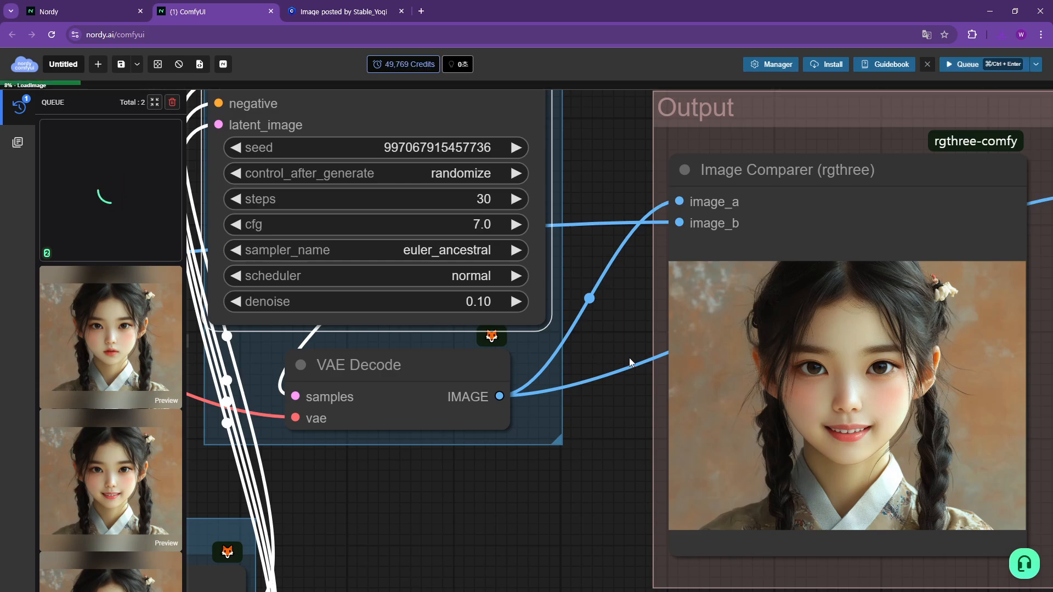
Examine the lips in the 0.10 denoise result against the original portrait in the Image Comparer.
scroll(630, 353, down, 5)
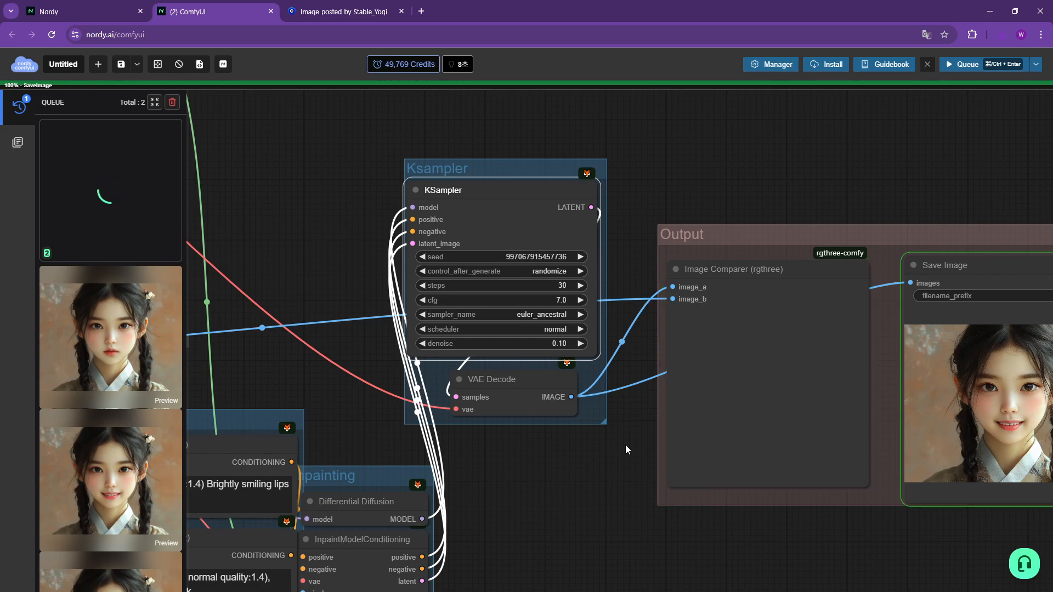
scroll(630, 439, up, 4)
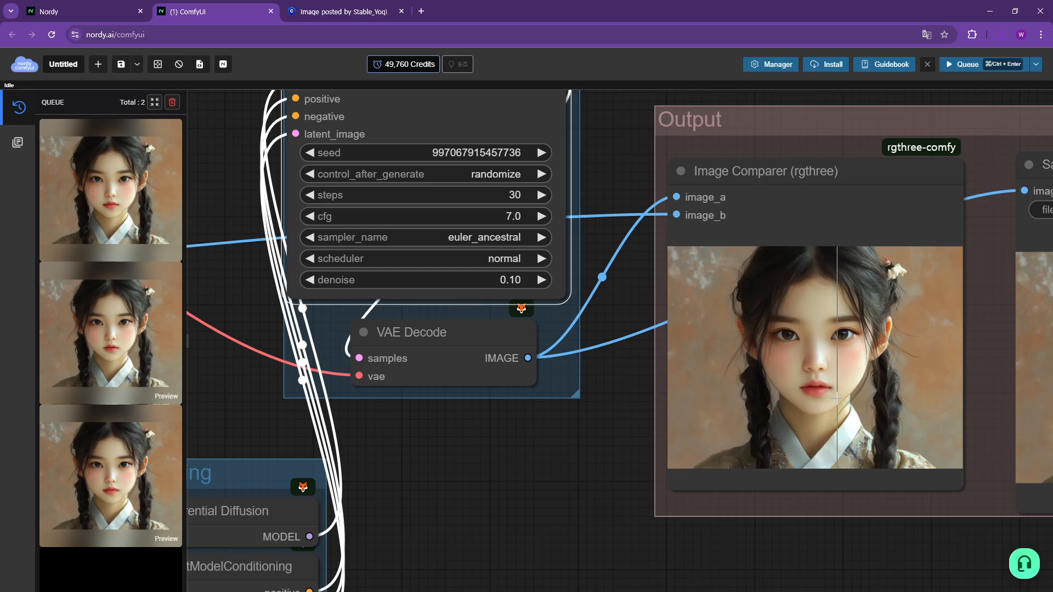
scroll(837, 400, up, 5)
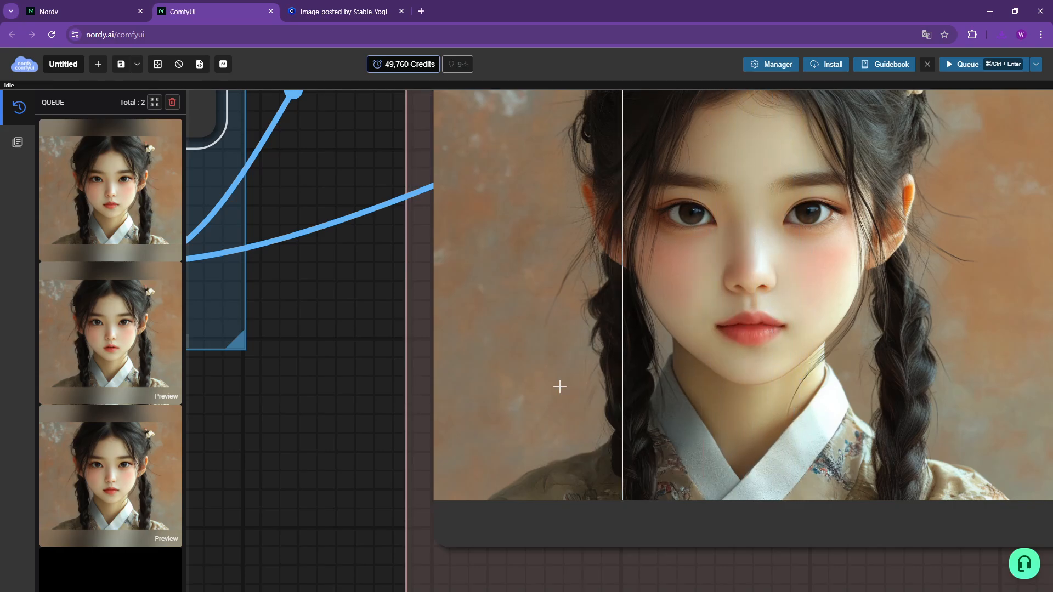
scroll(371, 399, down, 4)
scroll(372, 396, down, 2)
Set the KSampler's denoise to 0.90 and run the workflow.
drag(368, 397, 599, 442)
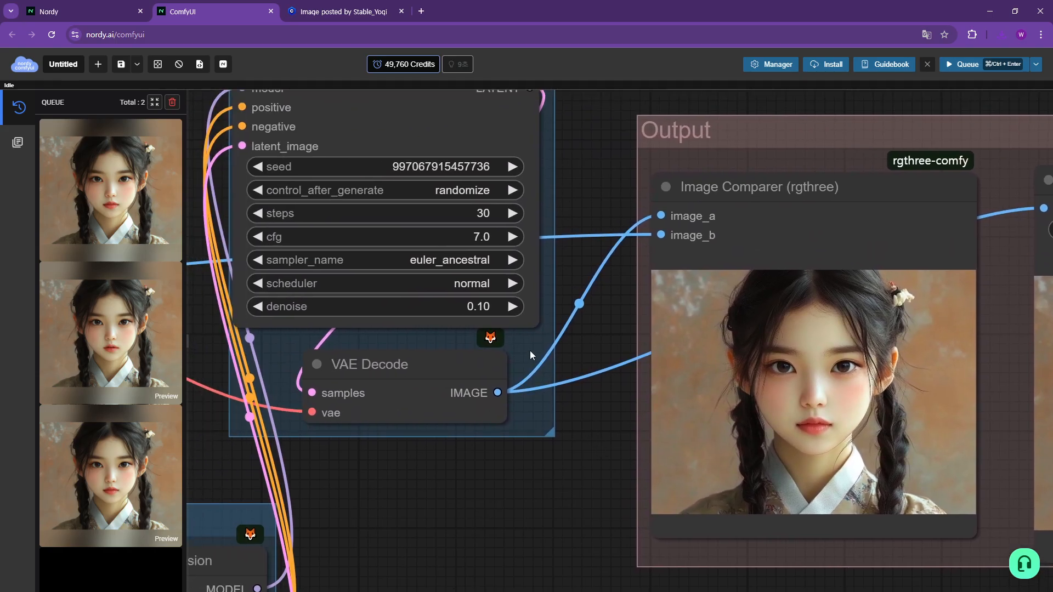
click(485, 308)
text(0.9)
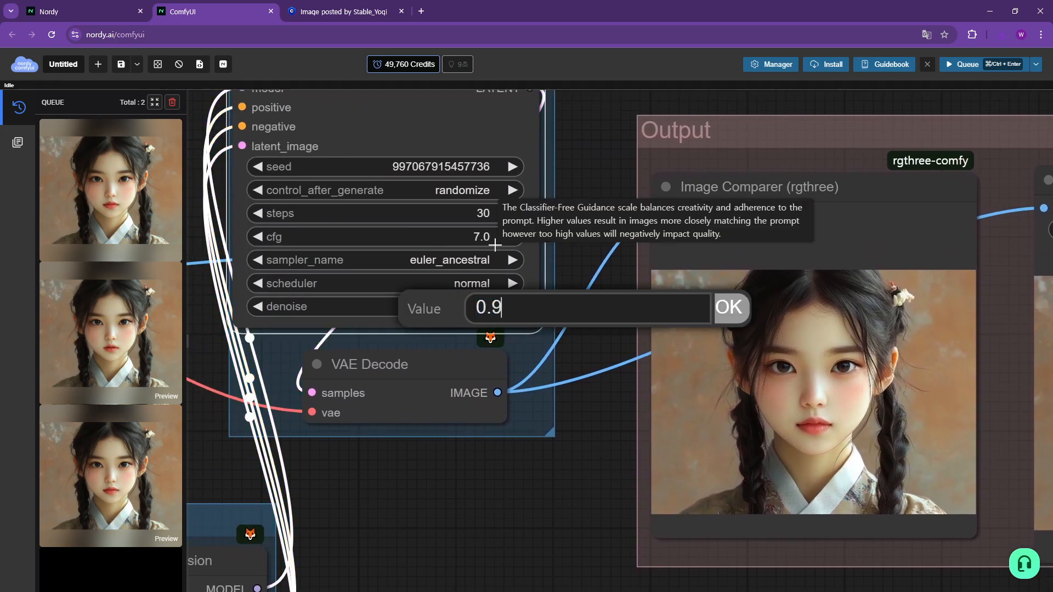
key(Return)
click(961, 64)
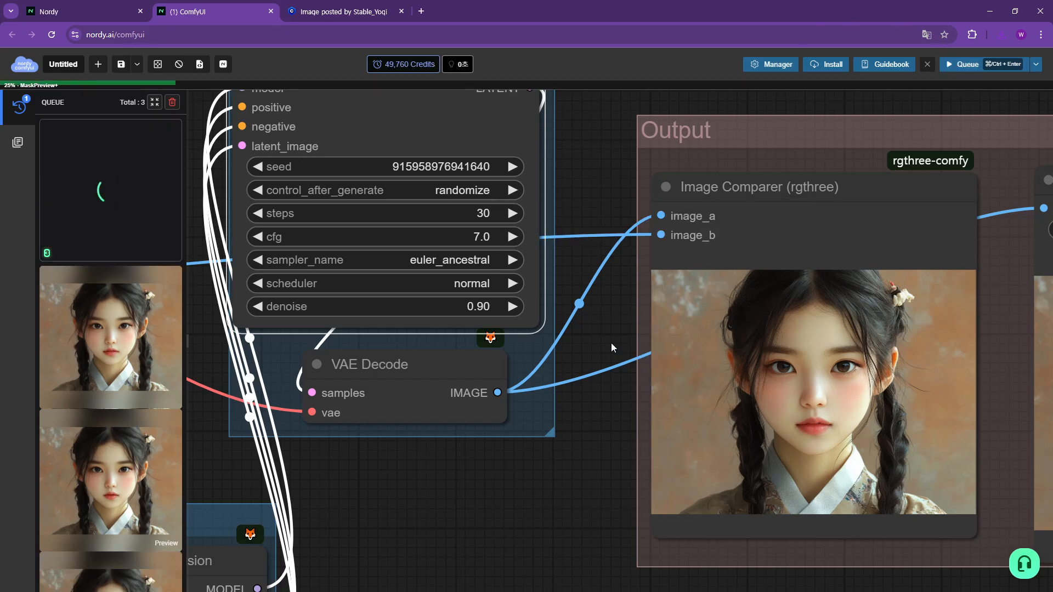
Wait for the 0.90 denoise result and compare its smile closely with the original portrait in the Image Comparer.
drag(611, 344, 616, 377)
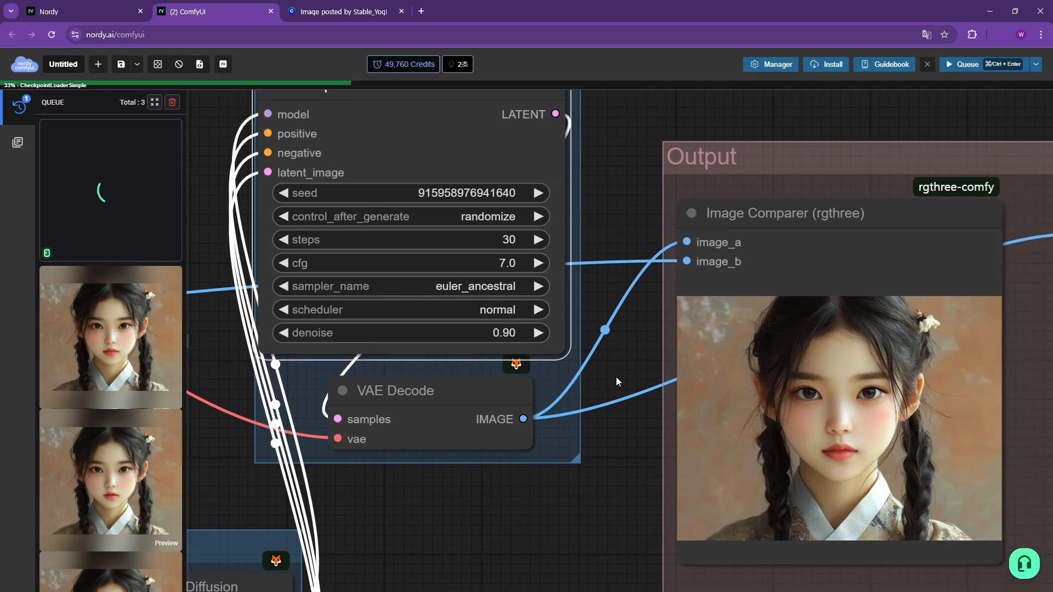
drag(637, 450, 597, 442)
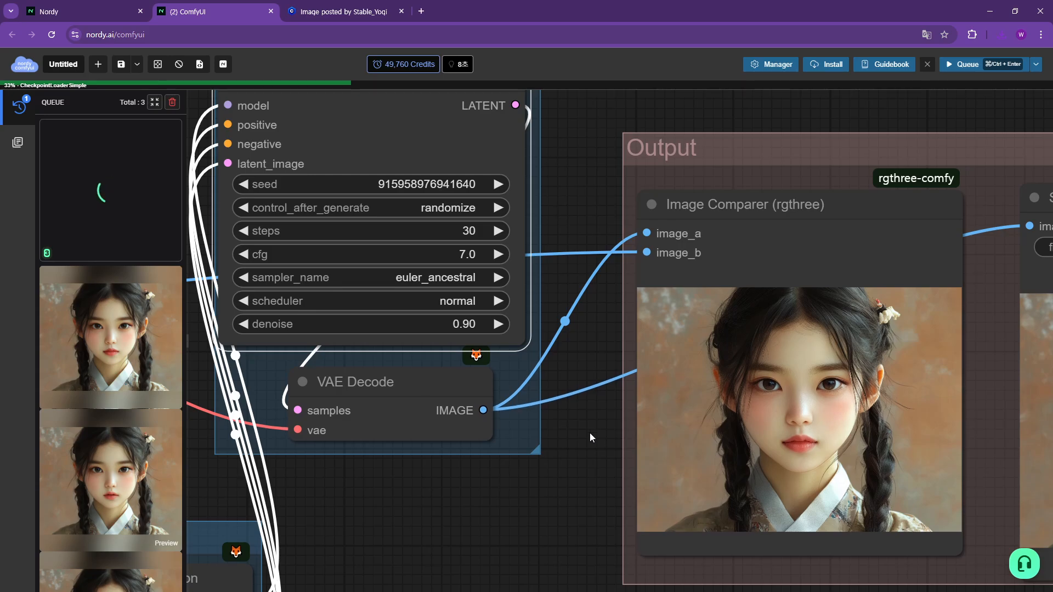
drag(590, 433, 556, 410)
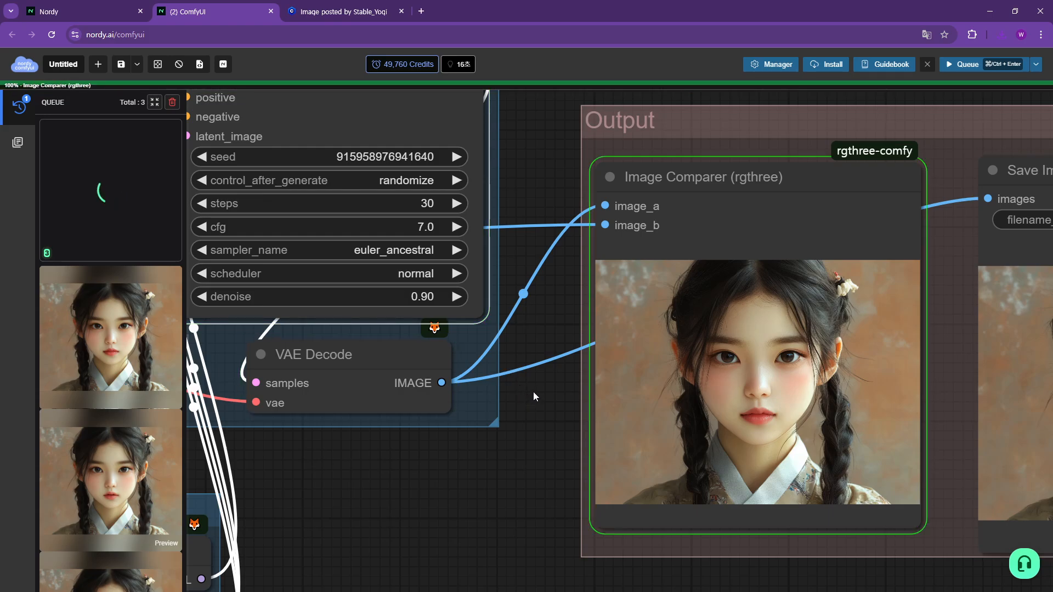
drag(543, 415, 459, 431)
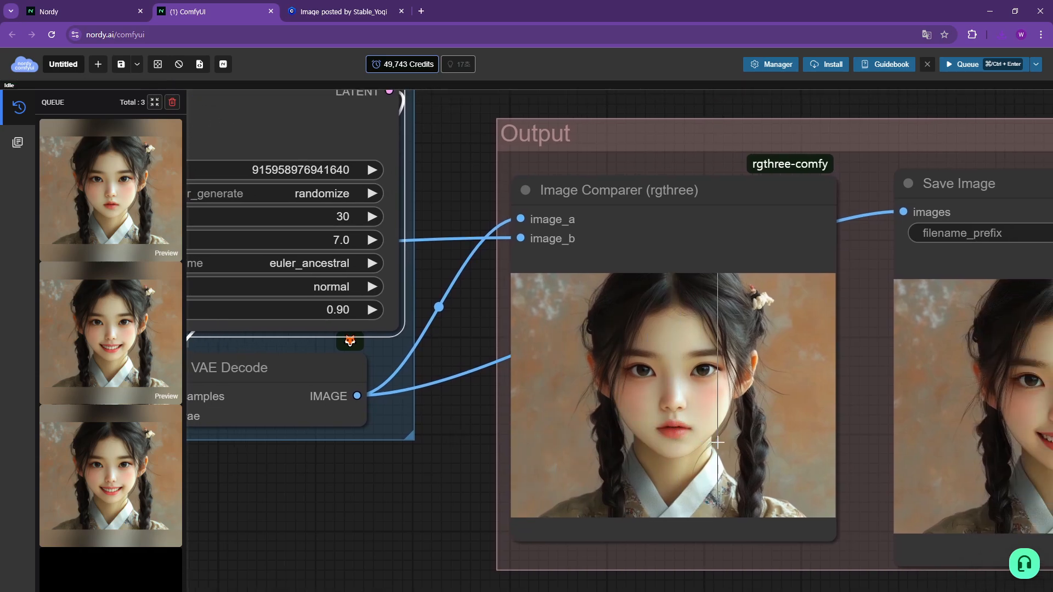
scroll(717, 442, up, 6)
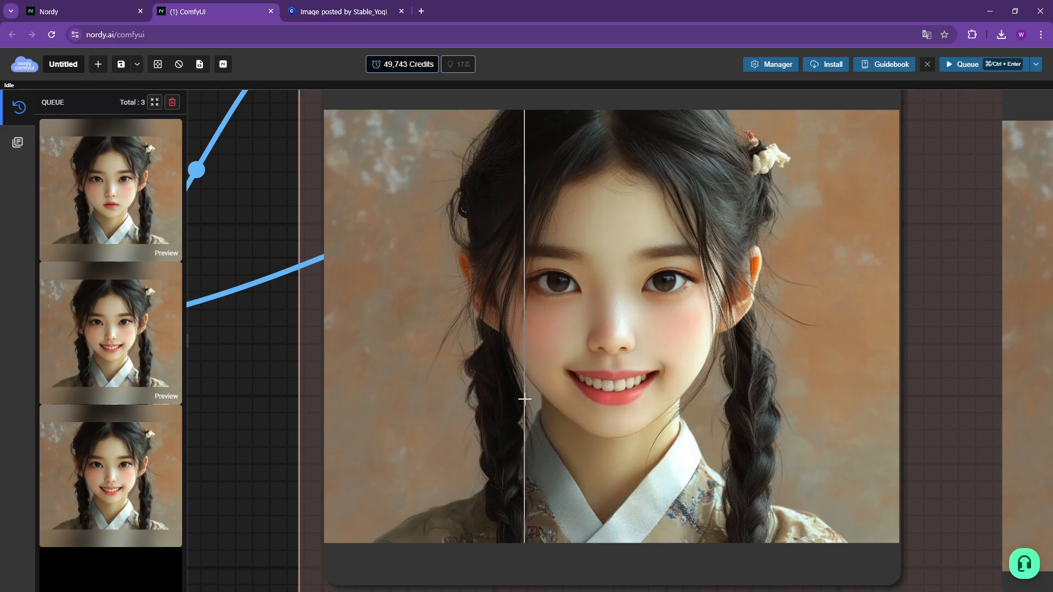
scroll(666, 403, down, 4)
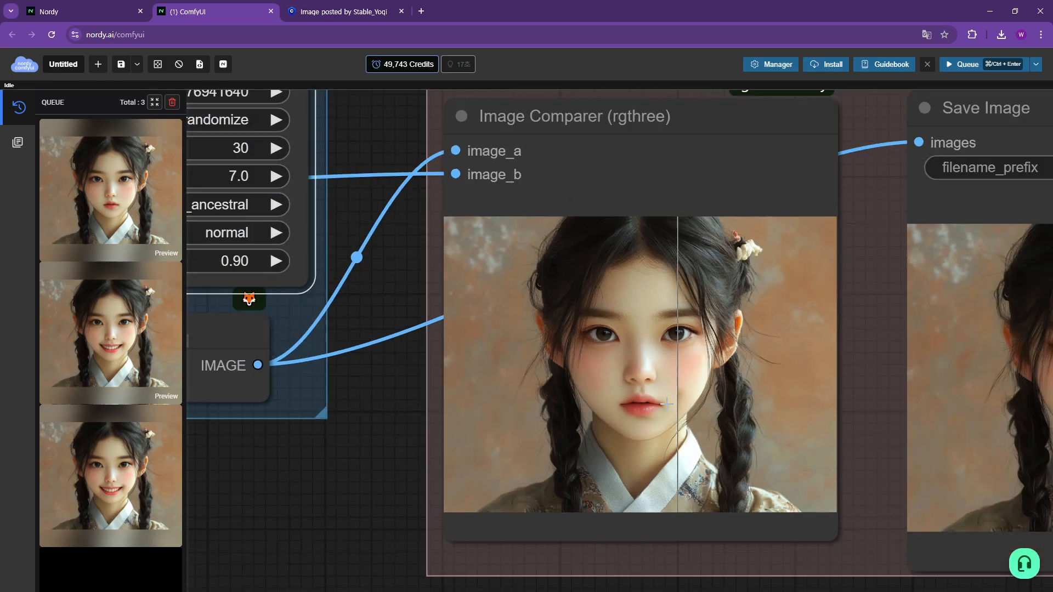
scroll(667, 403, down, 2)
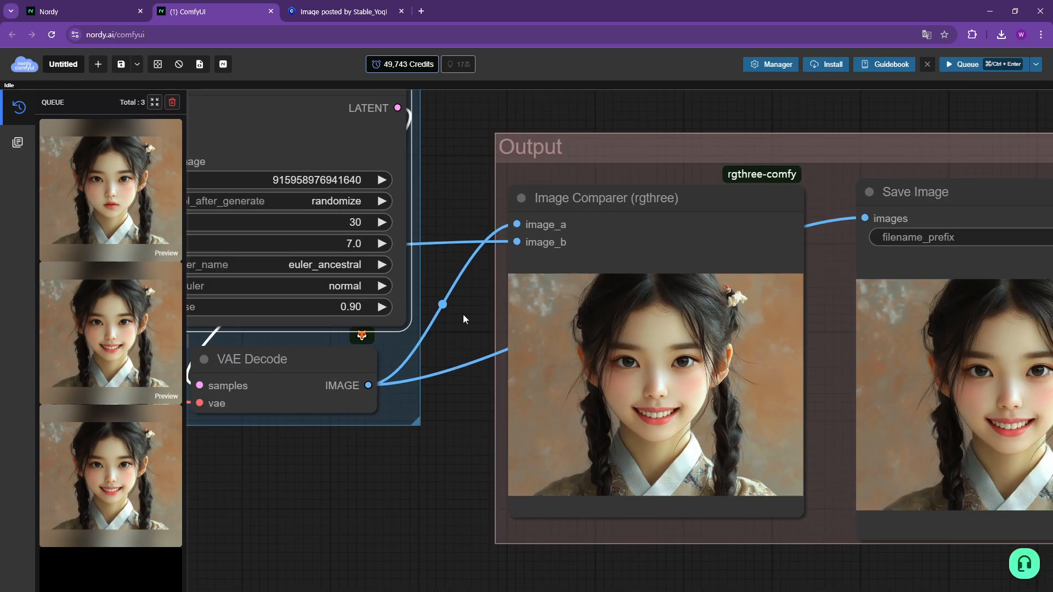
Check the KSampler settings against the sample portrait's generation data on Civitai, returning to the workflow and its output.
drag(463, 315, 757, 391)
click(626, 281)
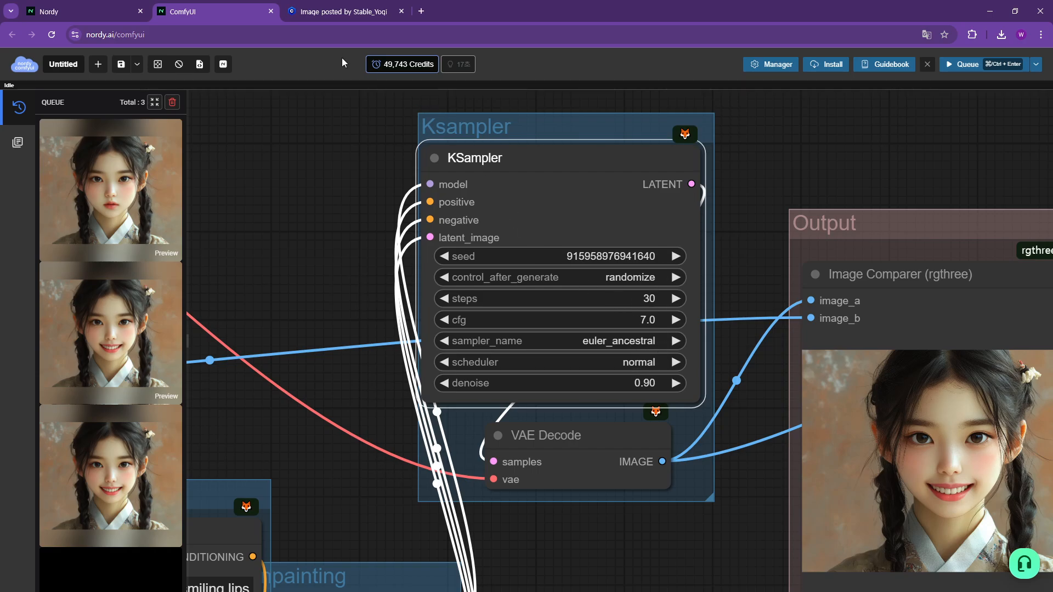
click(332, 12)
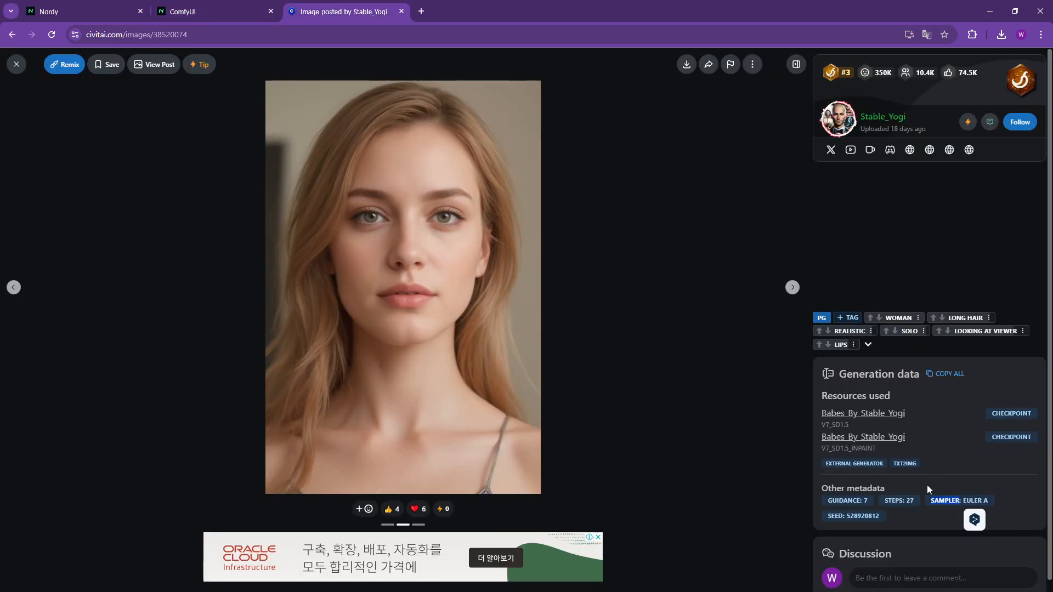
click(192, 12)
drag(749, 517, 513, 475)
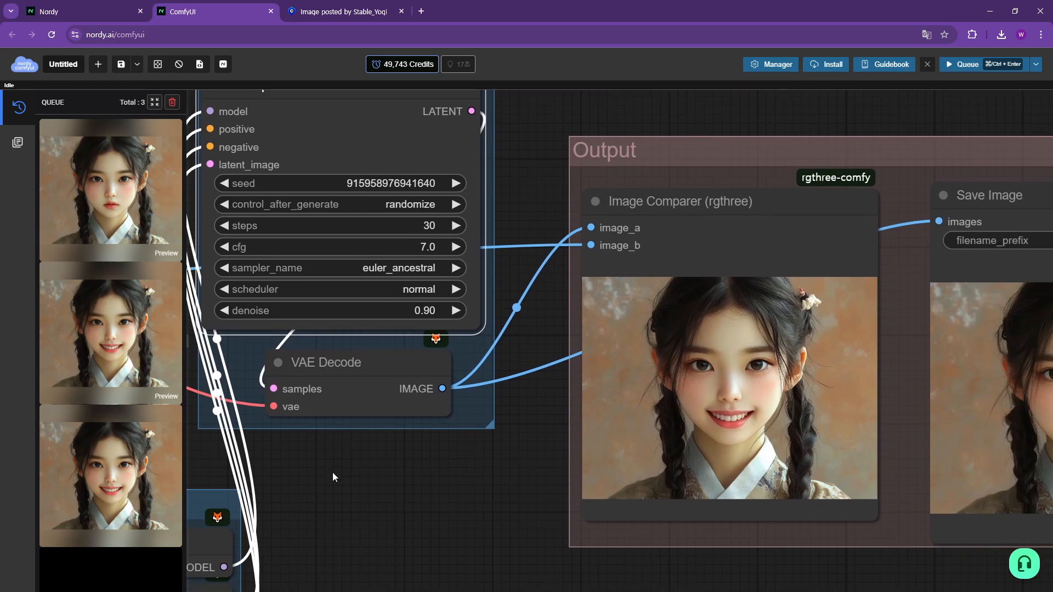
Set the Load Checkpoint node to majicmixRealistic_v7-inpainting.safetensors and move the Checkpoint group down closer to the Input Image group.
drag(296, 473, 1045, 493)
scroll(436, 424, down, 4)
scroll(406, 380, down, 6)
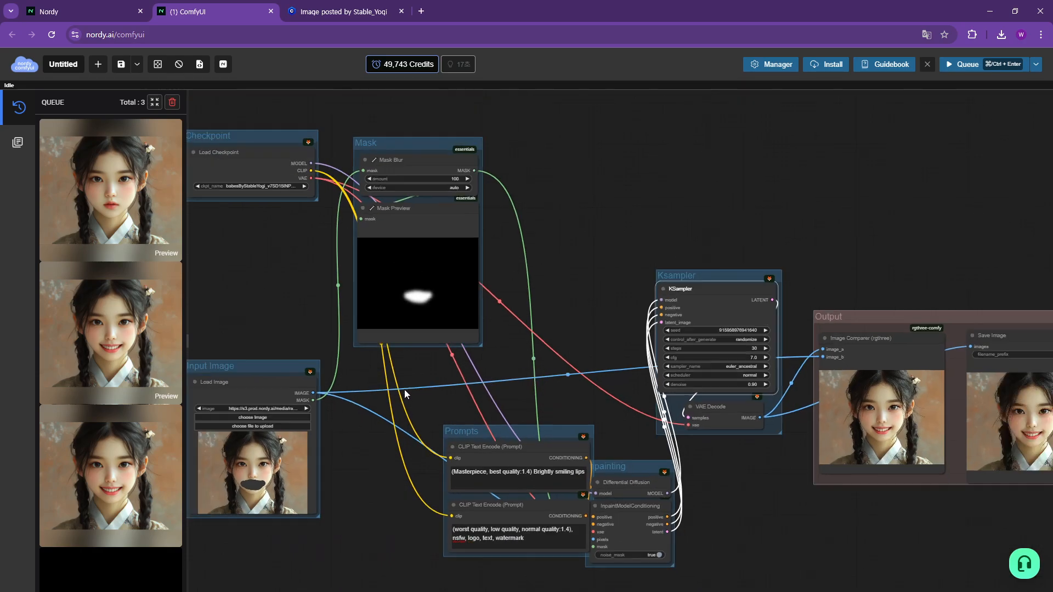
drag(306, 314, 677, 365)
scroll(676, 351, up, 4)
scroll(676, 352, up, 2)
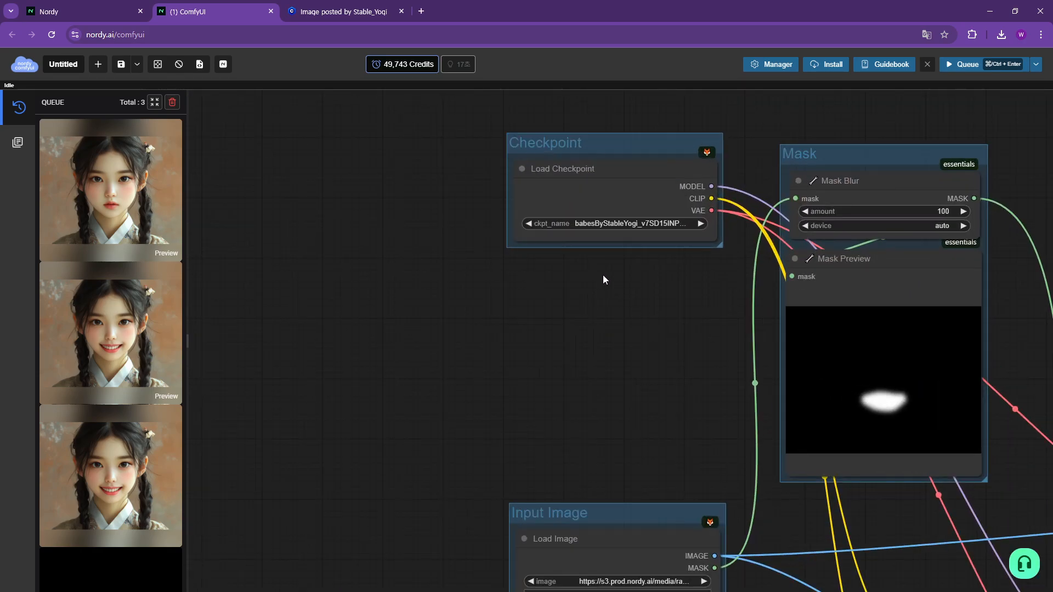
click(594, 226)
text(inpa)
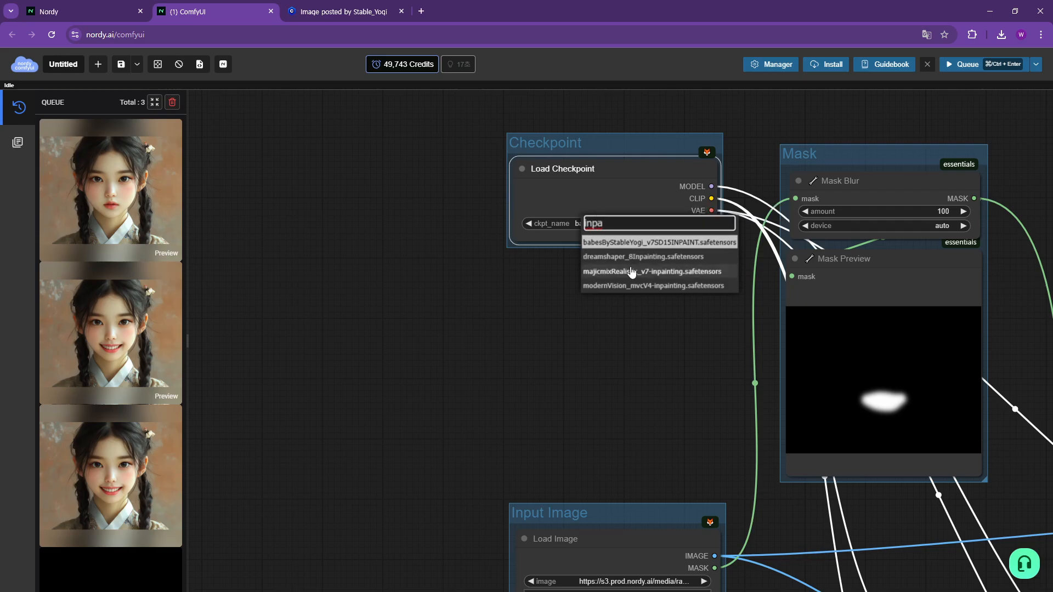
click(601, 274)
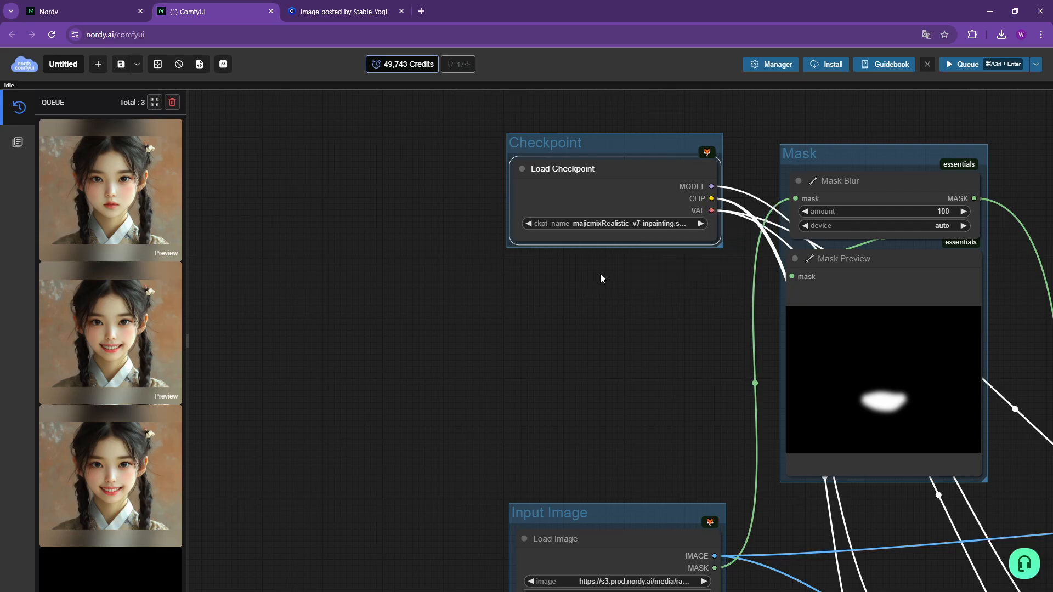
drag(639, 147, 643, 354)
Replace the input image with 8988f209-a5f1-487f-964a-73711cf1925a.png, the woman in the "Warm Talent" T-shirt, from the image library.
drag(639, 295, 680, 100)
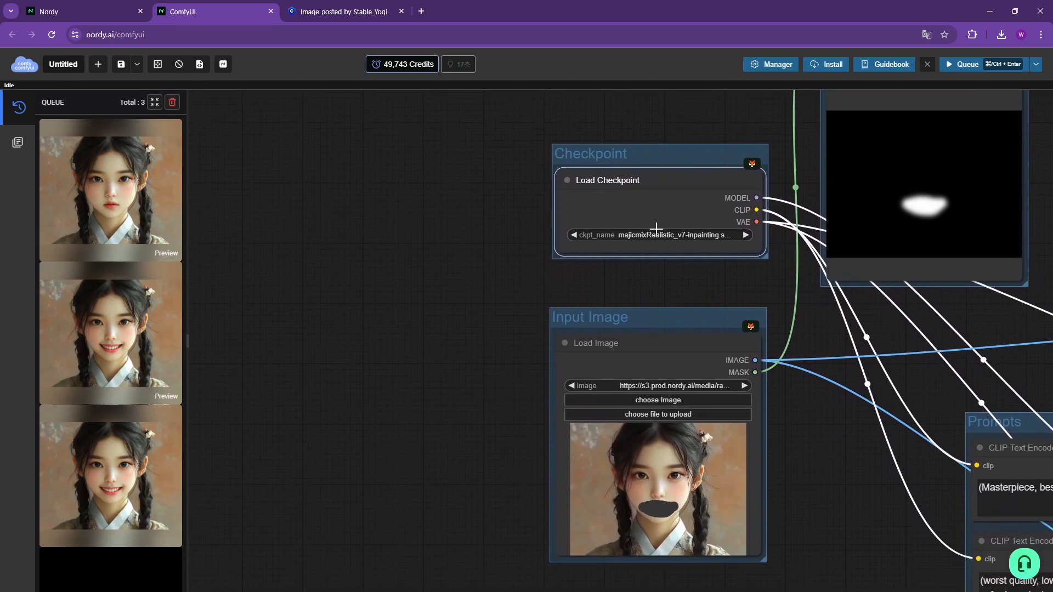
click(653, 400)
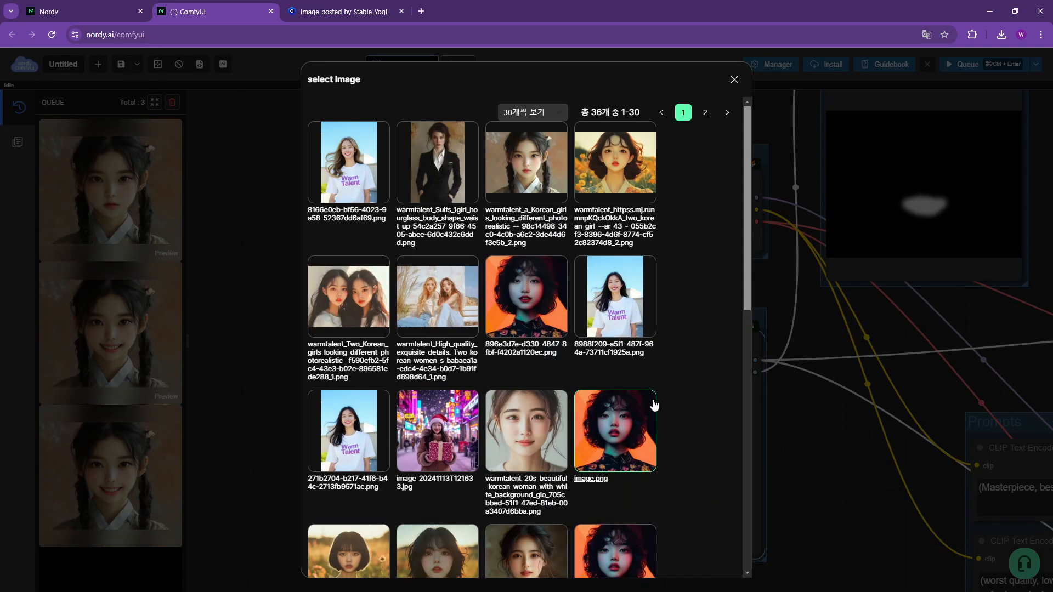
click(608, 321)
scroll(681, 498, up, 4)
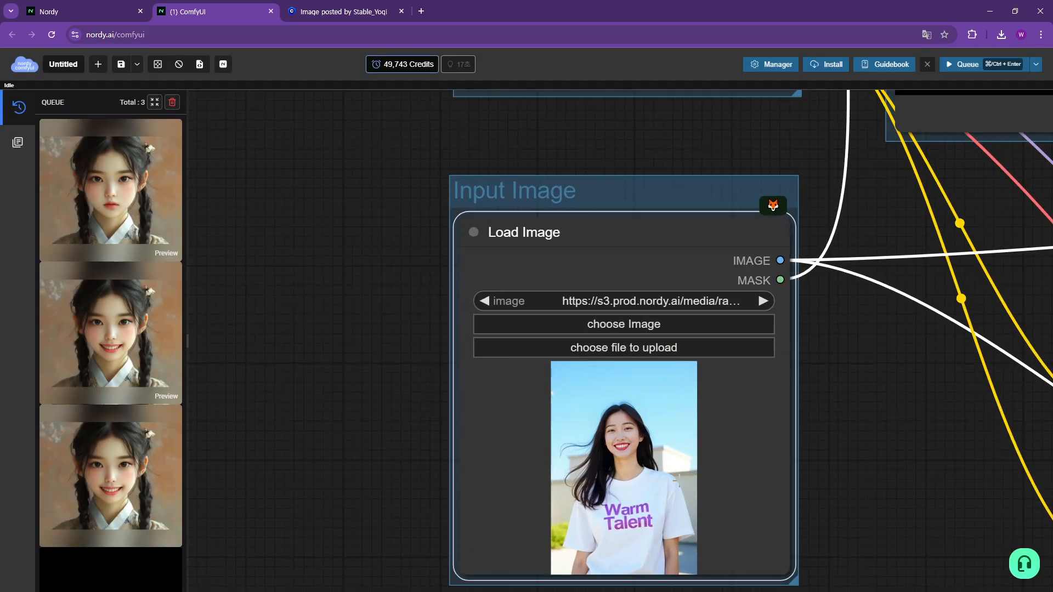
scroll(637, 447, down, 1)
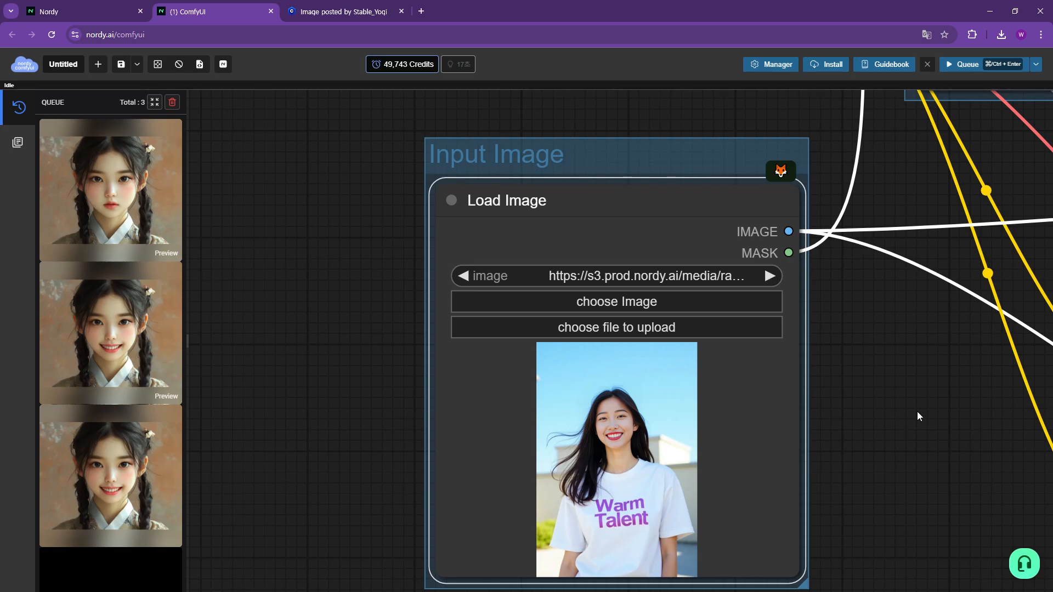
drag(917, 412, 704, 478)
scroll(829, 429, down, 2)
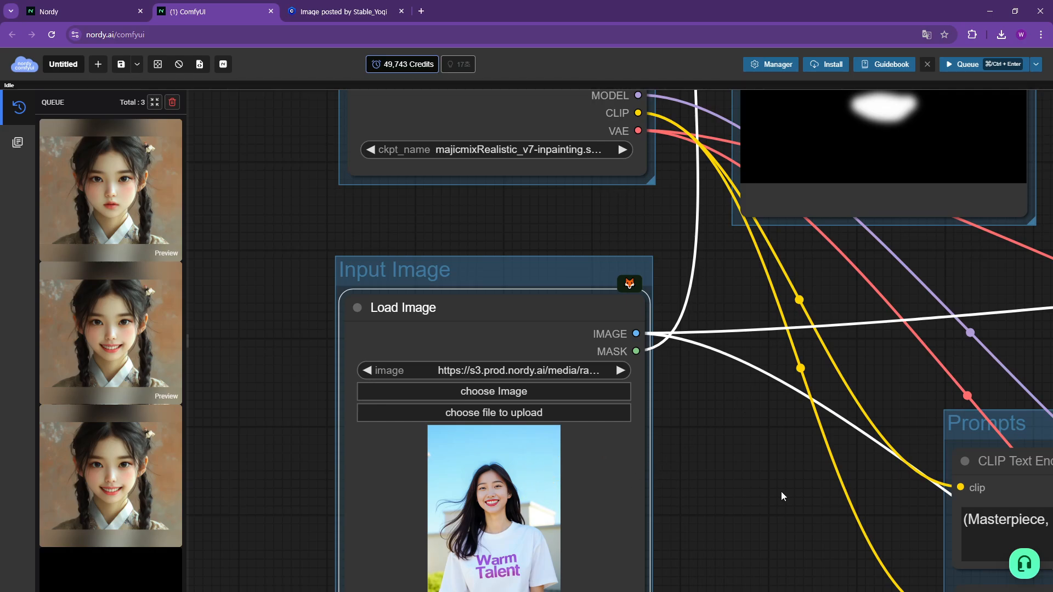
Paint a mask over all of the woman's hair and both shoulders in the MaskEditor and save it to the Load Image node.
drag(782, 496, 853, 361)
right_click(593, 388)
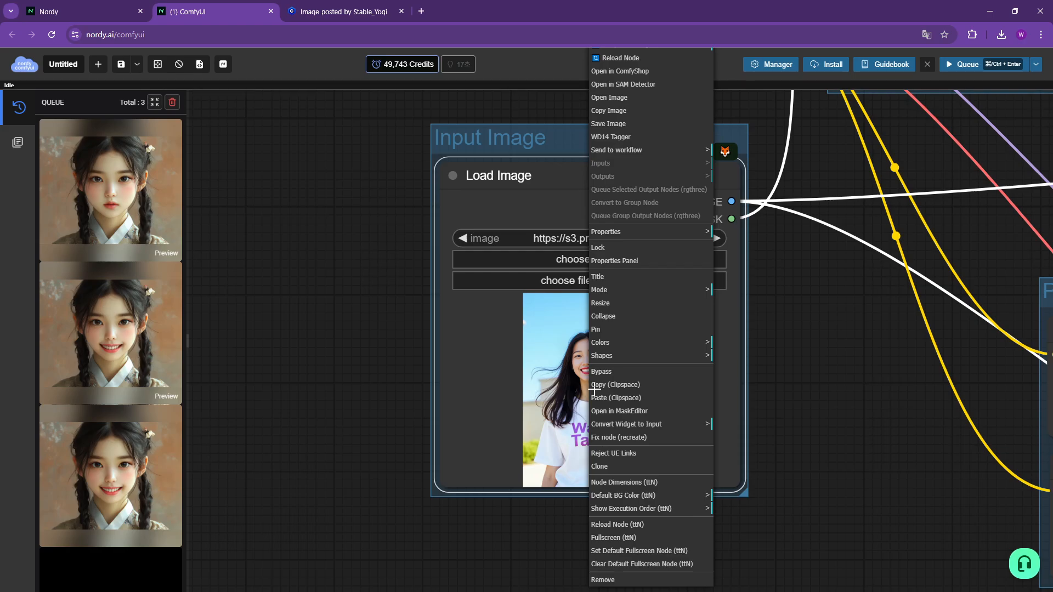
click(611, 415)
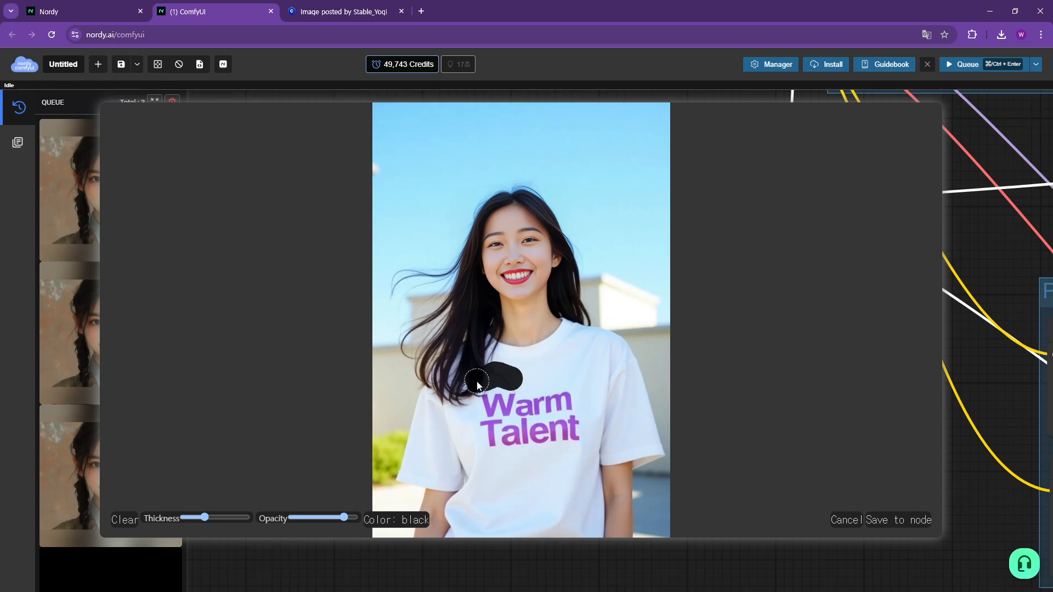
drag(438, 388, 412, 359)
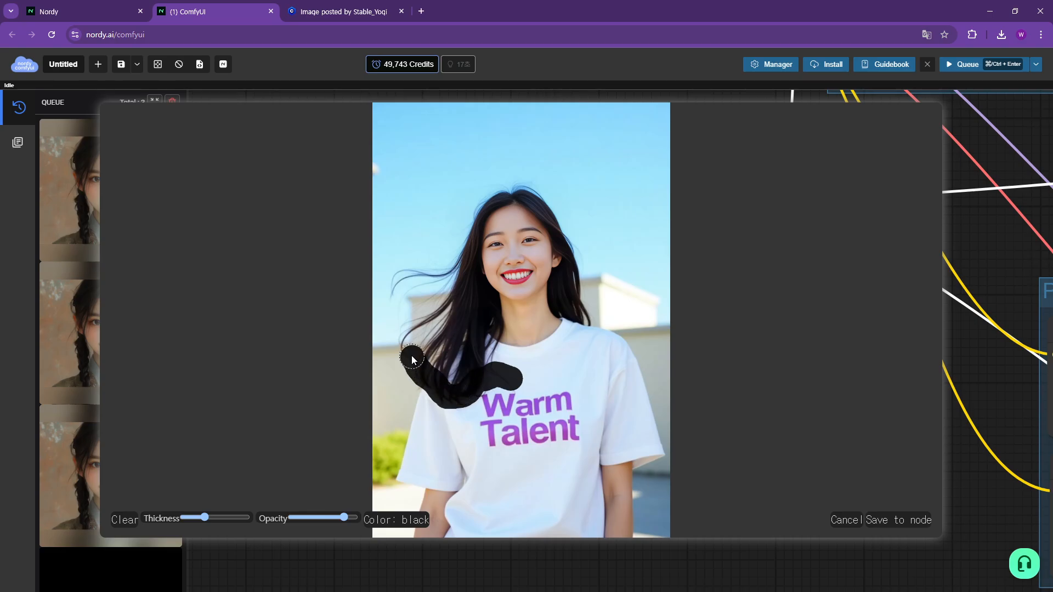
mouse_move(449, 303)
mouse_down()
mouse_move(449, 274)
mouse_move(395, 286)
mouse_up()
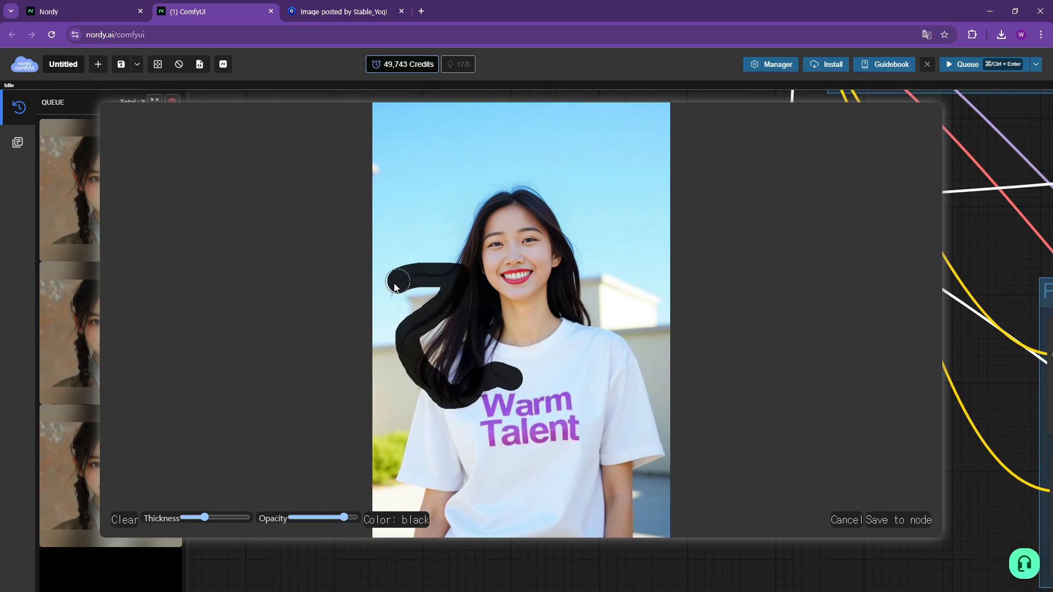
mouse_move(454, 363)
mouse_down()
mouse_move(485, 354)
mouse_move(481, 361)
mouse_move(502, 328)
mouse_move(490, 297)
mouse_move(461, 353)
mouse_move(482, 287)
mouse_move(462, 267)
mouse_move(494, 222)
mouse_up()
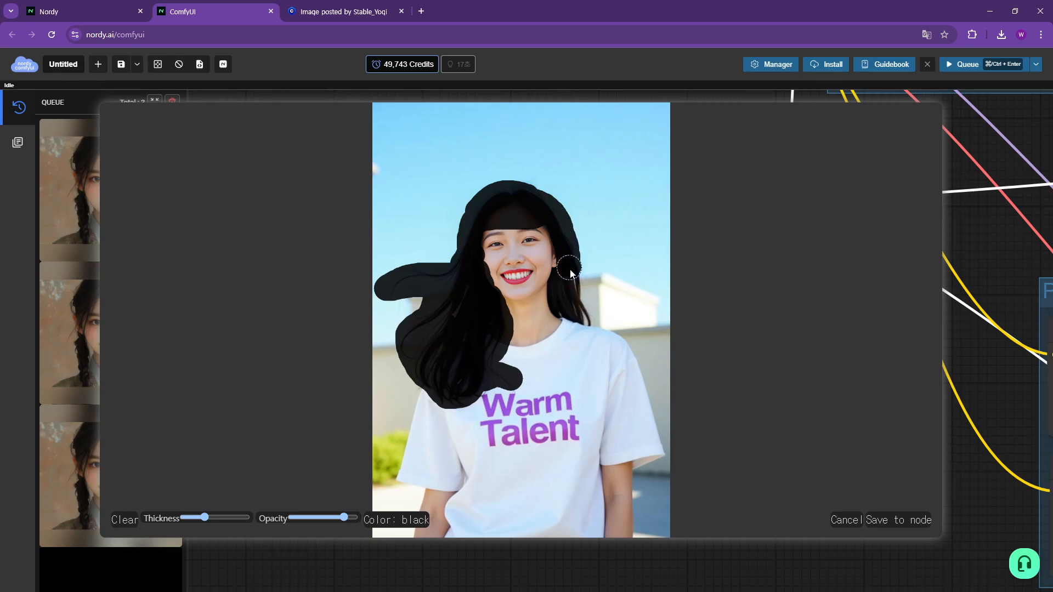
drag(571, 272, 585, 326)
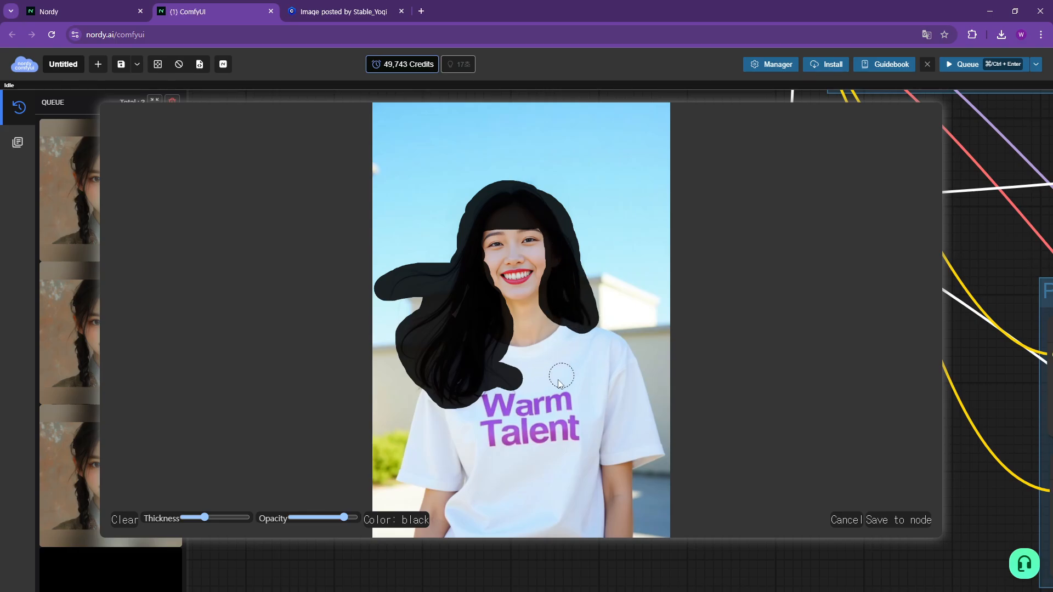
mouse_move(601, 332)
mouse_down()
mouse_move(623, 359)
mouse_move(567, 378)
mouse_up()
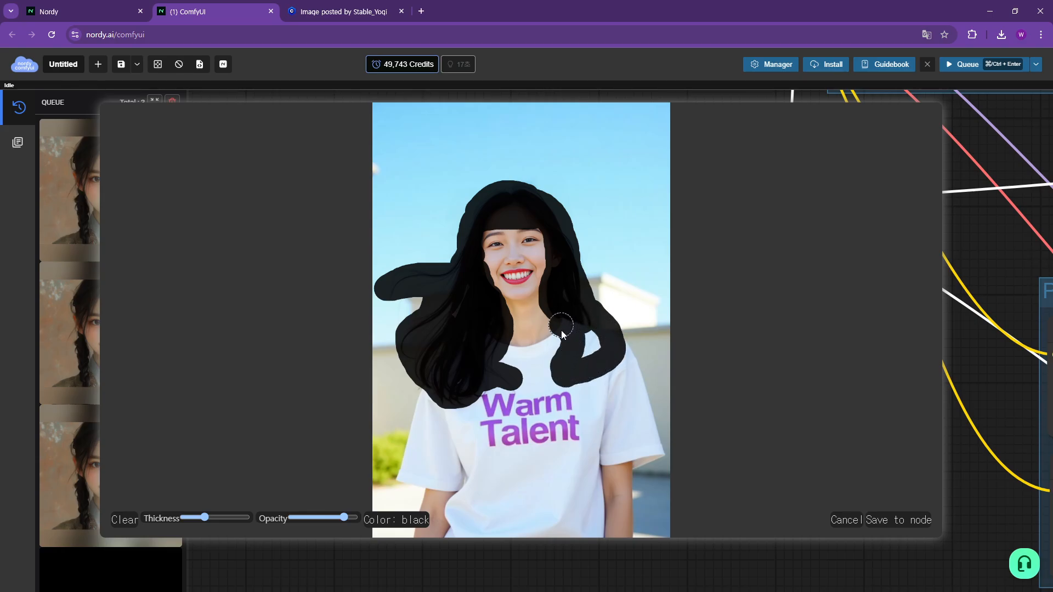
mouse_move(562, 333)
mouse_down()
mouse_move(556, 364)
mouse_move(590, 348)
mouse_up()
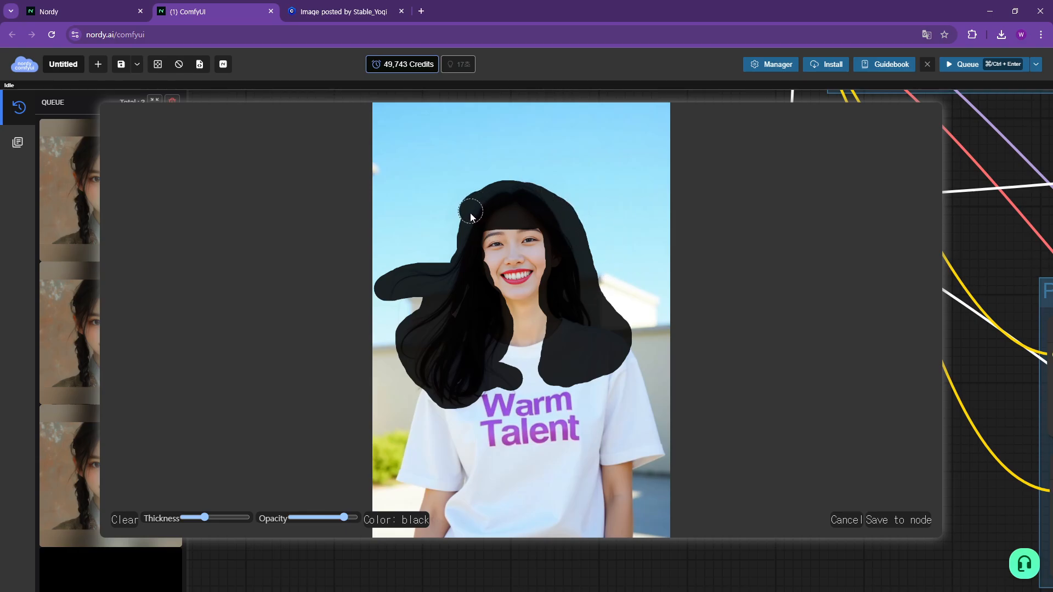
click(914, 520)
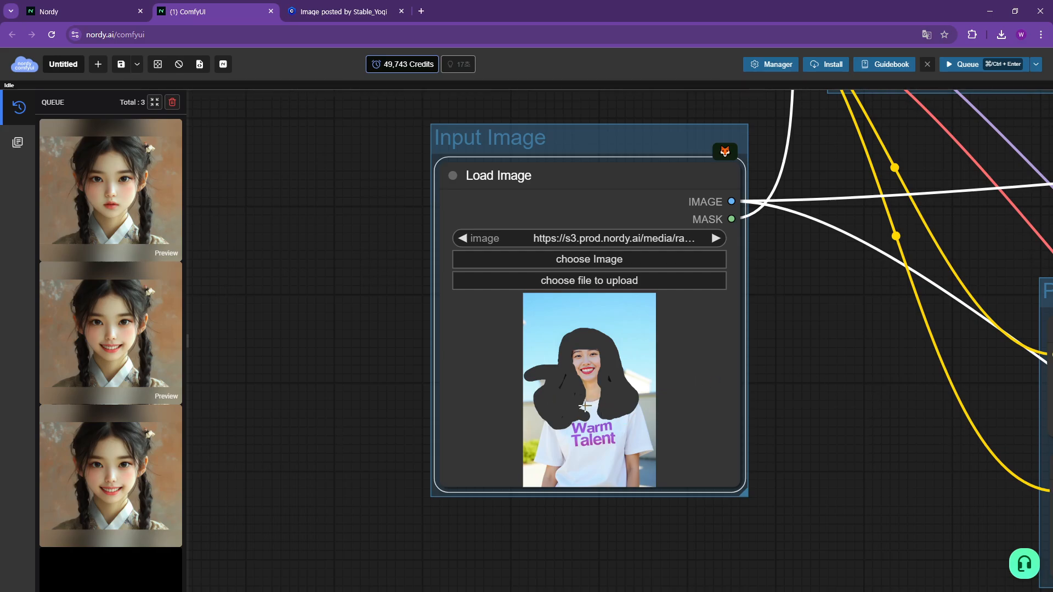
Fill the small unpainted gaps inside the hair mask and save the corrected mask to the node.
scroll(585, 406, up, 5)
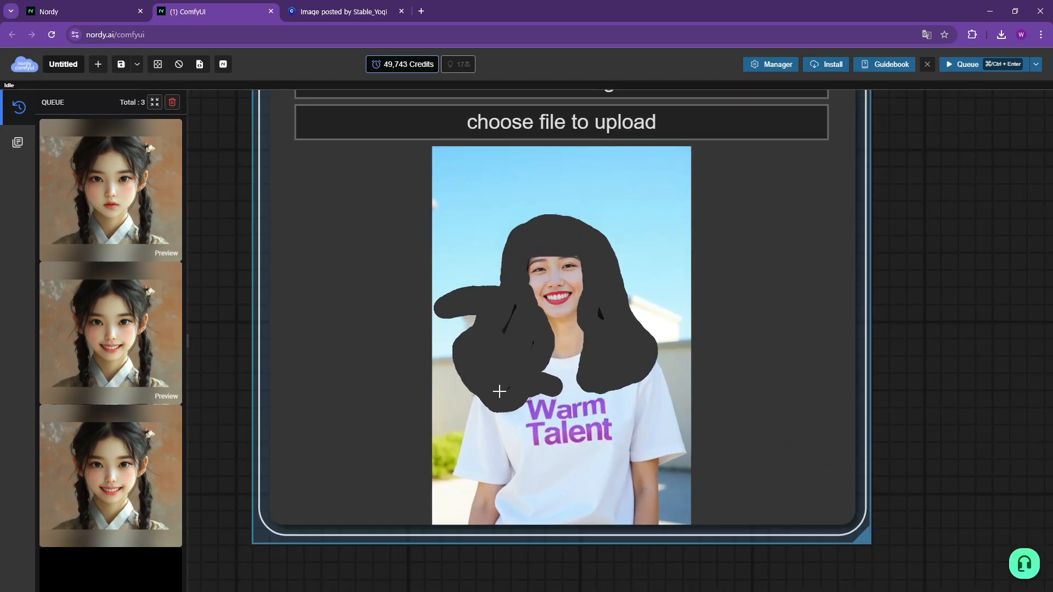
right_click(594, 341)
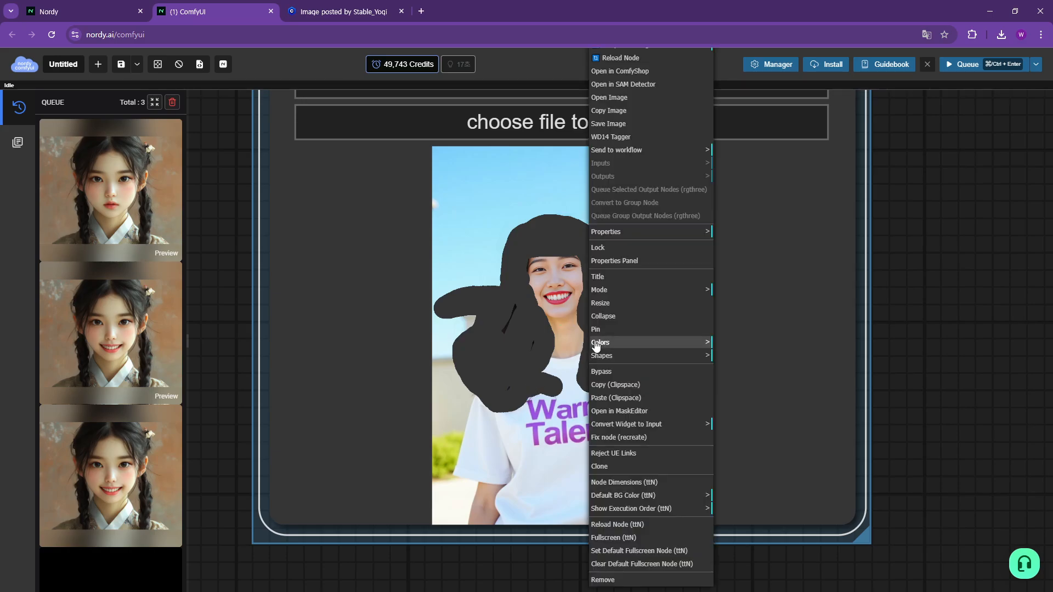
click(609, 407)
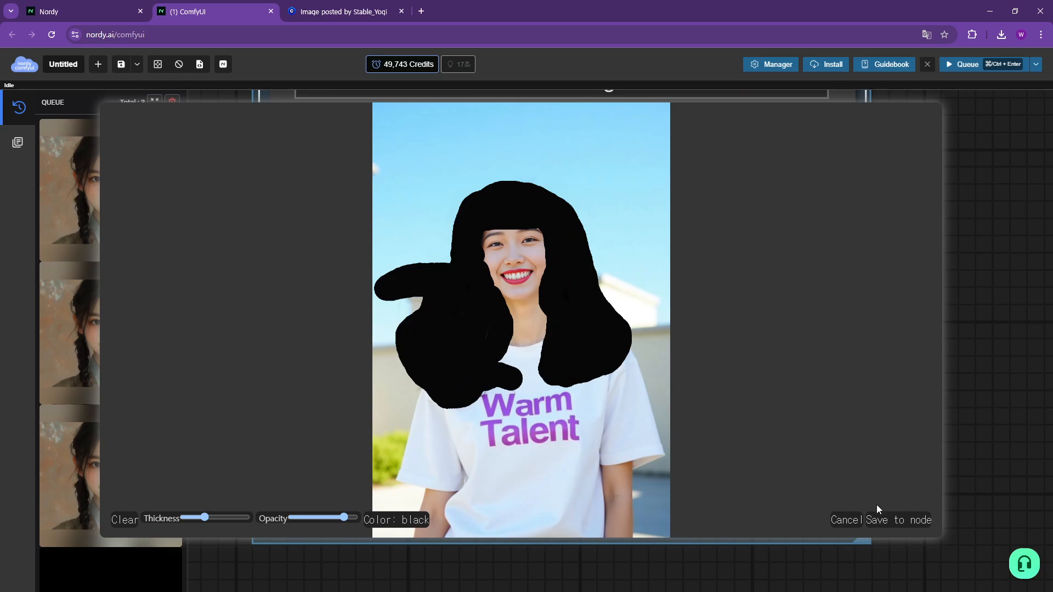
click(881, 518)
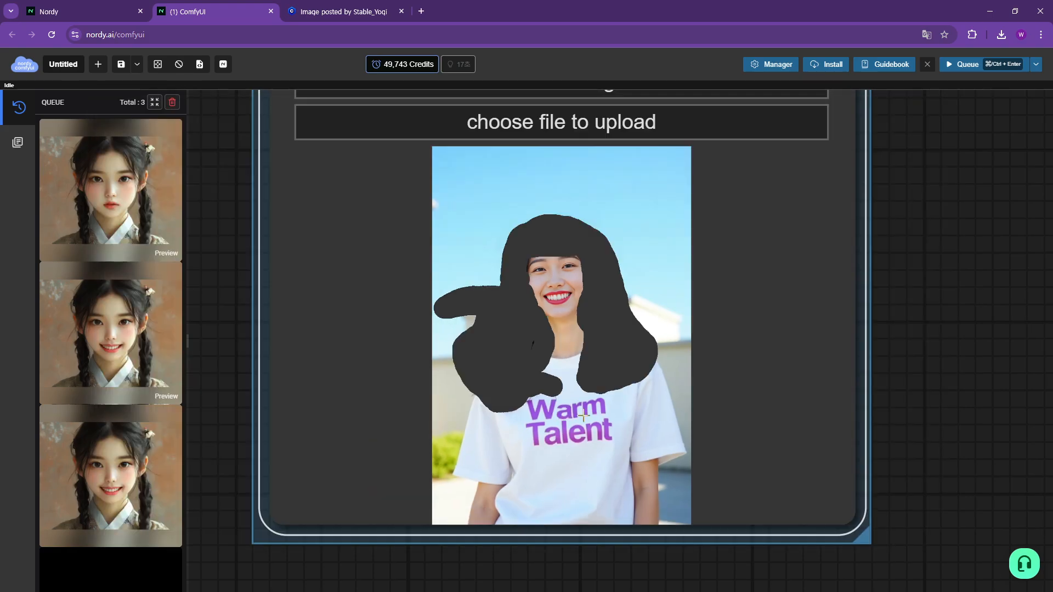
right_click(558, 374)
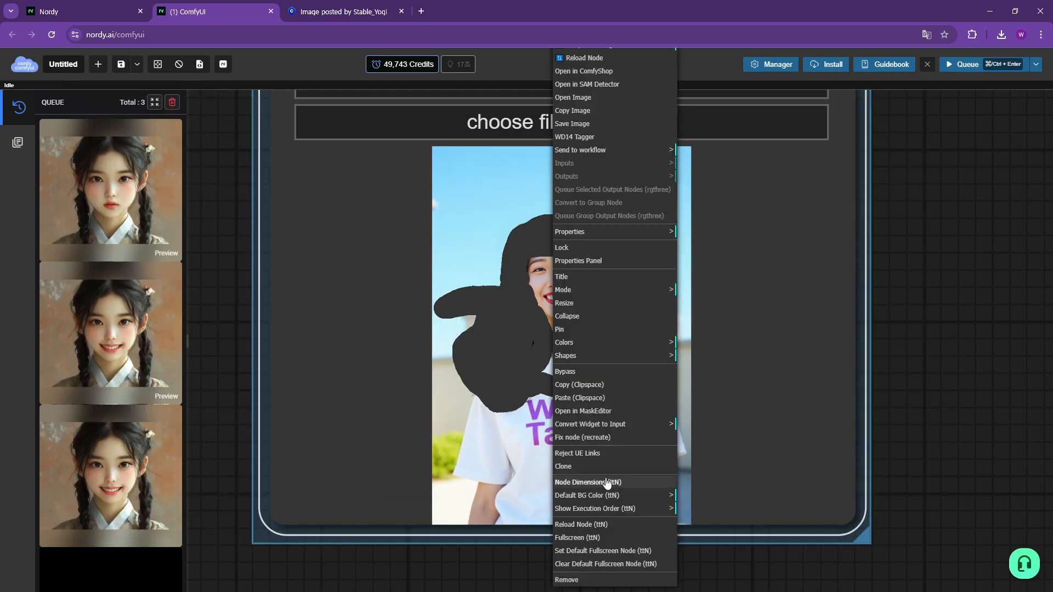
click(593, 412)
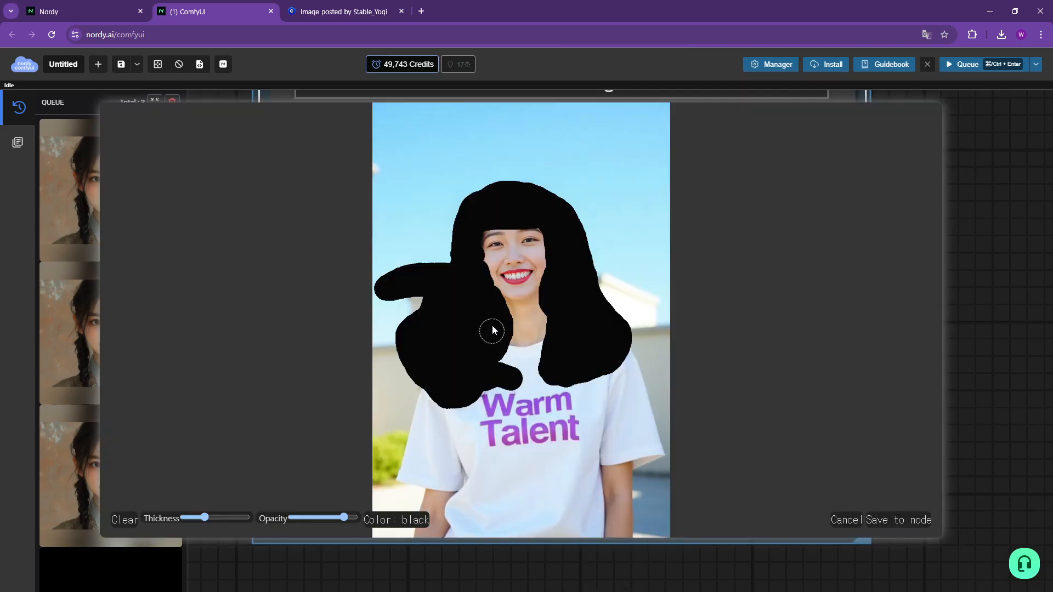
click(887, 521)
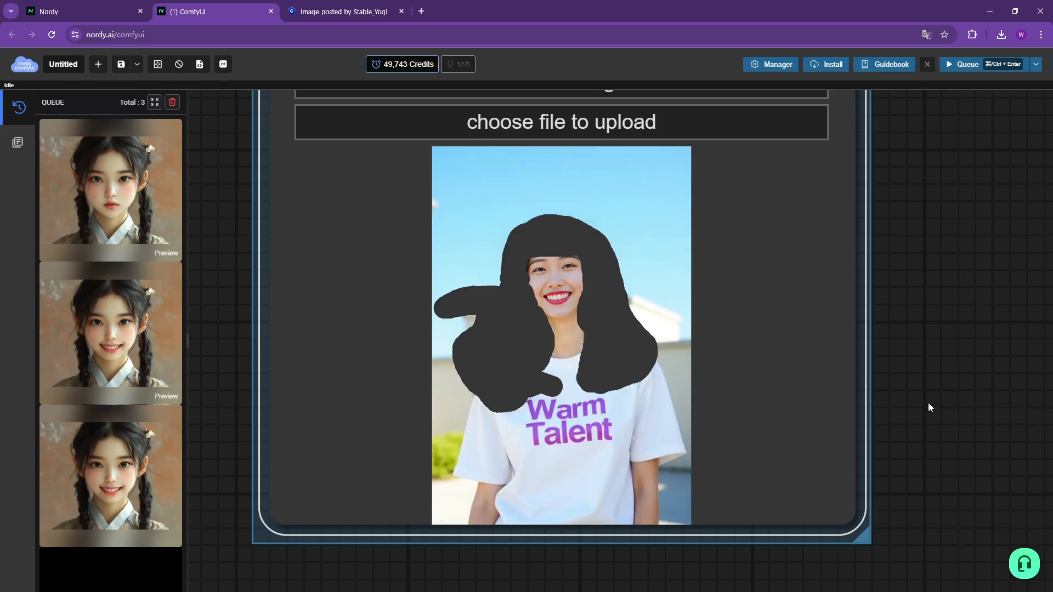
Set the Mask Blur amount to 200.
drag(904, 333, 765, 456)
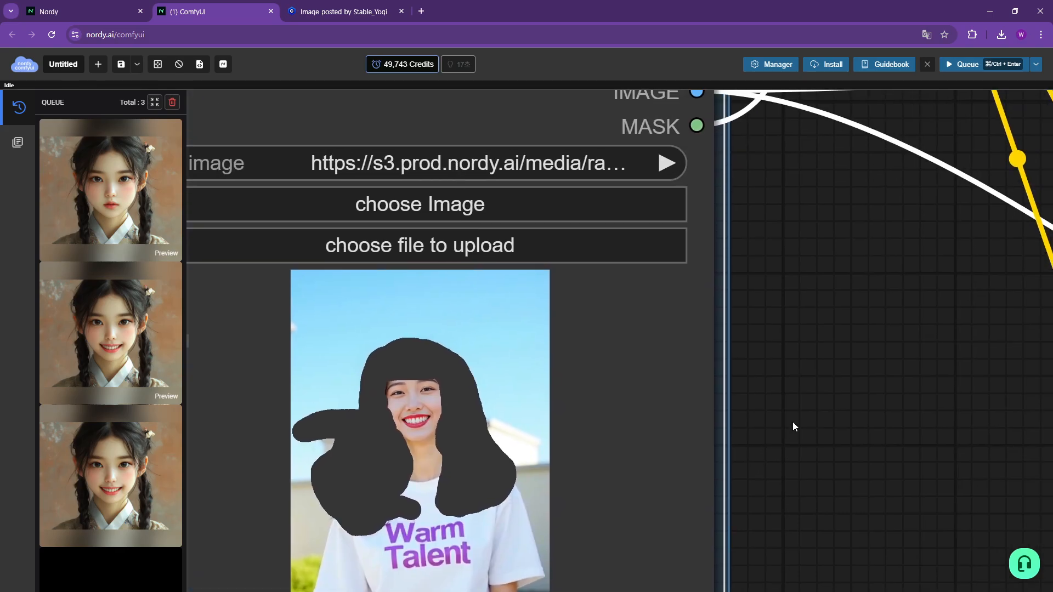
scroll(792, 423, down, 4)
scroll(859, 351, down, 3)
drag(975, 239, 808, 421)
drag(943, 250, 823, 423)
drag(959, 340, 920, 432)
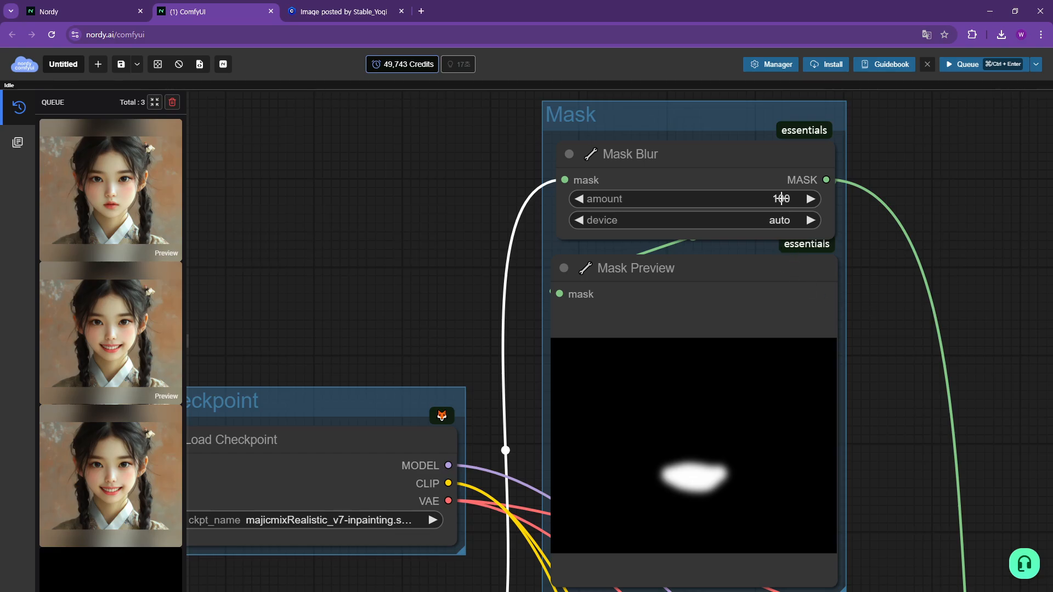
click(782, 199)
text(200)
key(Return)
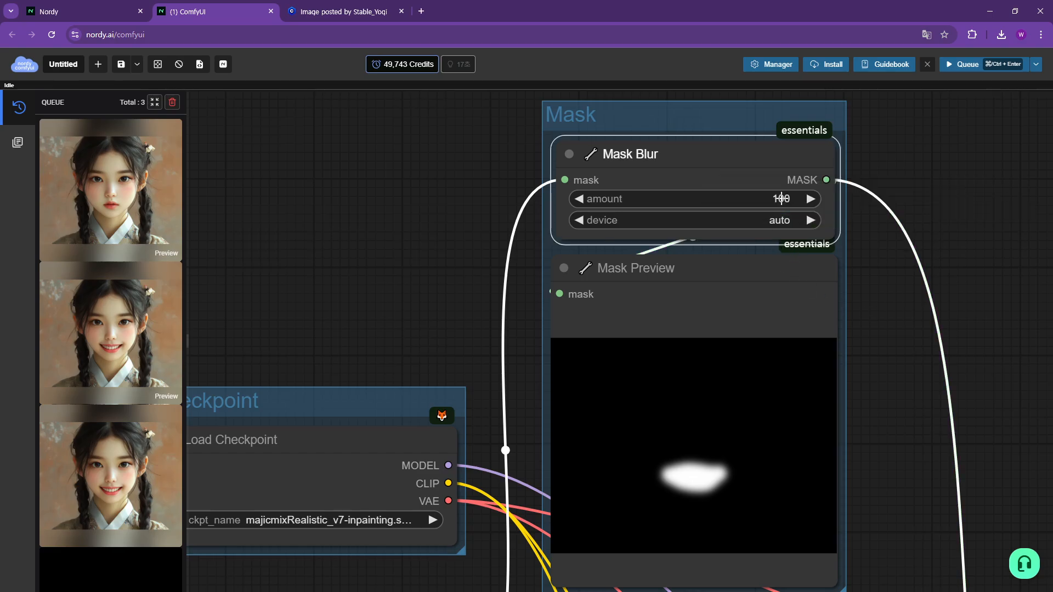
Replace "Brightly smiling lips" in the positive prompt with "blonde perm hair", keeping the quality tags.
drag(899, 472, 826, 388)
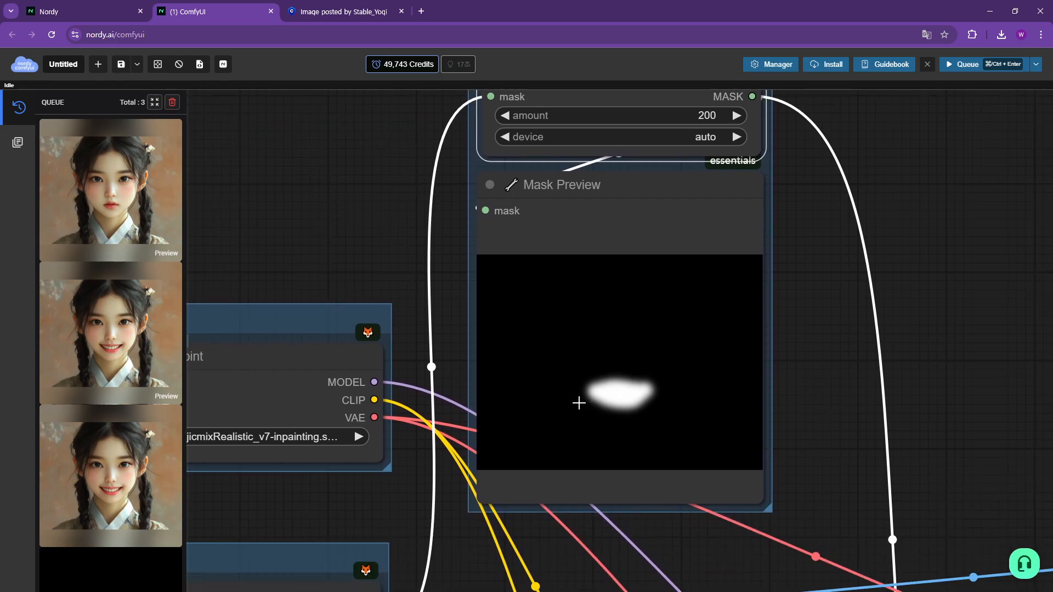
drag(705, 557, 670, 232)
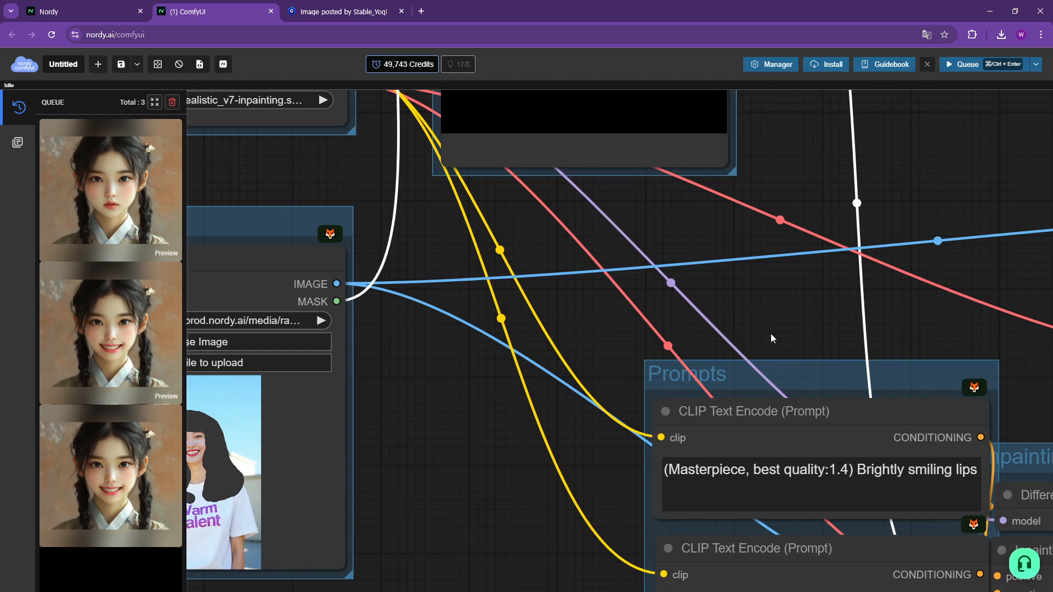
drag(771, 334, 613, 207)
drag(793, 193, 751, 153)
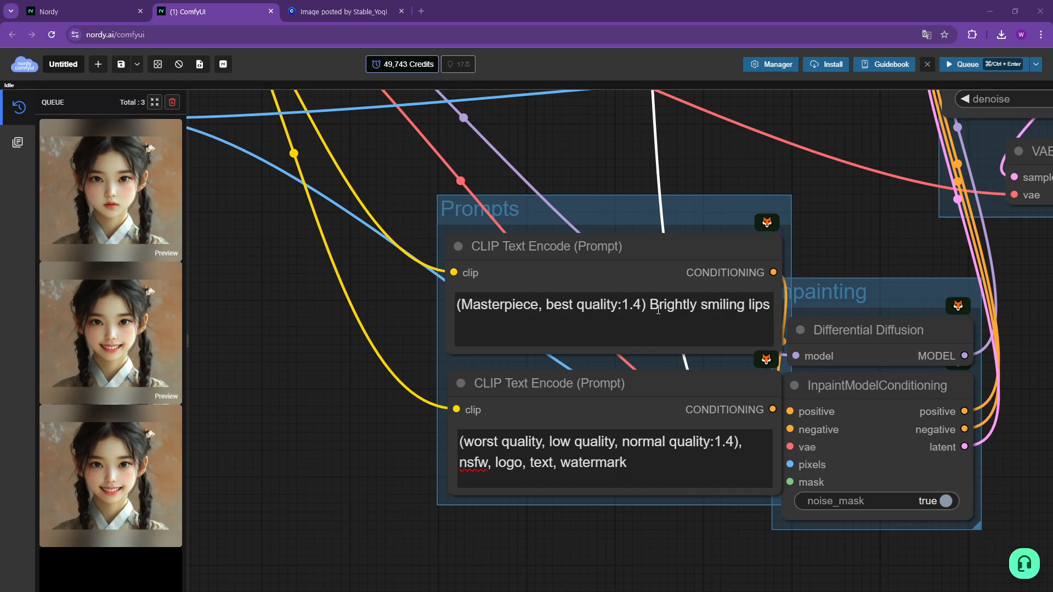
drag(649, 308, 771, 306)
text(blonde perm hair)
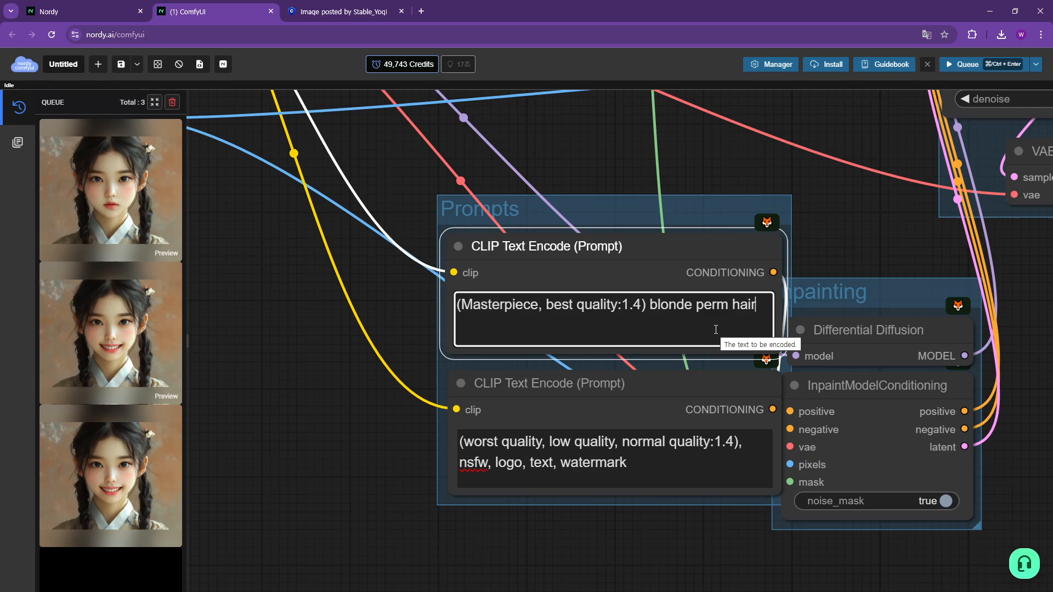
Move the Prompts group away from the Inpainting group so that the two do not overlap.
drag(607, 207, 489, 211)
drag(735, 337, 847, 338)
drag(763, 385, 880, 390)
Open the second sample image of the majicMIX realistic v7 inpainting model on Civitai and check its steps, sampler and guidance metadata.
drag(839, 209, 661, 467)
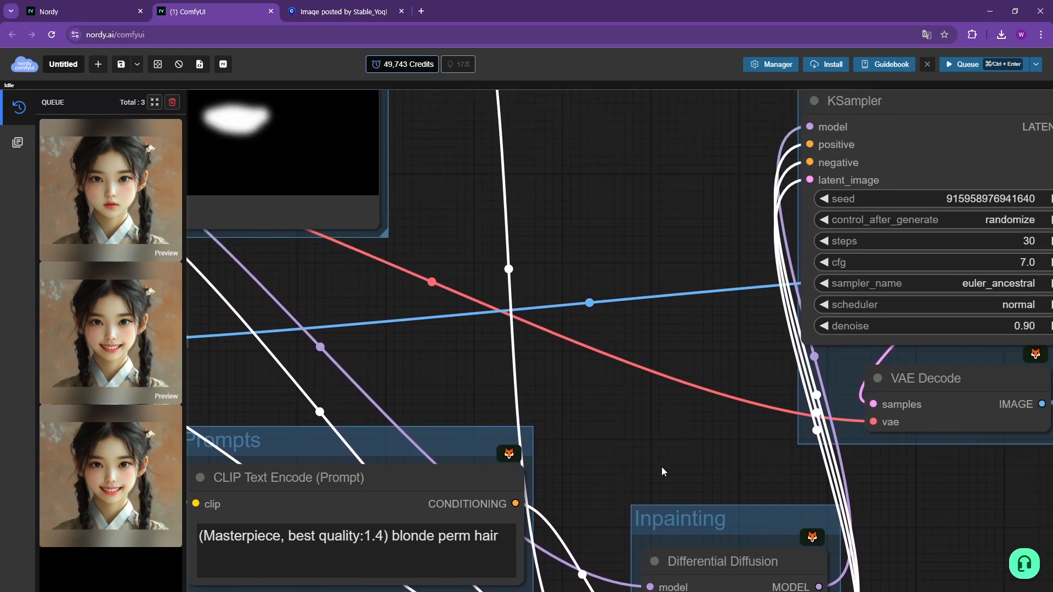
drag(715, 236, 579, 303)
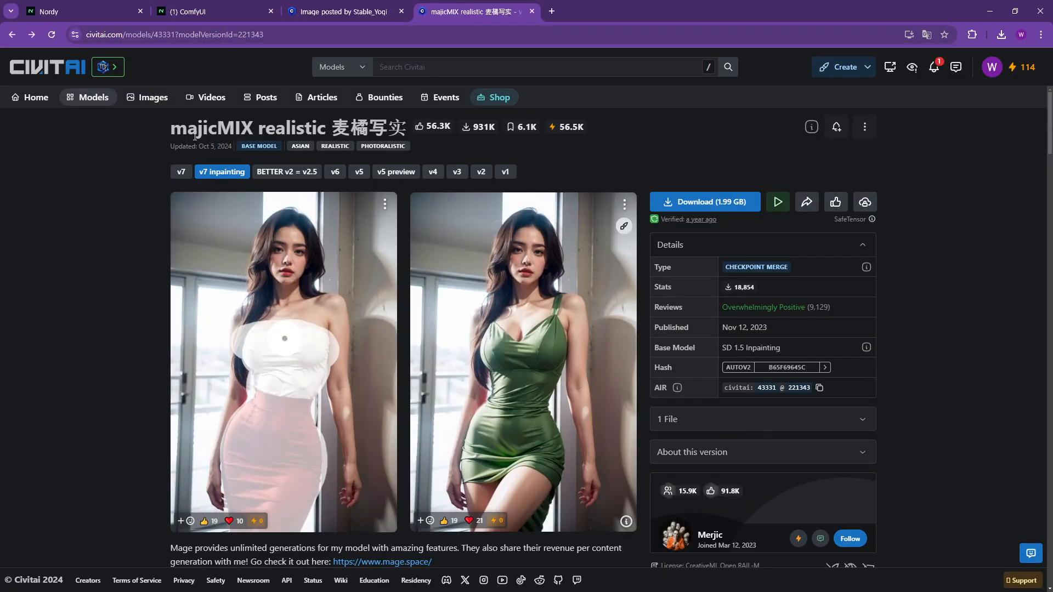
double_click(188, 124)
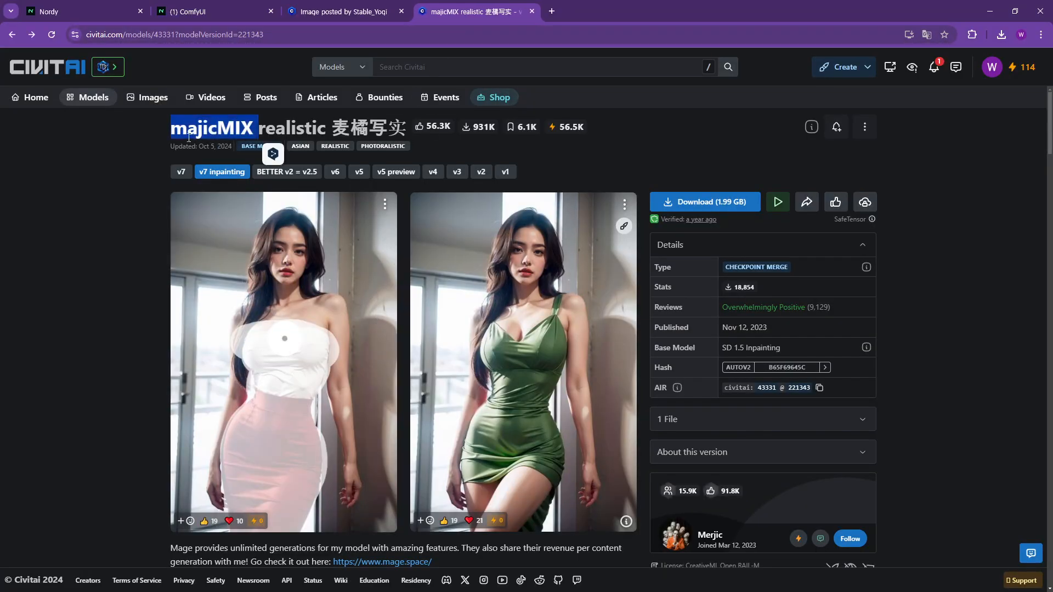
click(370, 339)
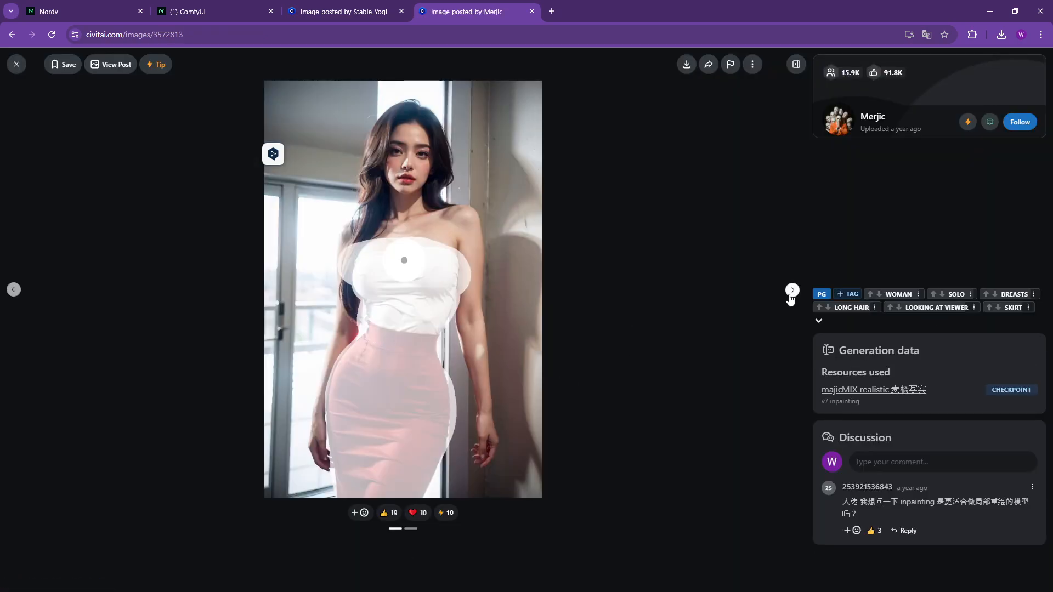
click(792, 289)
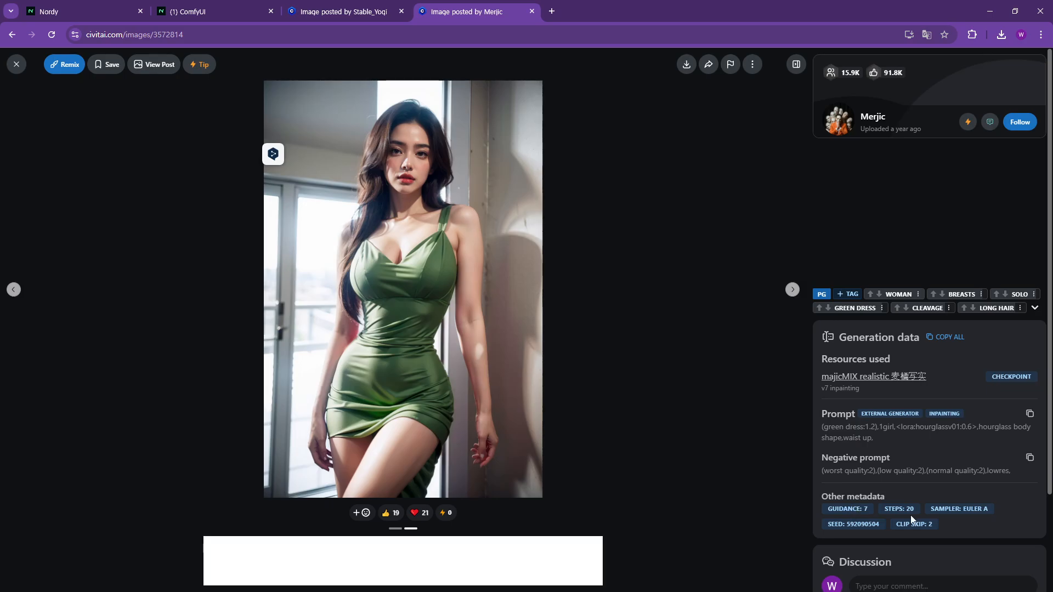
double_click(911, 509)
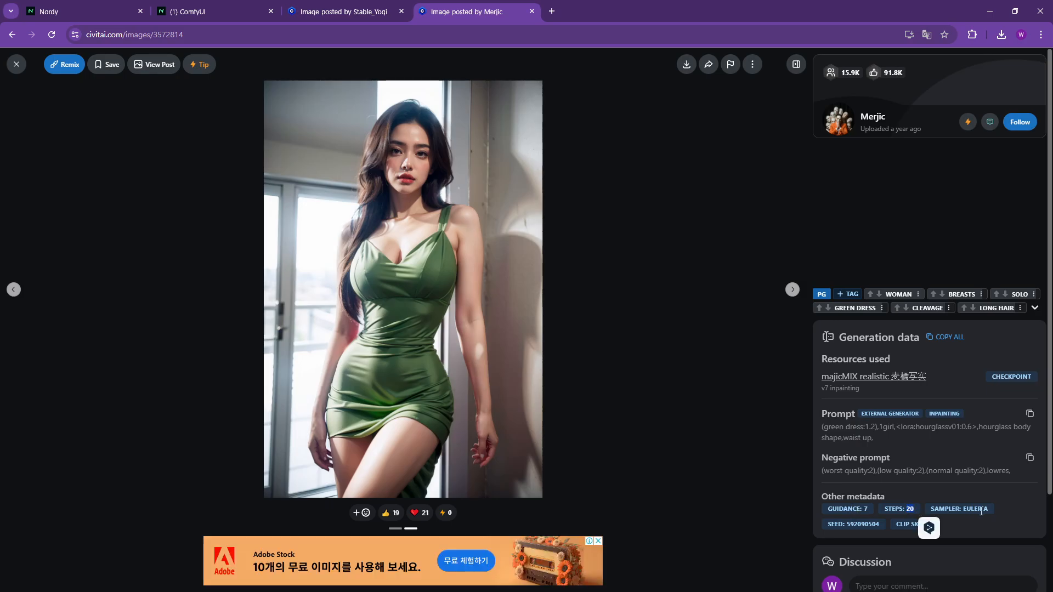
click(901, 527)
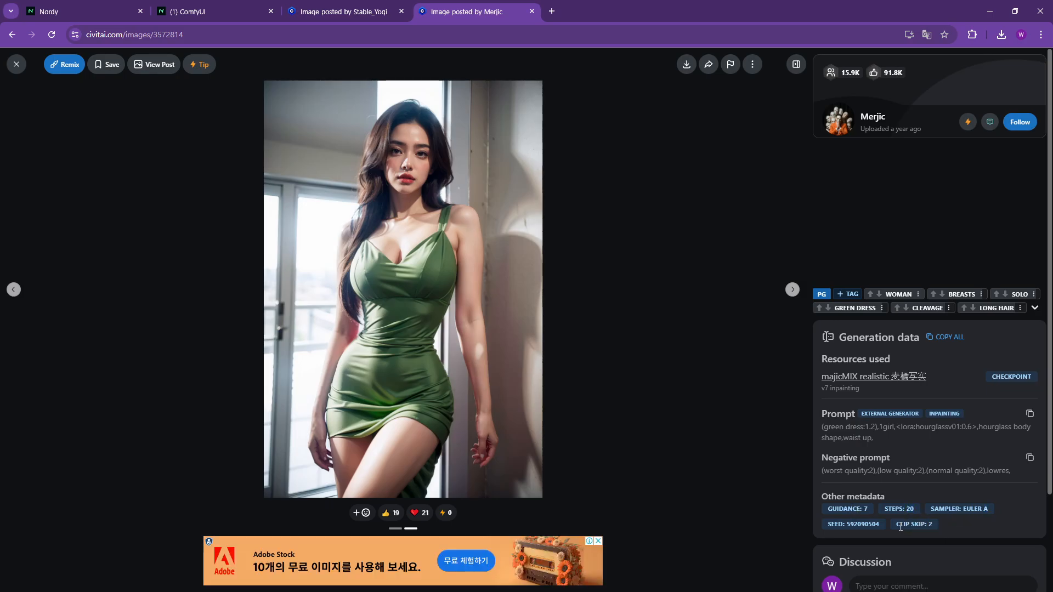
Switch back to ComfyUI and queue the workflow to generate the portrait with blonde perm hair.
click(990, 11)
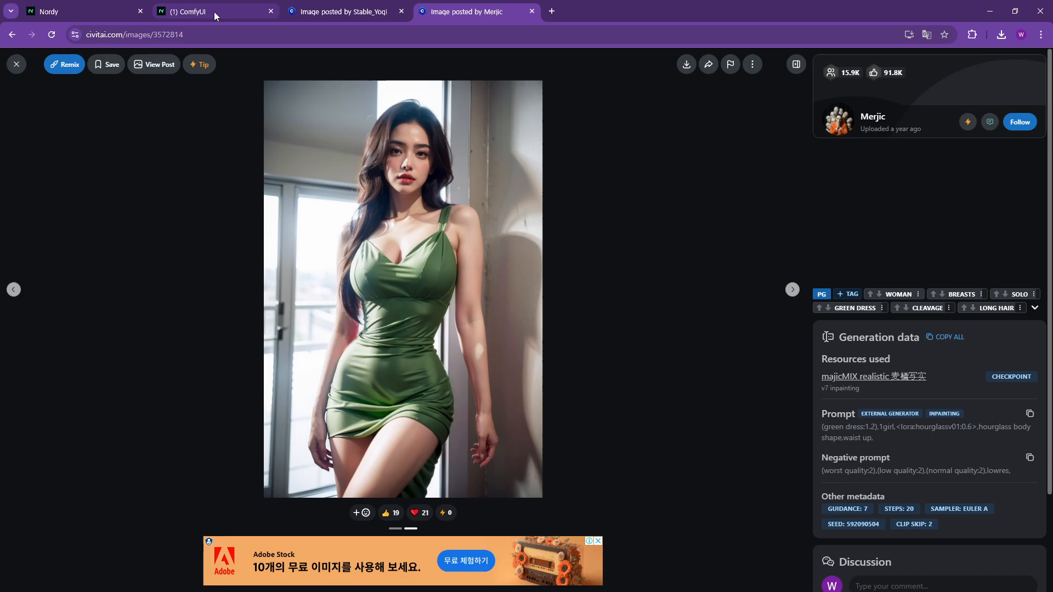
click(219, 11)
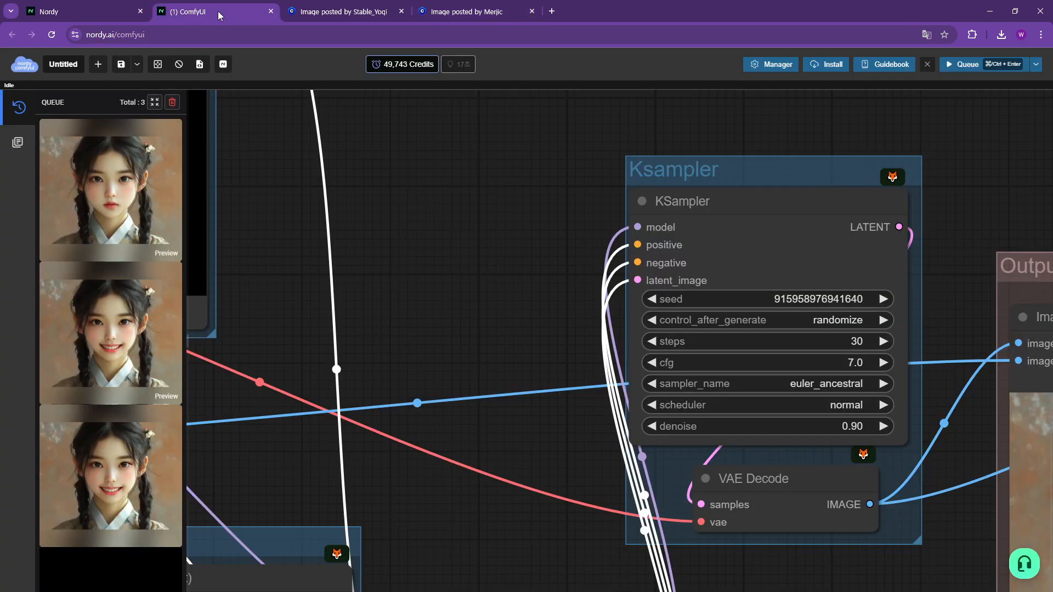
drag(504, 335, 411, 252)
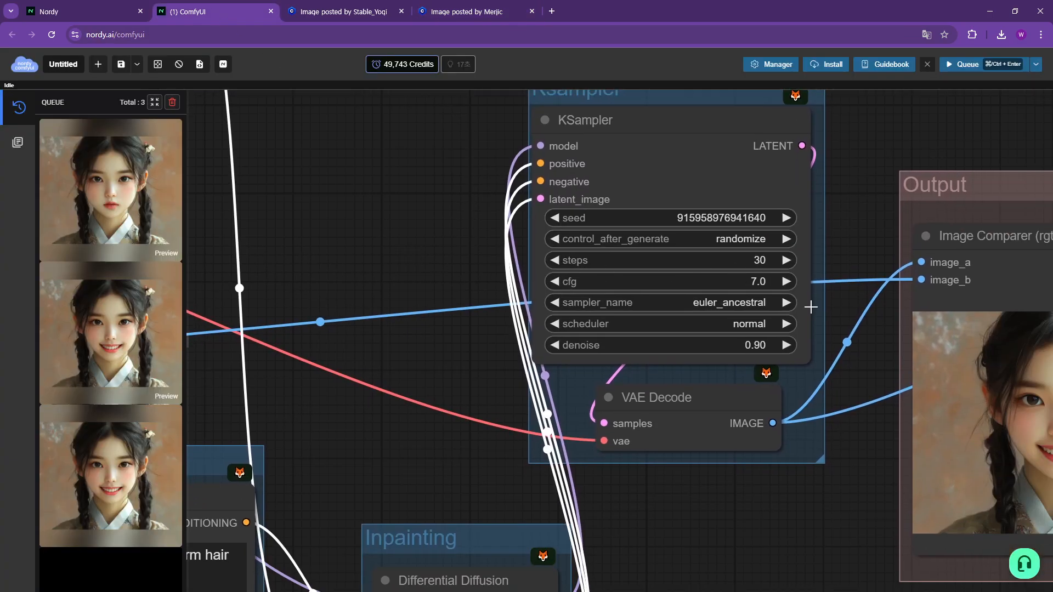
drag(877, 367, 646, 386)
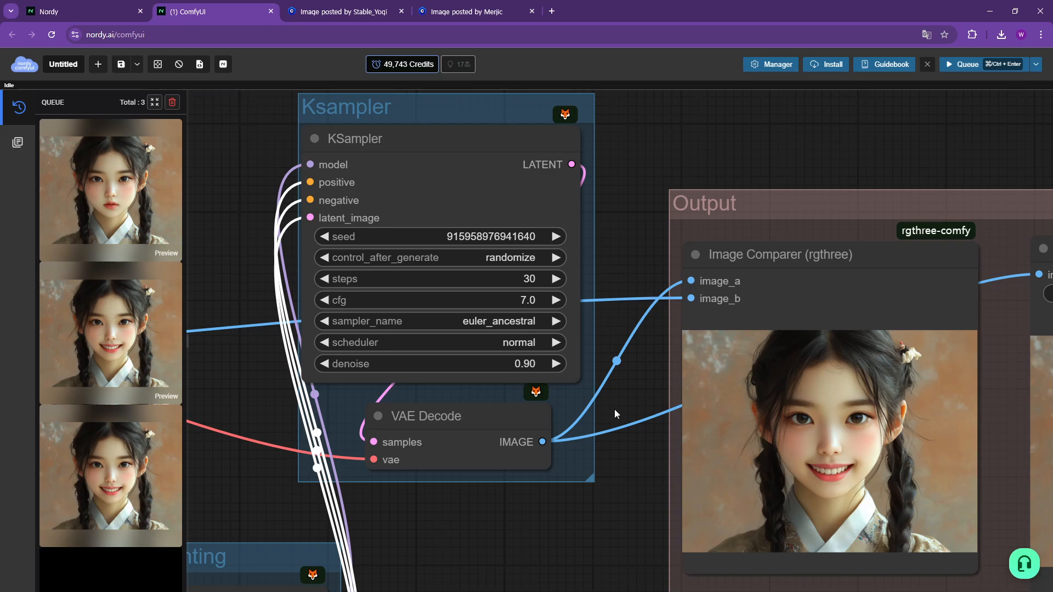
drag(614, 409, 620, 374)
scroll(652, 373, down, 3)
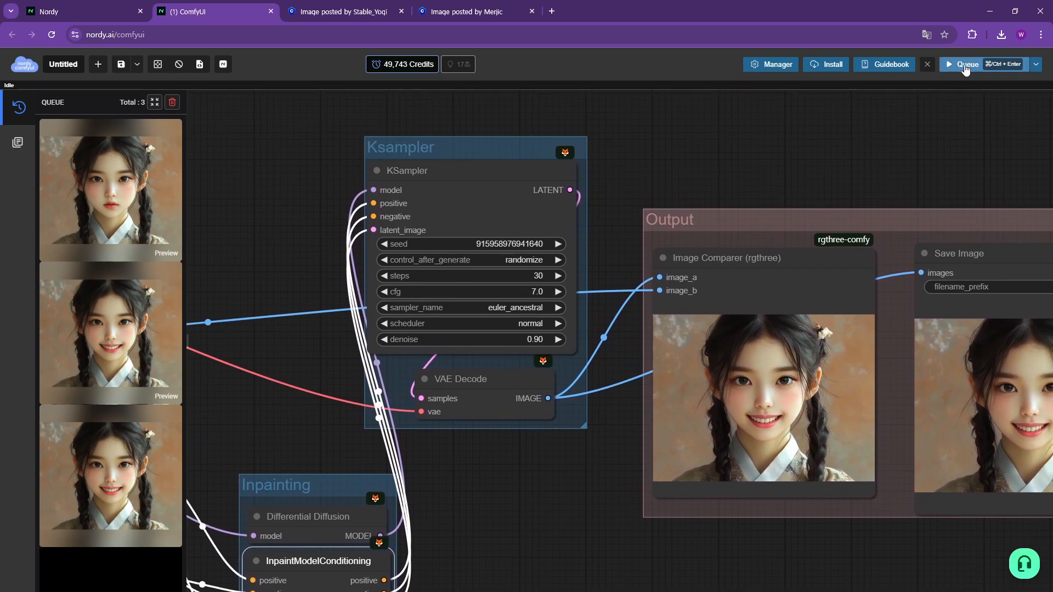
click(966, 66)
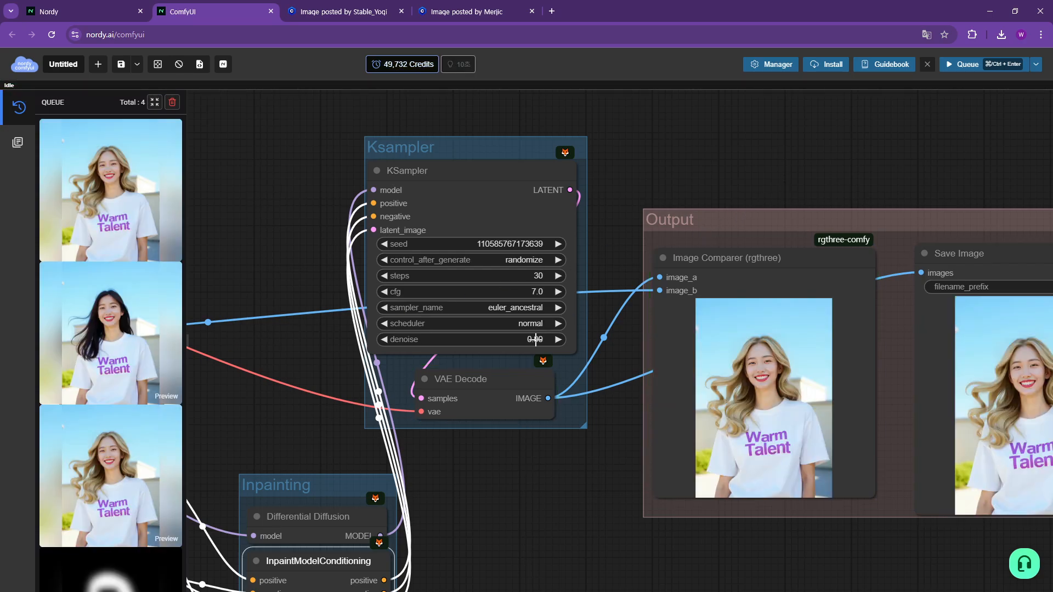
Compare the generated blonde hair with the original portrait in the Image Comparer, including the area around the shirt lettering.
drag(754, 163, 743, 105)
scroll(614, 311, up, 7)
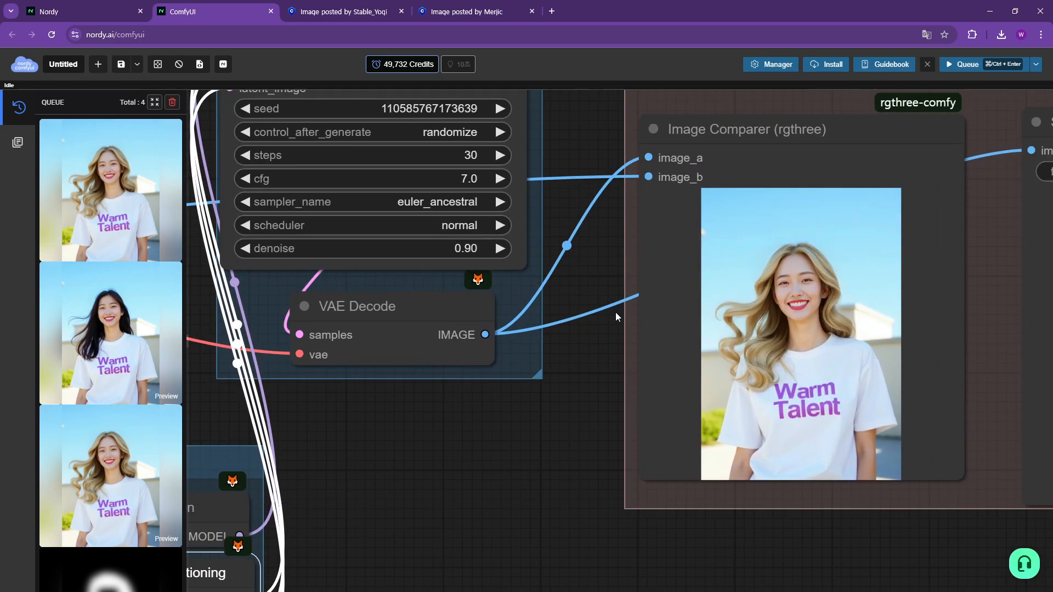
drag(590, 363, 484, 373)
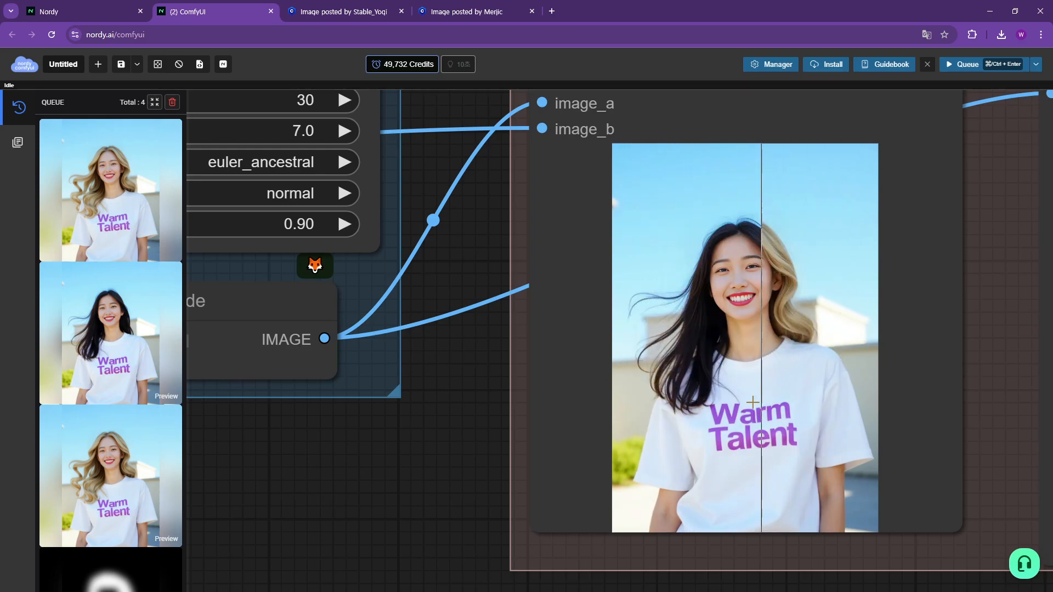
scroll(669, 399, up, 8)
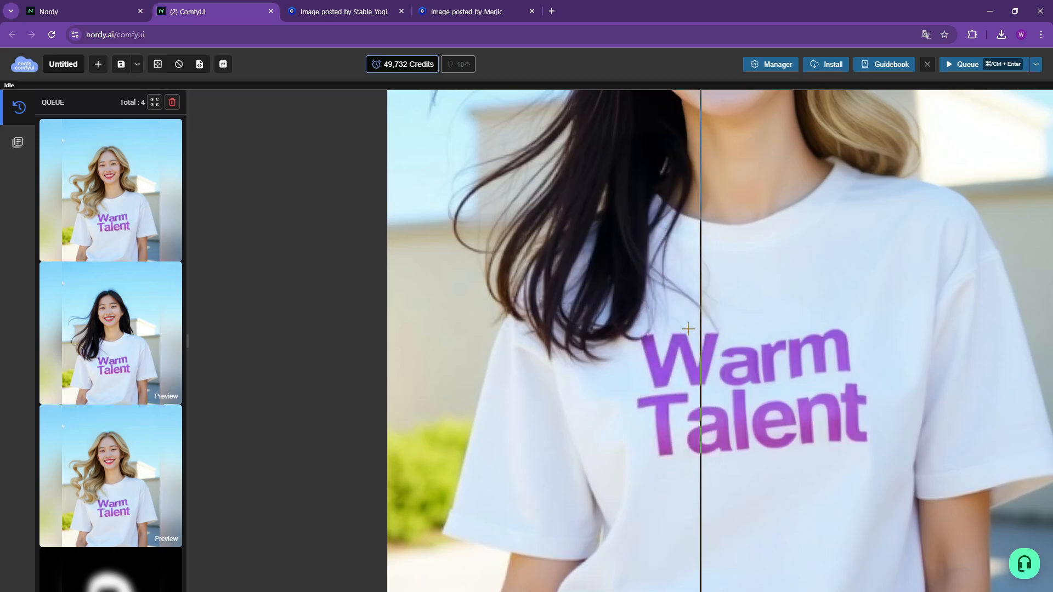
Set the Mask Blur amount to 50 and queue the workflow again.
scroll(508, 373, down, 11)
drag(264, 323, 834, 460)
scroll(329, 300, down, 7)
drag(378, 244, 831, 381)
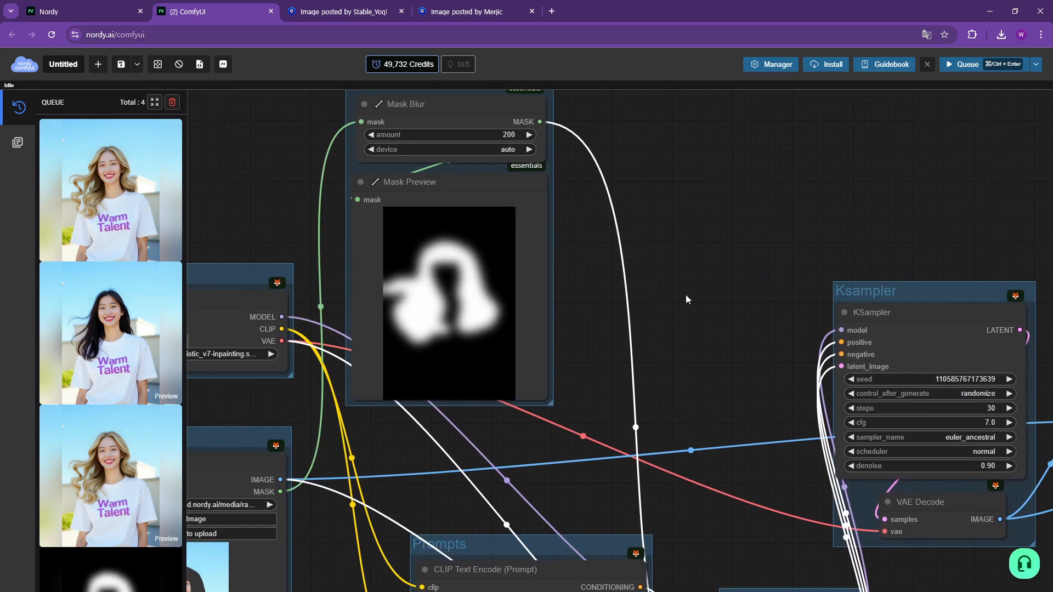
drag(685, 294, 720, 348)
click(541, 189)
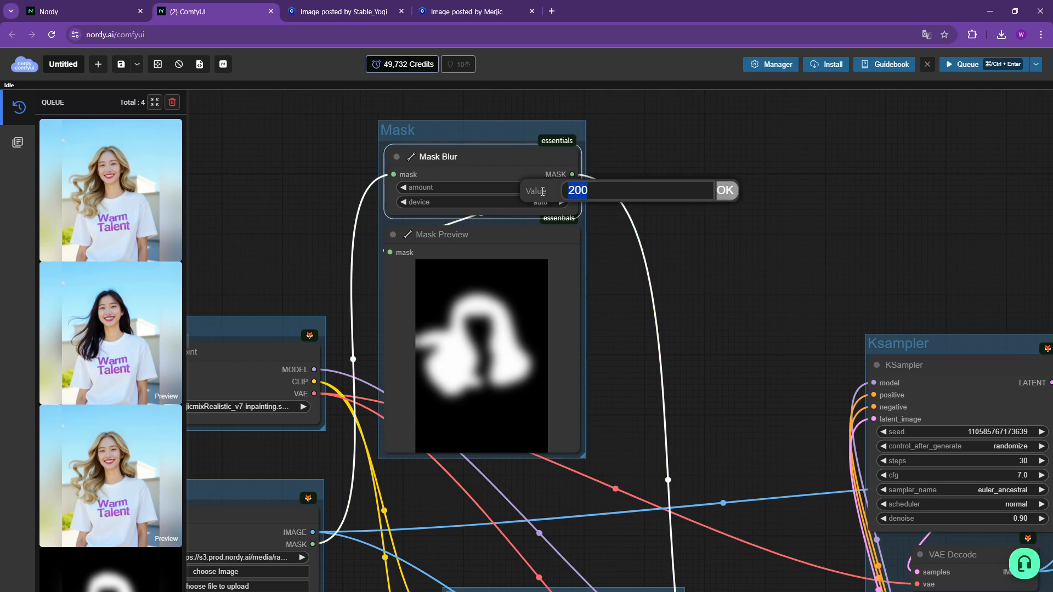
text(50)
key(Return)
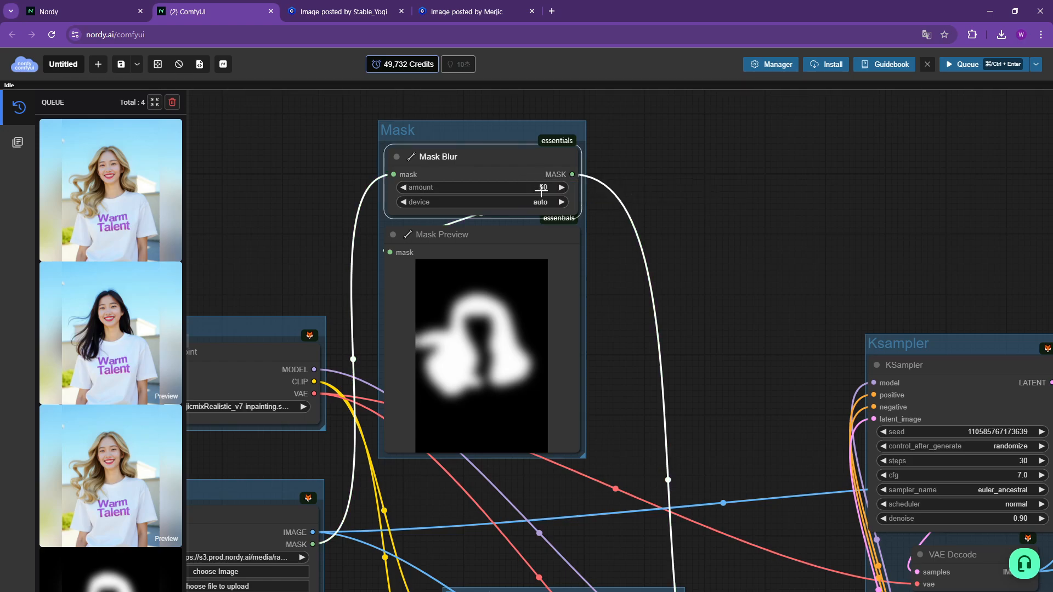
click(950, 66)
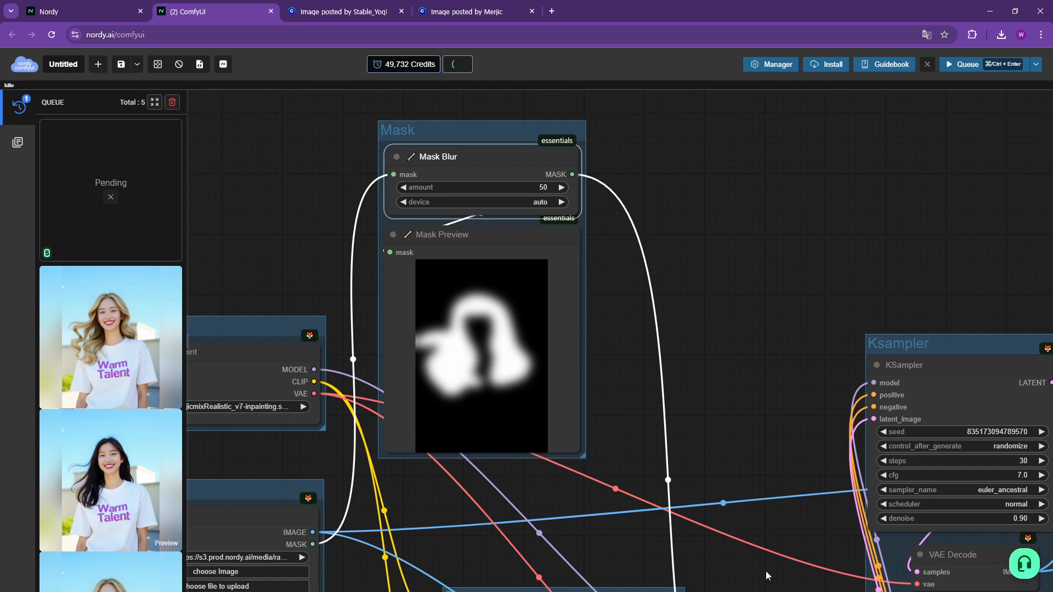
Inspect the hair mask on the loaded portrait, especially its edge near the shirt lettering.
scroll(766, 571, down, 10)
scroll(713, 438, left, 5)
scroll(548, 430, up, 12)
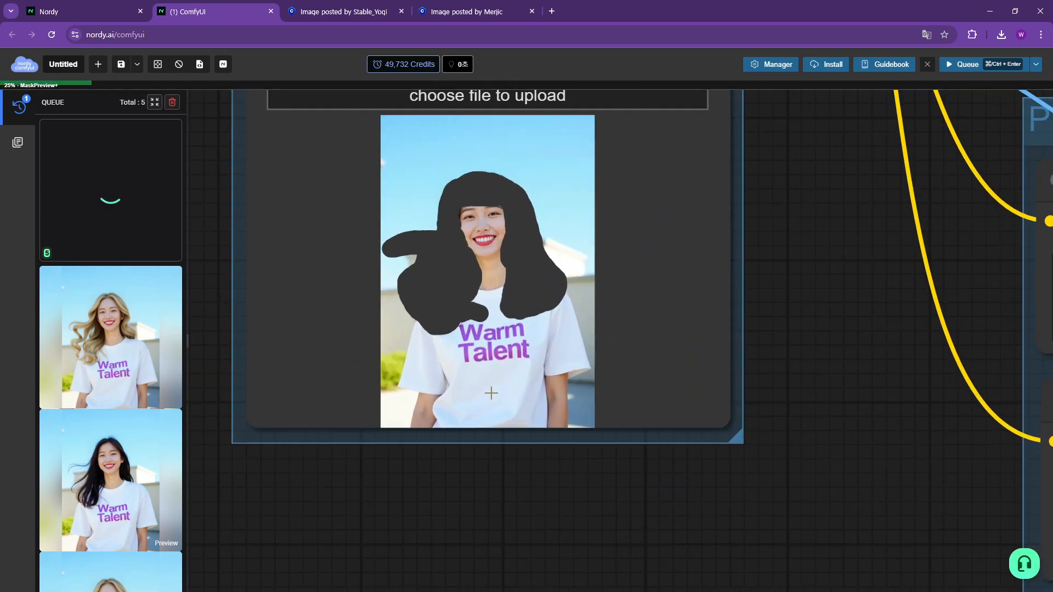
scroll(461, 303, up, 5)
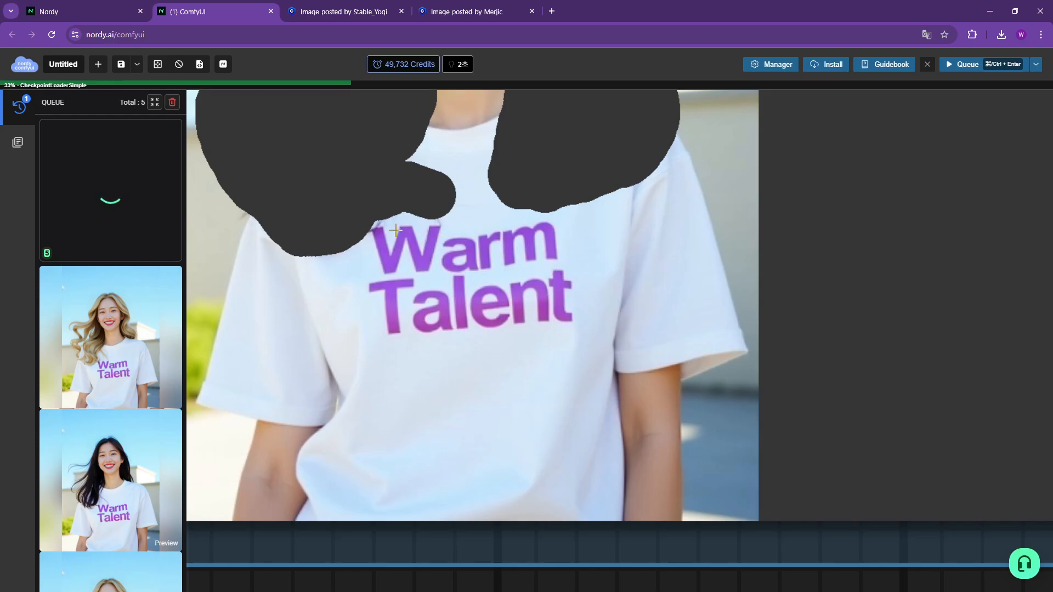
scroll(666, 395, down, 15)
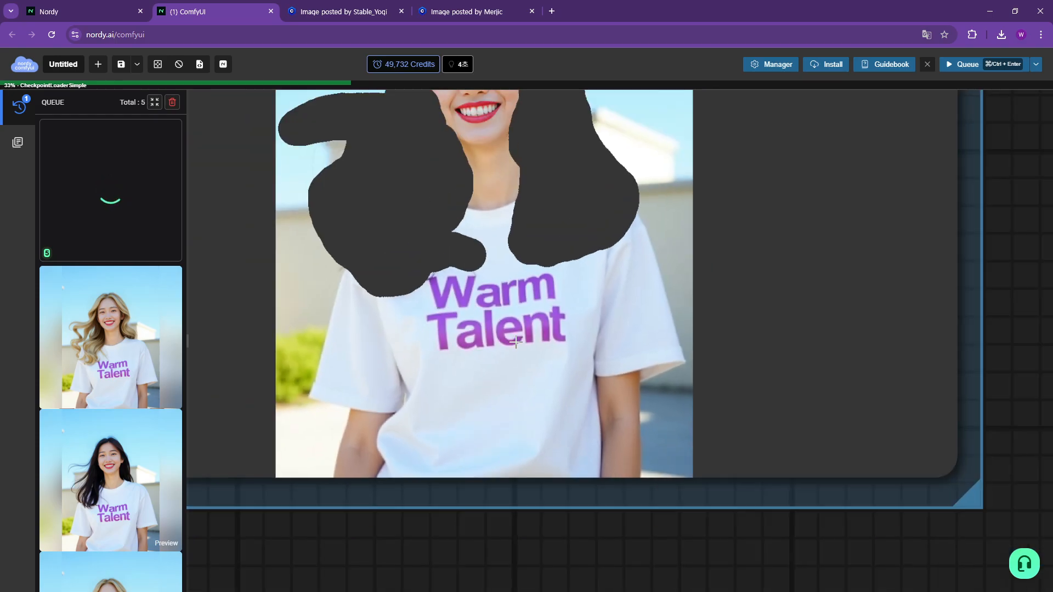
Examine the new result in the Image Comparer against the original, checking the hair, face and shirt lettering.
drag(858, 431, 265, 367)
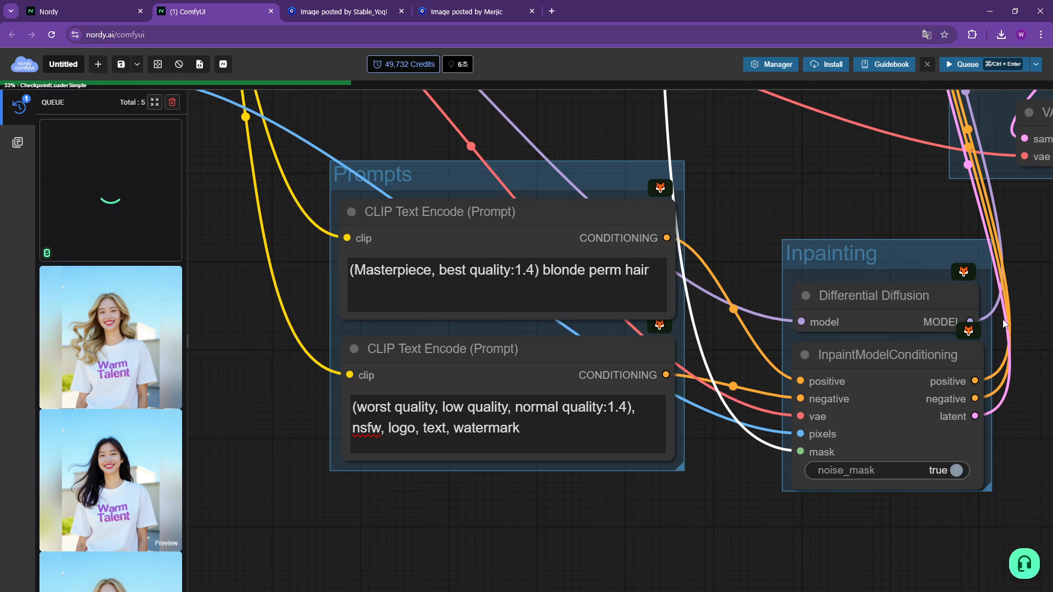
drag(1004, 320, 365, 378)
drag(547, 358, 508, 495)
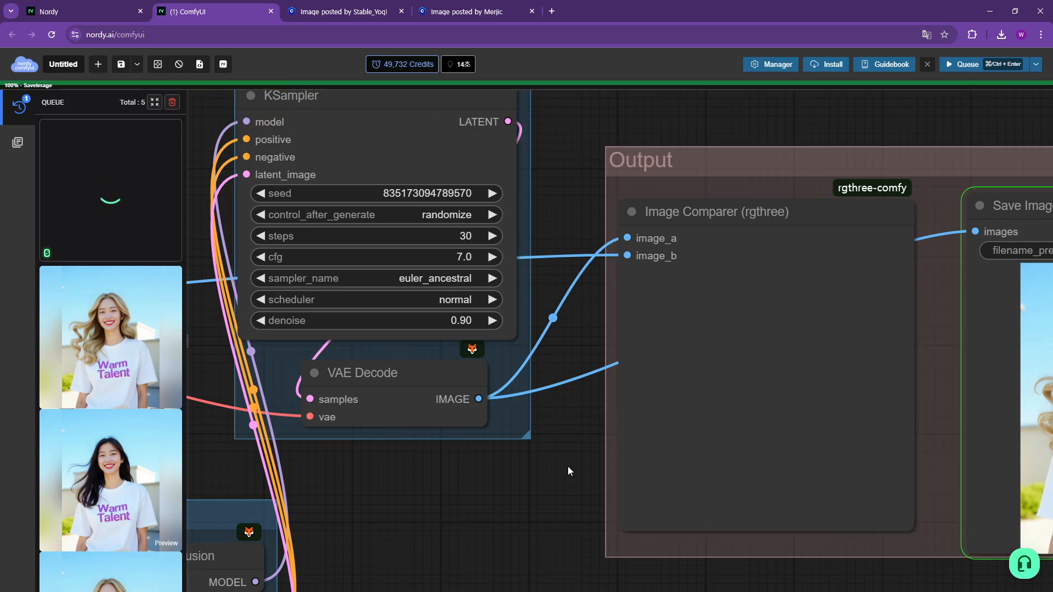
scroll(742, 472, up, 10)
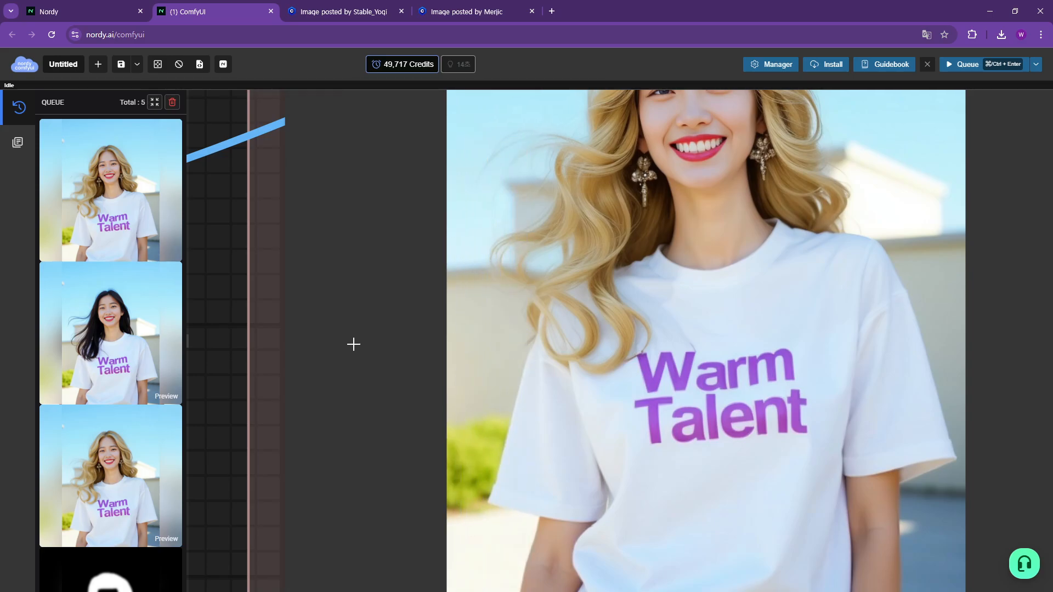
drag(235, 357, 224, 461)
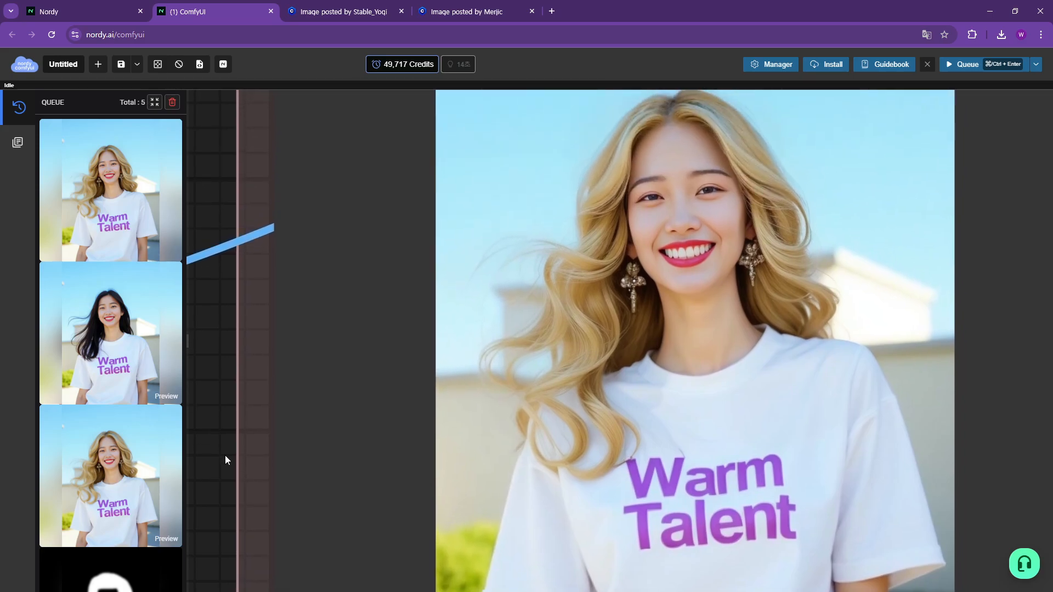
scroll(227, 459, down, 1)
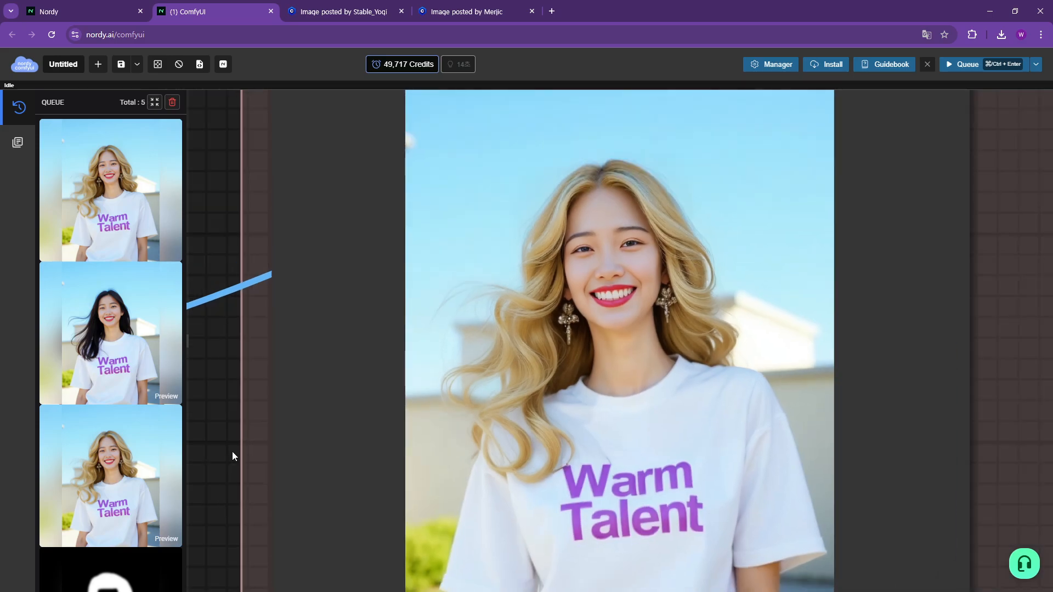
scroll(236, 449, down, 3)
drag(228, 446, 298, 429)
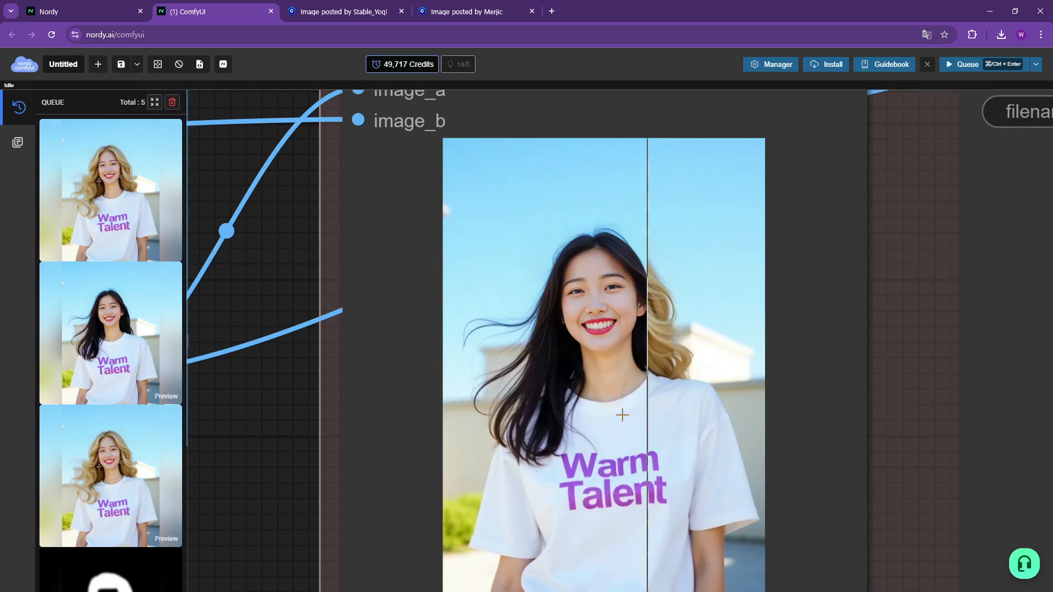
scroll(271, 429, down, 5)
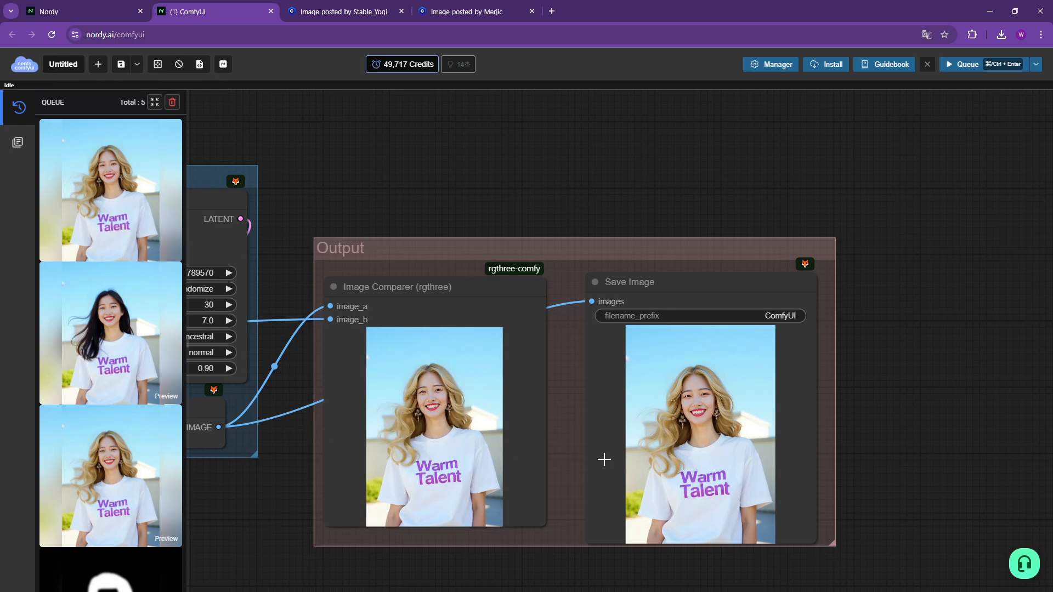
Enlarge the previous blonde result from the queue for comparison, and save the latest image from the Save Image node.
scroll(96, 488, down, 3)
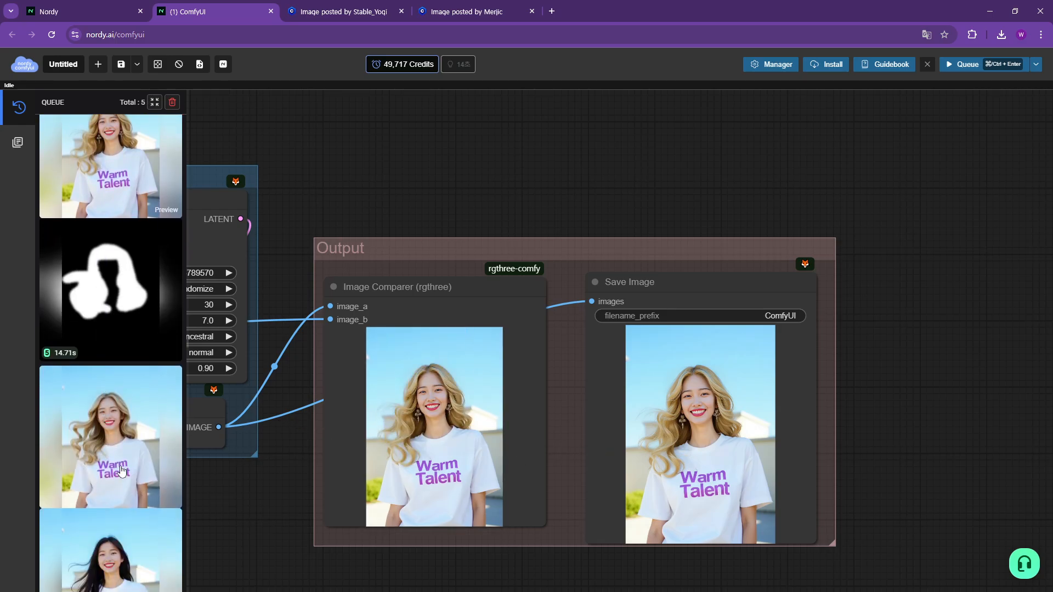
click(122, 471)
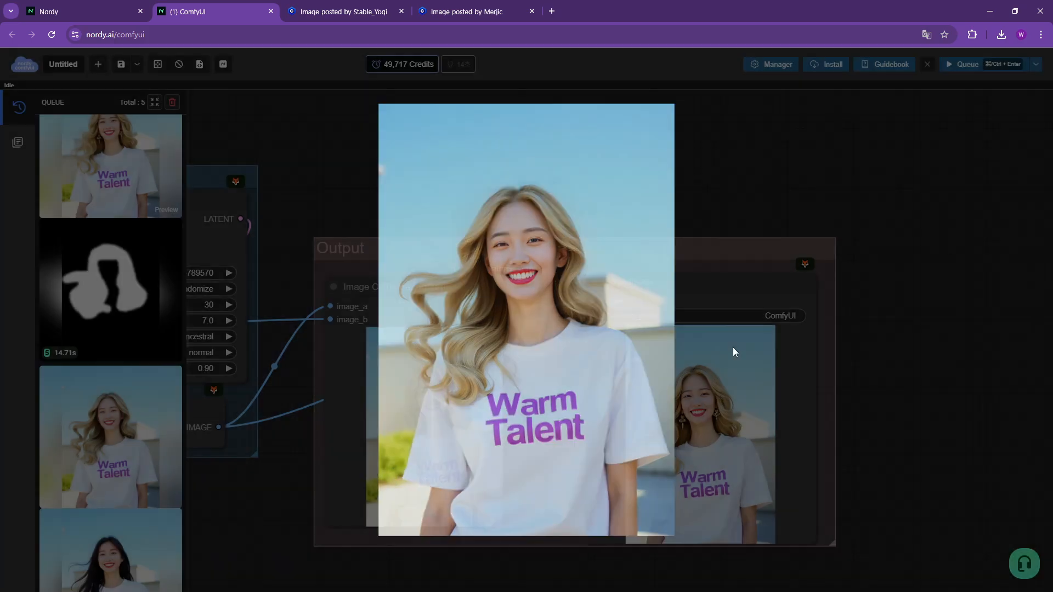
click(733, 347)
right_click(708, 351)
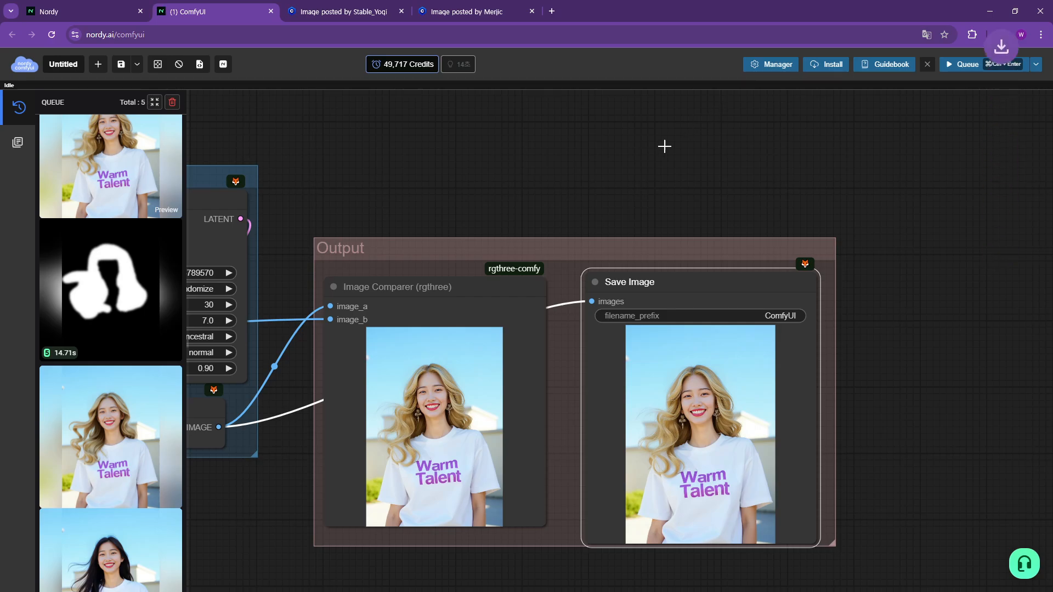
Change the Load Checkpoint model to dreamshaper_8Inpainting.safetensors.
drag(483, 181, 768, 165)
drag(543, 231, 966, 196)
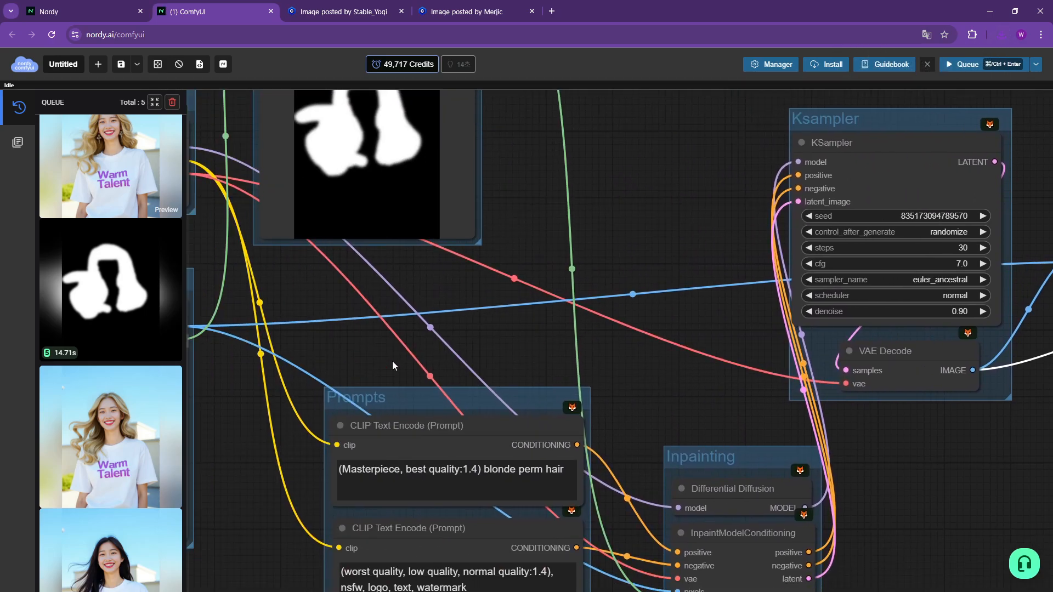
scroll(393, 361, down, 5)
drag(341, 392, 668, 393)
scroll(668, 343, up, 5)
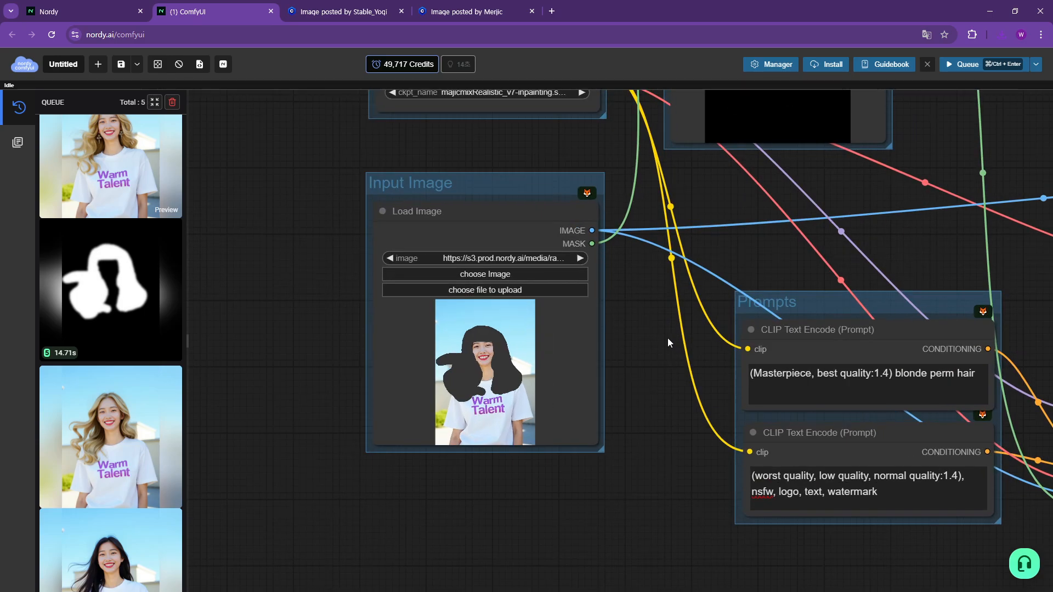
drag(668, 343, 734, 481)
click(519, 234)
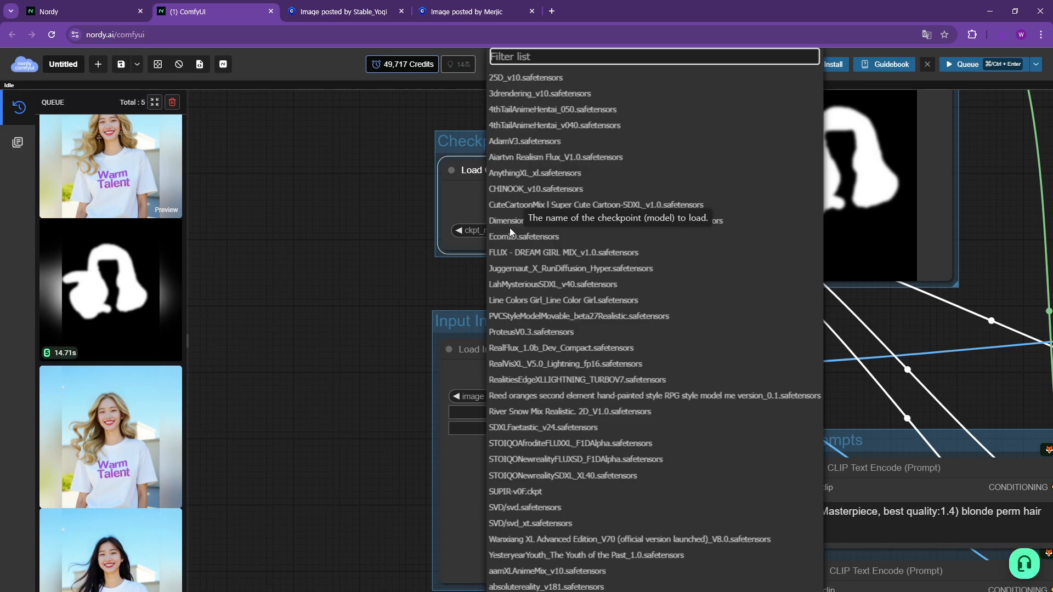
text(inpa)
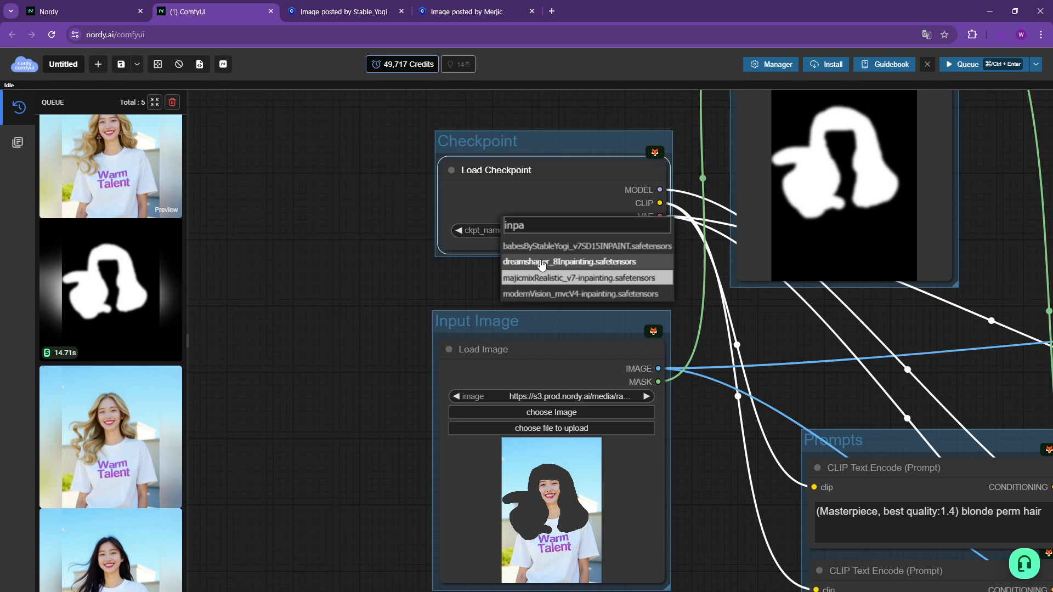
click(565, 262)
Upload the saved blonde-hair portrait as the new input in the Load Image node.
scroll(706, 400, down, 2)
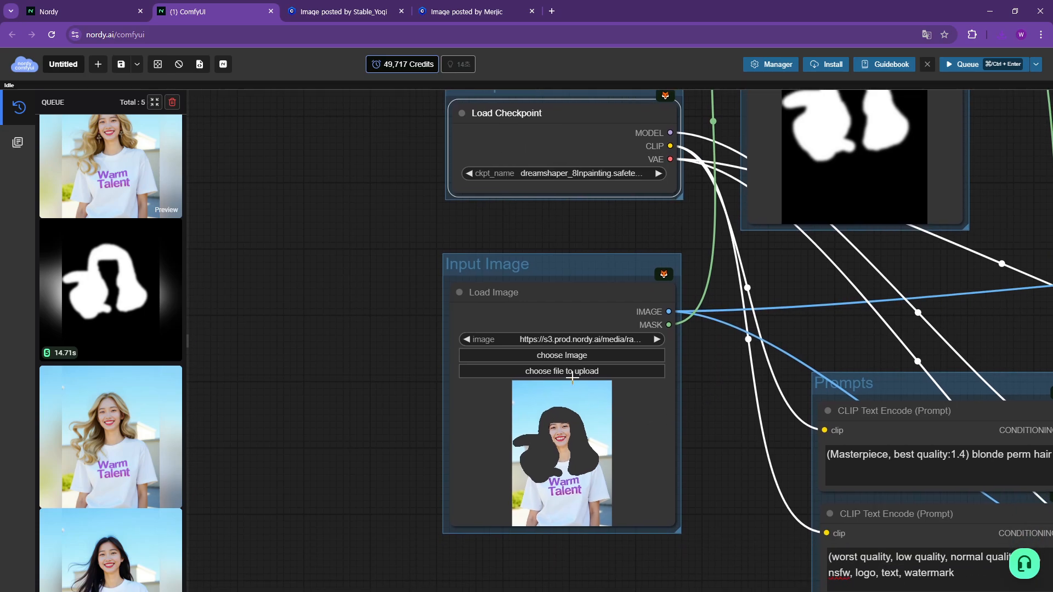
click(575, 373)
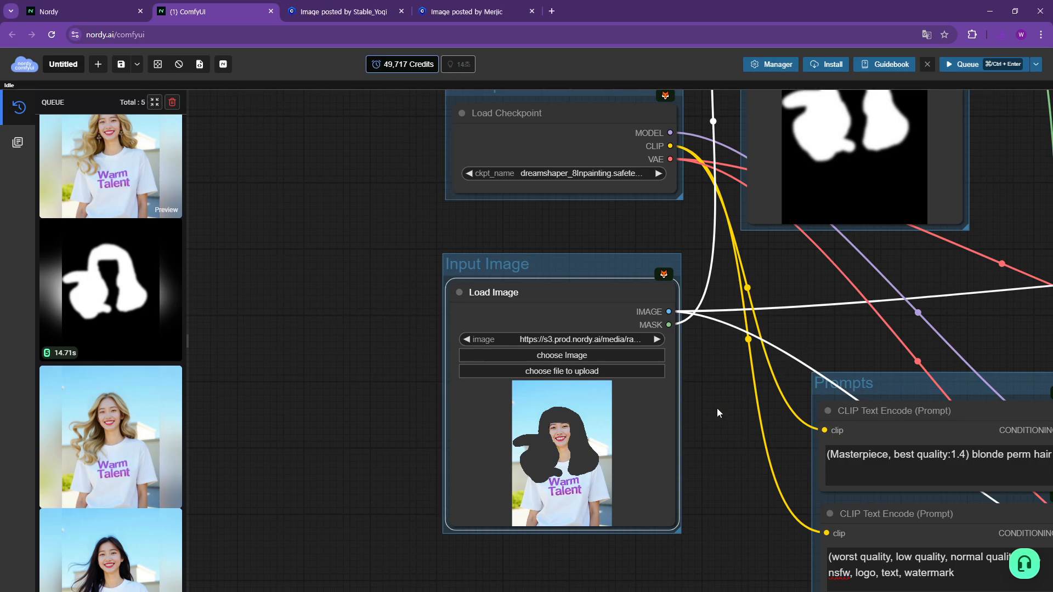
scroll(588, 472, up, 6)
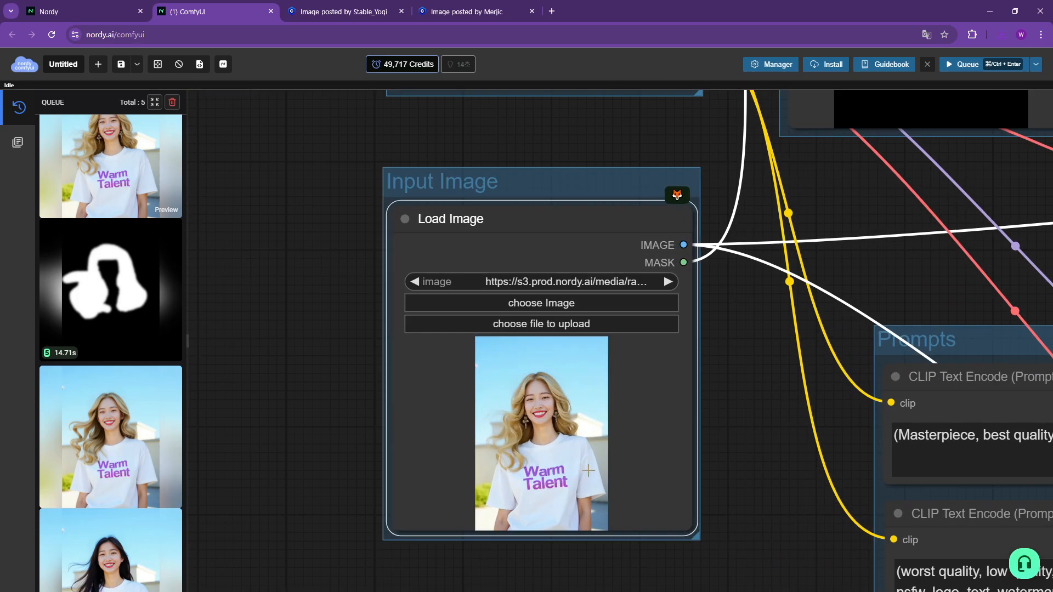
Mask the woman's body below the neck, covering shirt and arms, with a thicker white brush in the MaskEditor, and save the mask to the node.
right_click(522, 410)
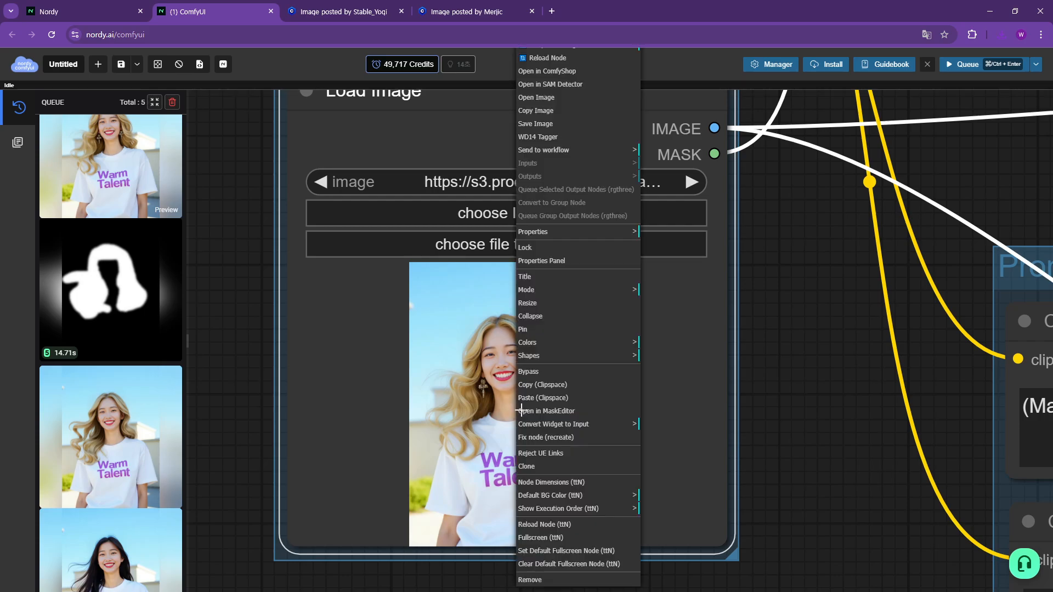
click(549, 411)
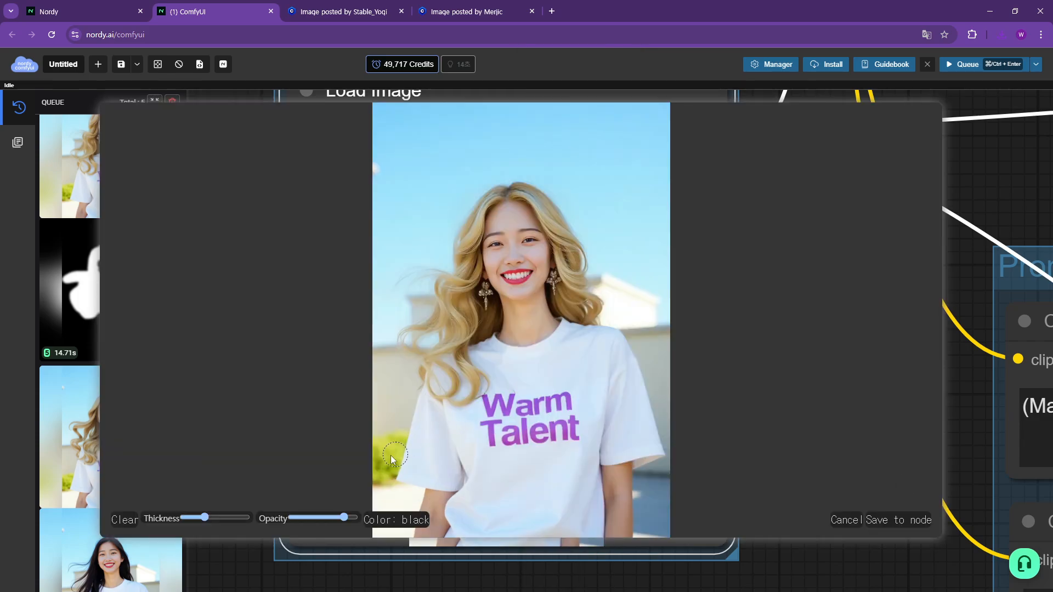
click(395, 520)
drag(205, 518, 217, 521)
click(463, 519)
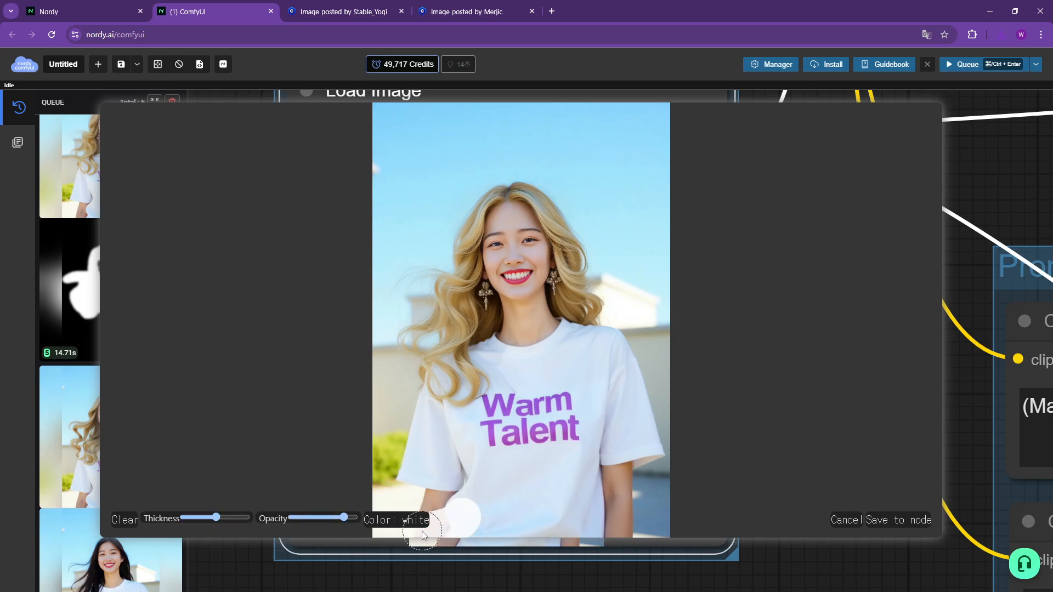
mouse_move(445, 509)
mouse_down()
mouse_move(403, 483)
mouse_move(424, 373)
mouse_move(448, 349)
mouse_move(563, 323)
mouse_move(606, 327)
mouse_move(637, 347)
mouse_move(664, 455)
mouse_move(634, 512)
mouse_move(635, 536)
mouse_move(636, 406)
mouse_move(616, 372)
mouse_move(573, 353)
mouse_move(484, 364)
mouse_move(457, 383)
mouse_move(443, 418)
mouse_move(451, 475)
mouse_move(469, 425)
mouse_move(485, 535)
mouse_move(518, 494)
mouse_move(480, 420)
mouse_move(506, 490)
mouse_move(510, 424)
mouse_move(495, 353)
mouse_move(516, 374)
mouse_move(572, 382)
mouse_move(588, 410)
mouse_move(602, 413)
mouse_move(611, 536)
mouse_move(593, 453)
mouse_move(582, 541)
mouse_move(567, 452)
mouse_move(535, 485)
mouse_move(537, 505)
mouse_move(489, 527)
mouse_up()
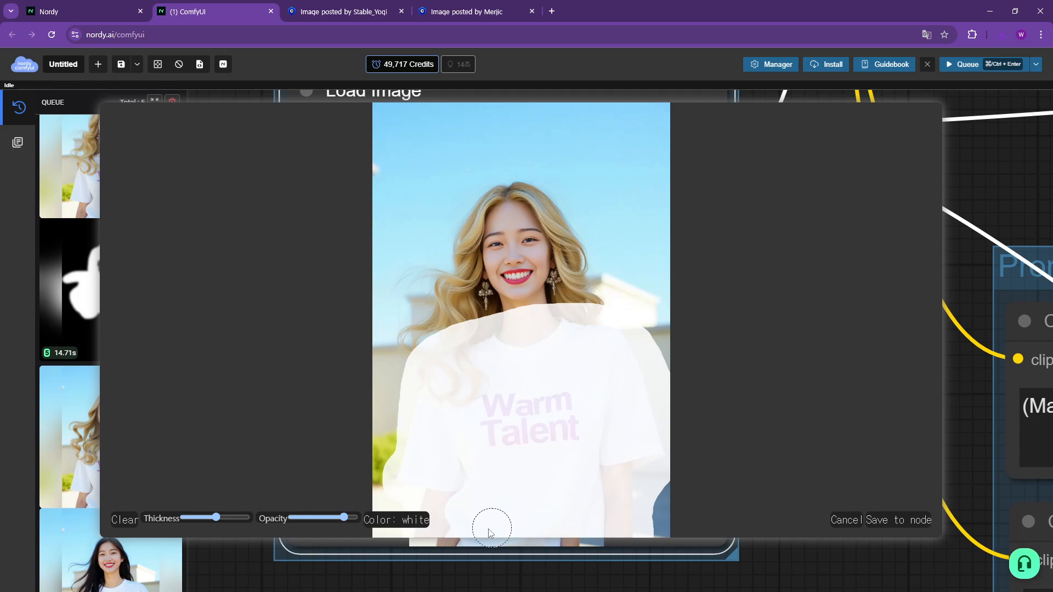
click(890, 526)
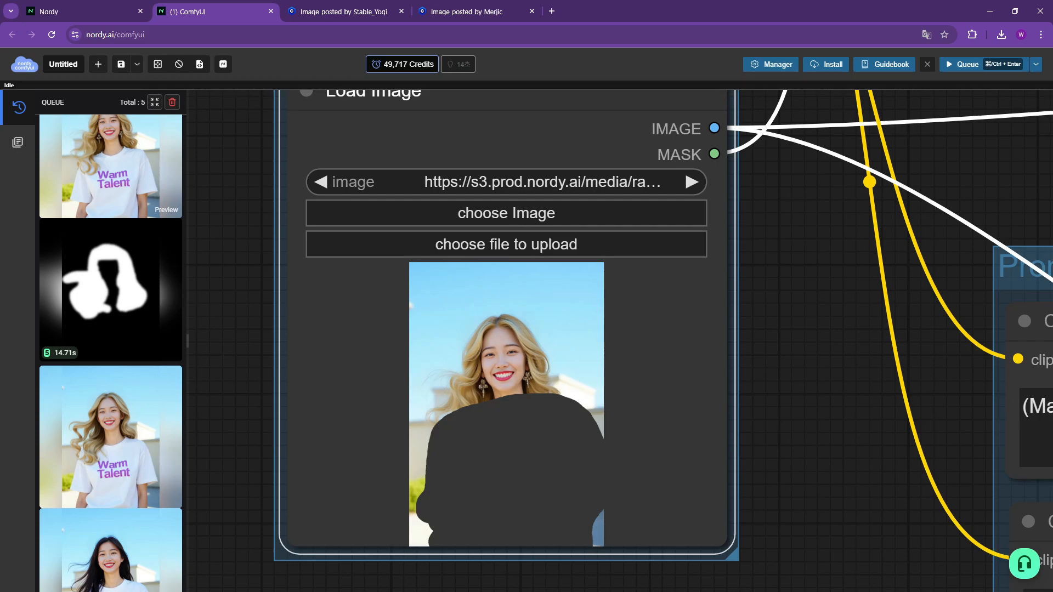
Set the Mask Blur amount to 150.
scroll(844, 312, down, 4)
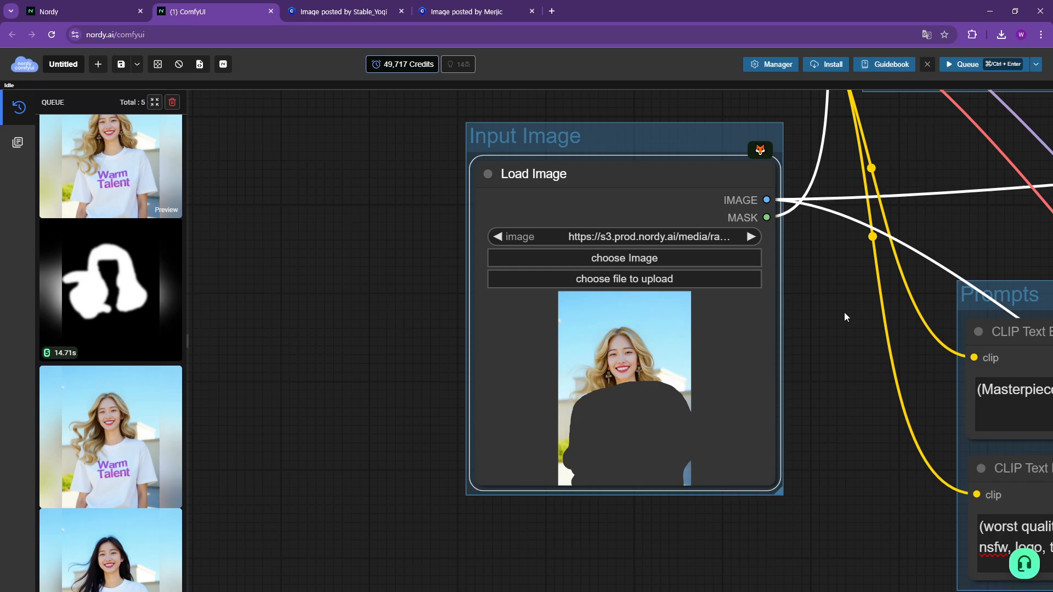
drag(933, 135, 804, 501)
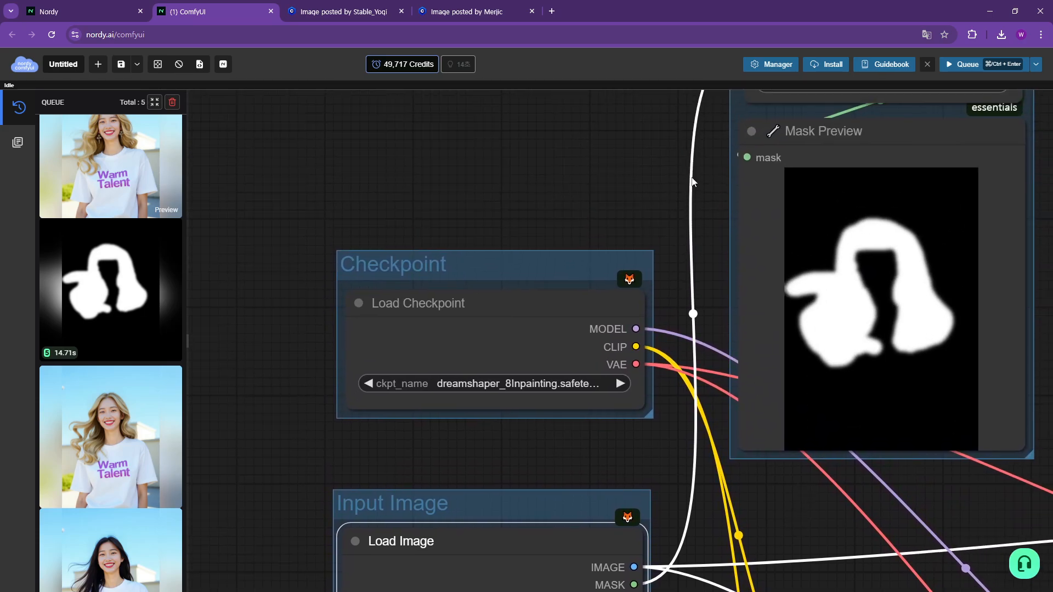
drag(693, 179, 651, 326)
click(935, 213)
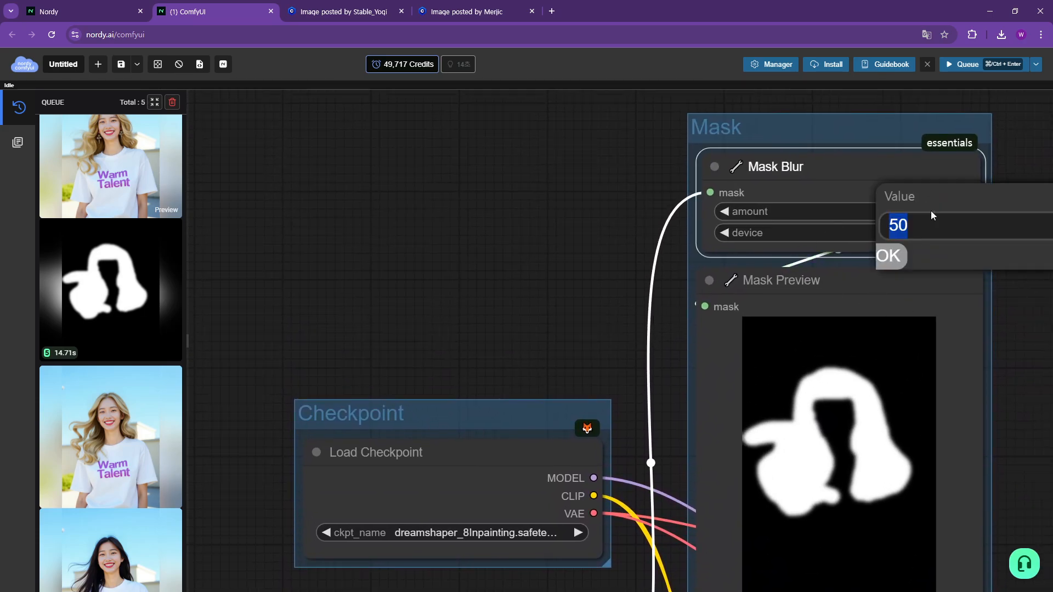
text(150)
key(Return)
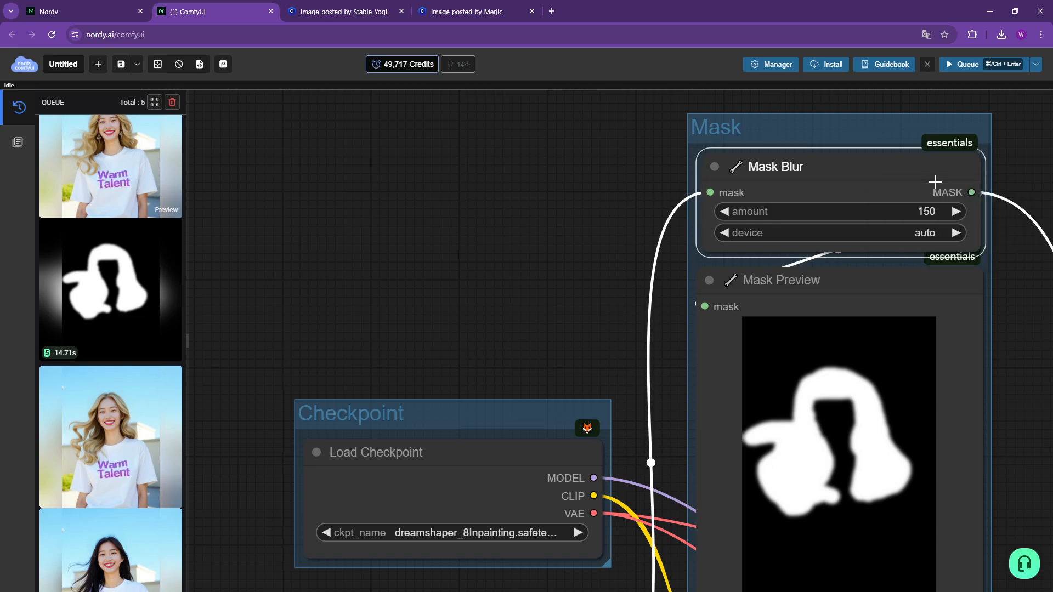
Replace "blonde perm hair" in the positive prompt with "1girl, green dress, hourglass body shape, waist up".
drag(1013, 341, 906, 139)
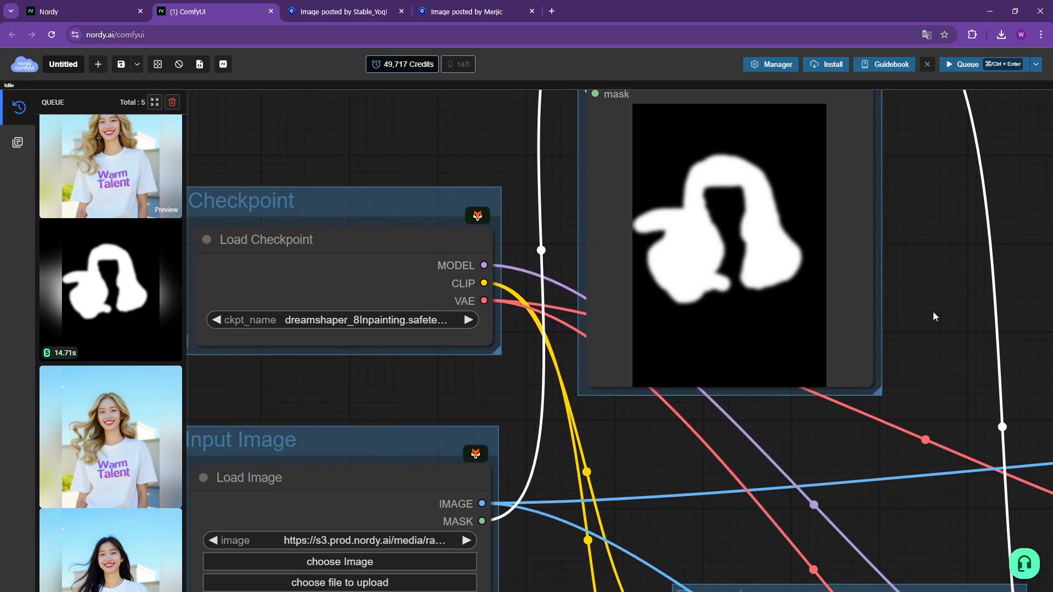
drag(934, 312, 798, 109)
scroll(792, 192, down, 1)
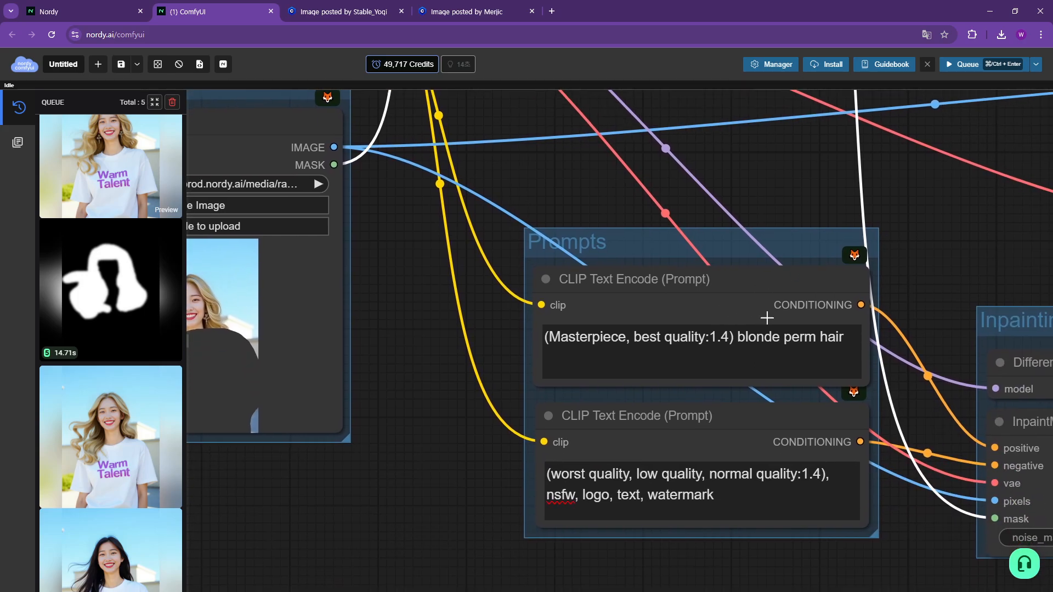
scroll(401, 425, left, 3)
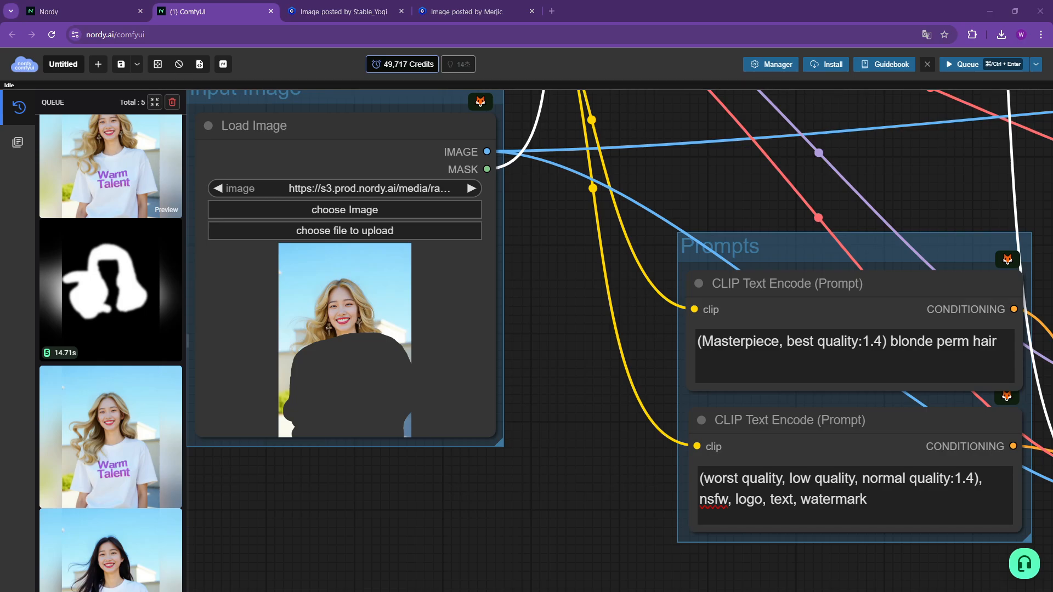
drag(889, 341, 997, 342)
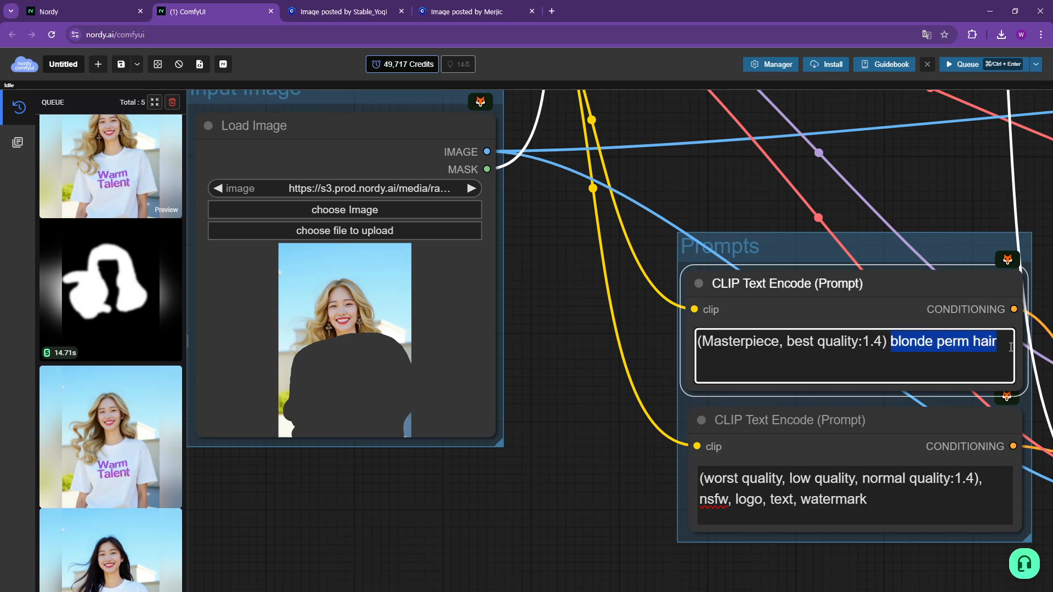
text(1girl, green dress, hourglass body shape, waist up)
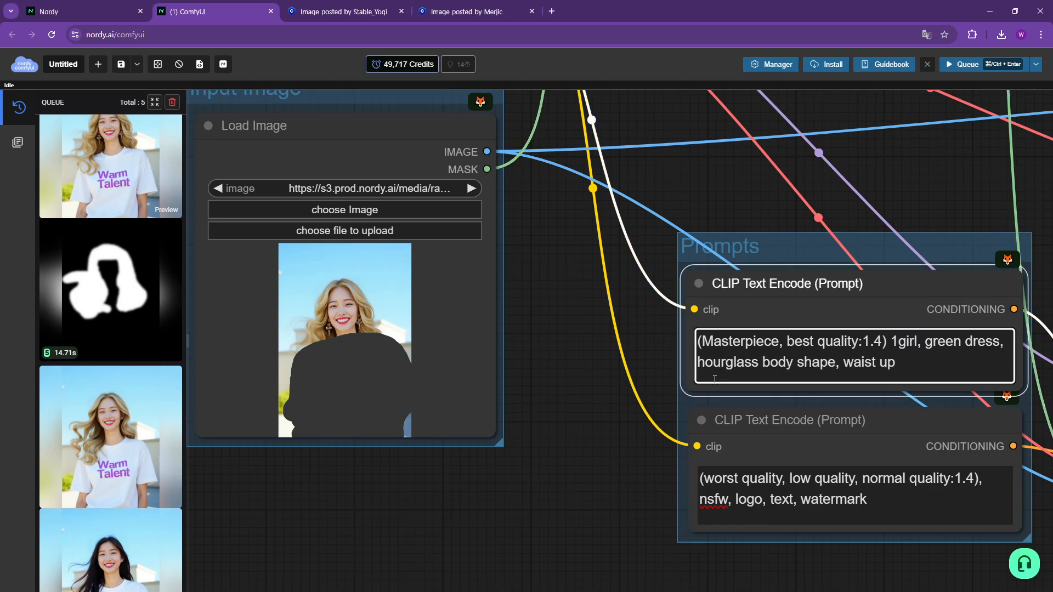
Switch to Civitai and check the guidance, steps and sampler used for the blue-haired DreamShaper 8-inpainting sample image.
drag(624, 383, 426, 348)
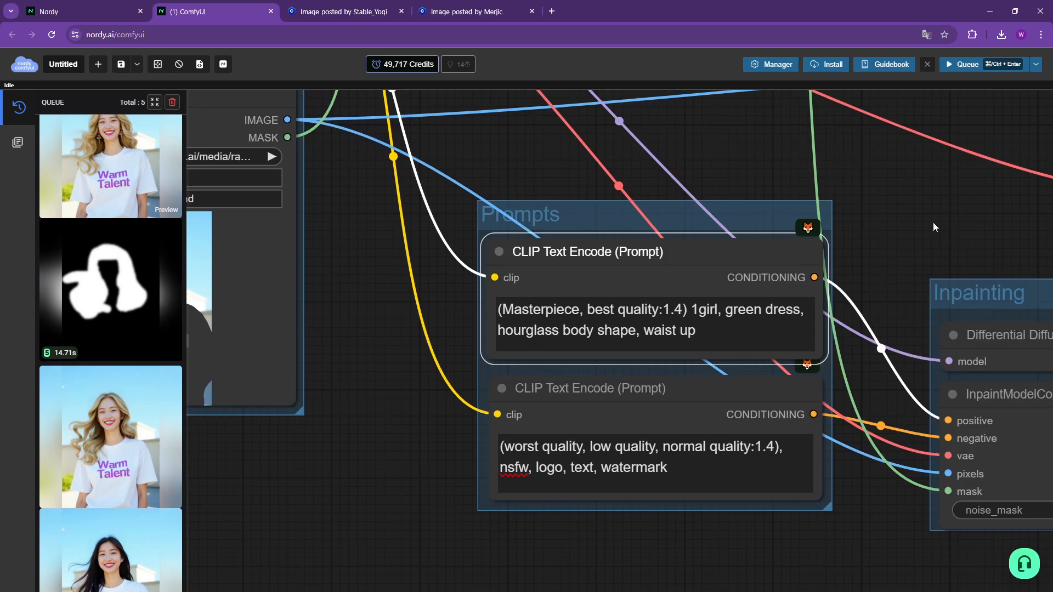
drag(935, 227, 713, 401)
scroll(732, 370, down, 2)
drag(757, 259, 513, 354)
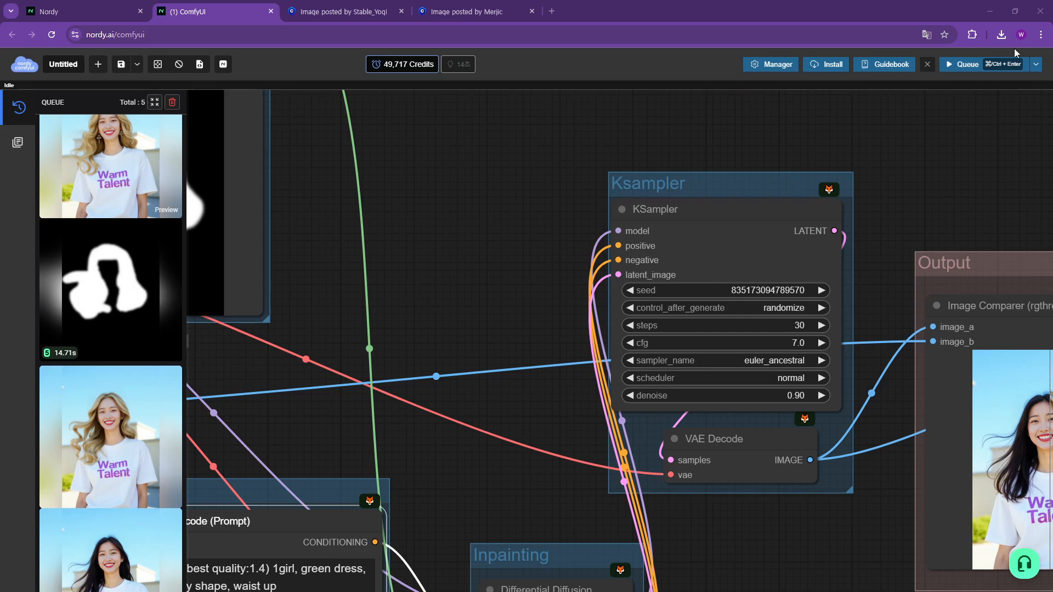
drag(1015, 53, 577, 16)
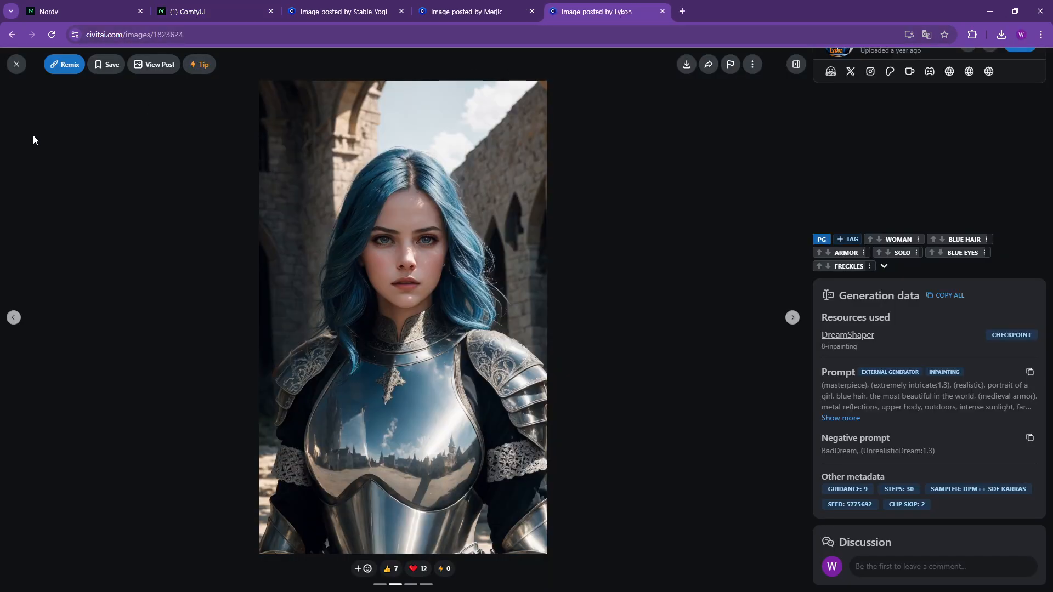
click(18, 66)
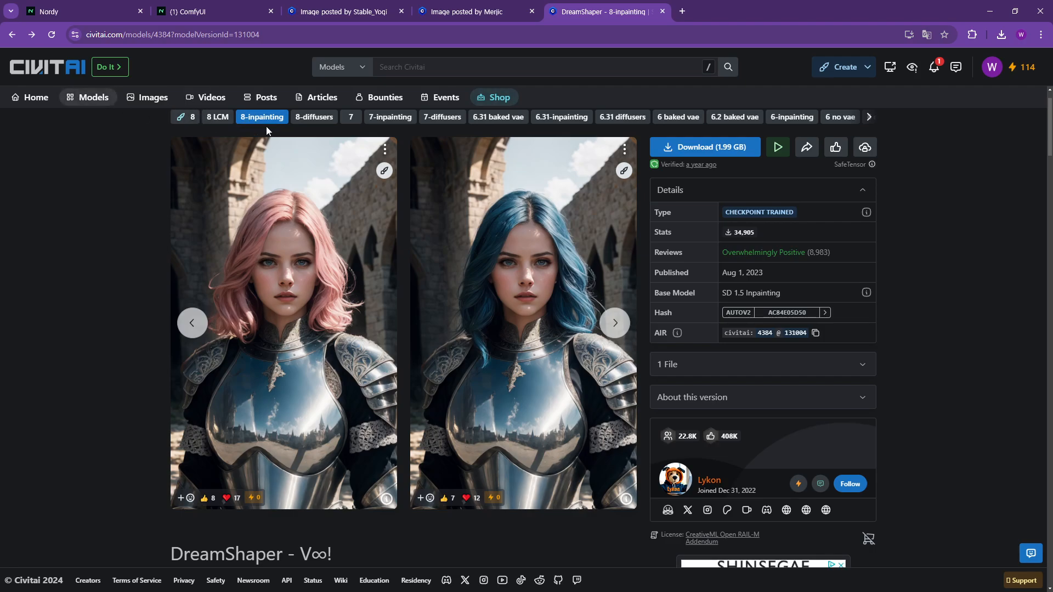
click(501, 302)
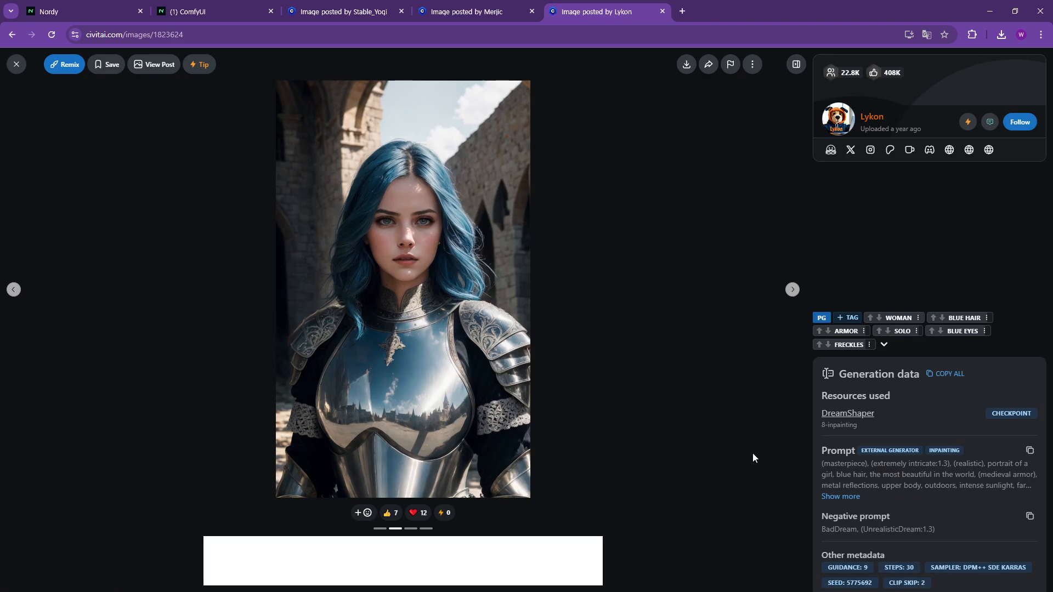
scroll(900, 502, down, 2)
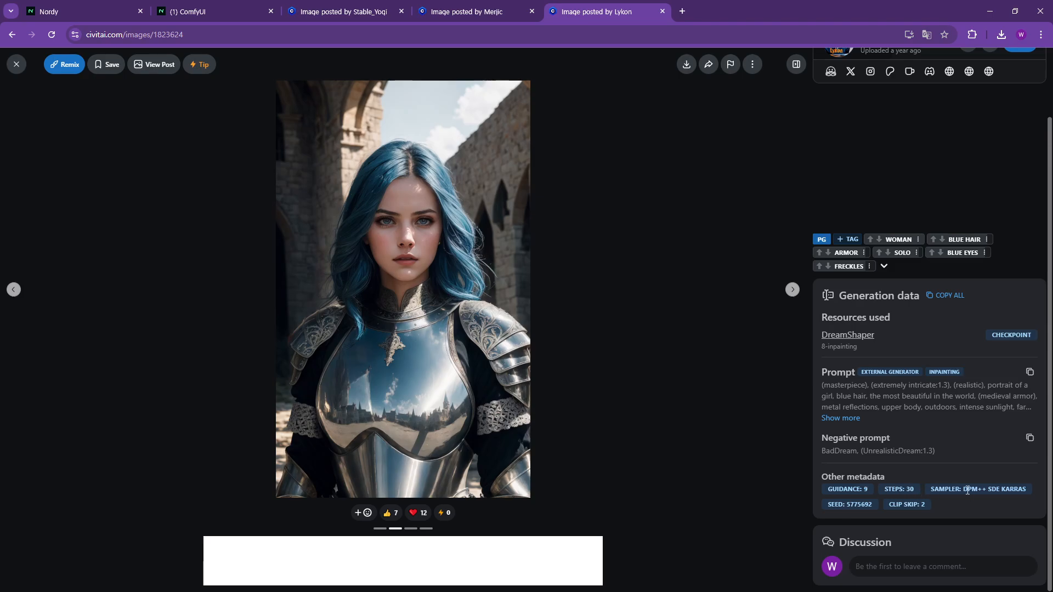
drag(985, 492, 1003, 491)
click(1010, 489)
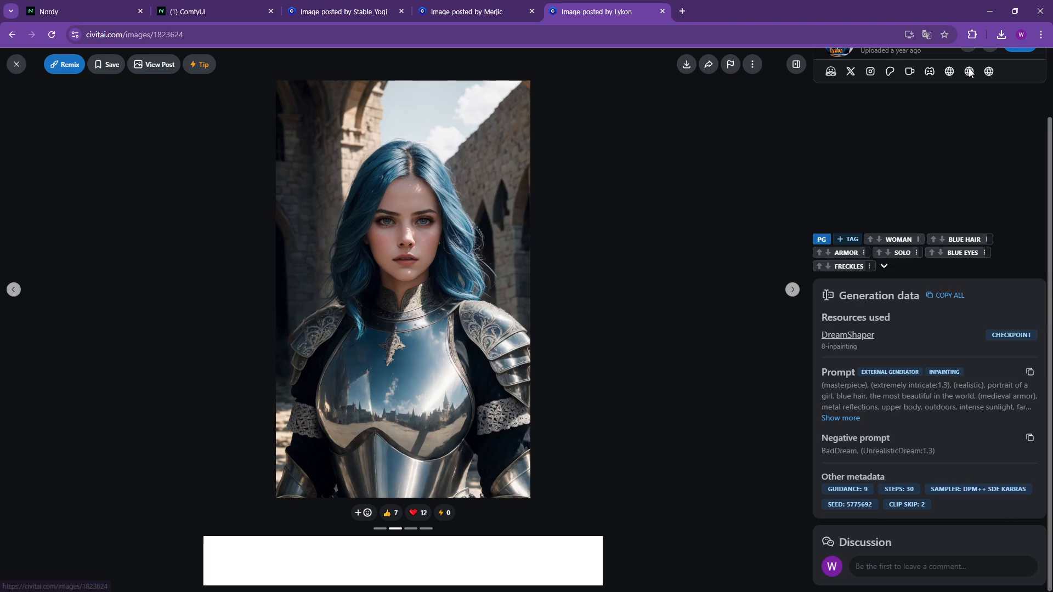
click(994, 15)
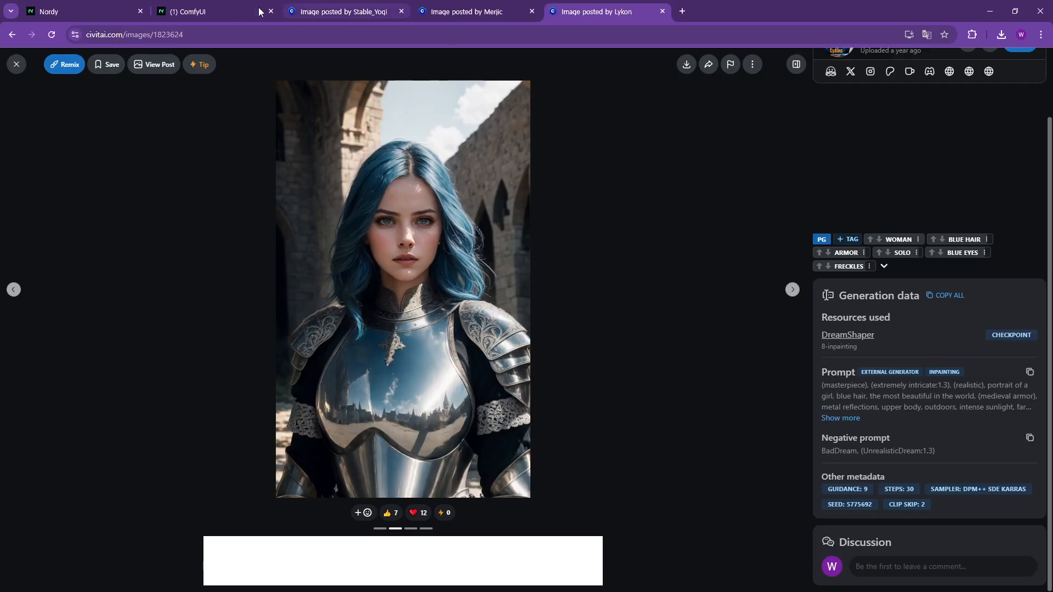
Return to ComfyUI and set the KSampler's cfg to 9, sampler_name to dpmpp_sde and scheduler to karras.
click(214, 10)
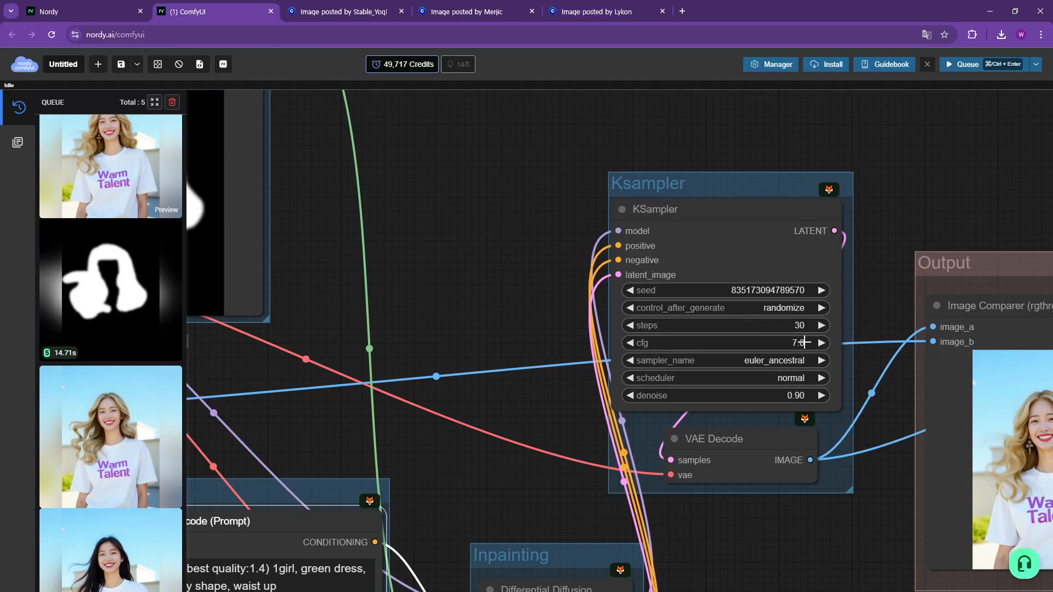
click(804, 343)
text(9)
key(Return)
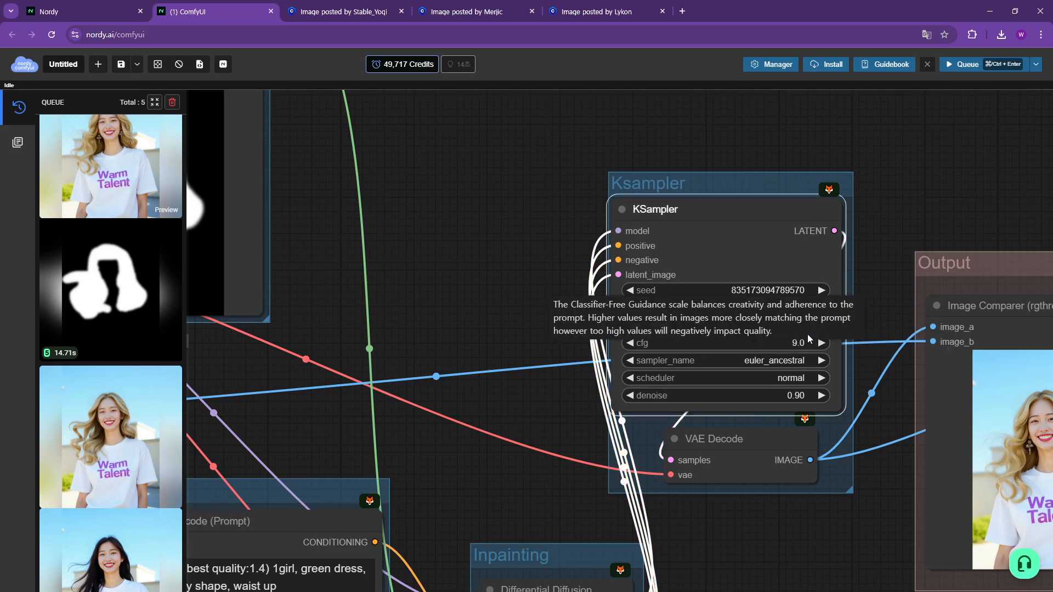
click(789, 362)
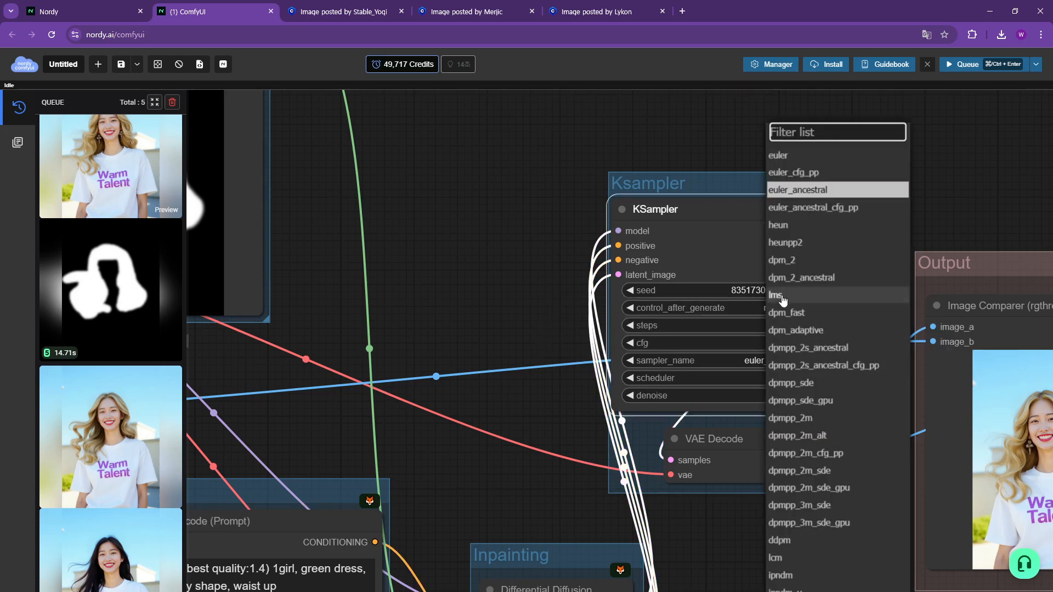
click(812, 384)
click(788, 378)
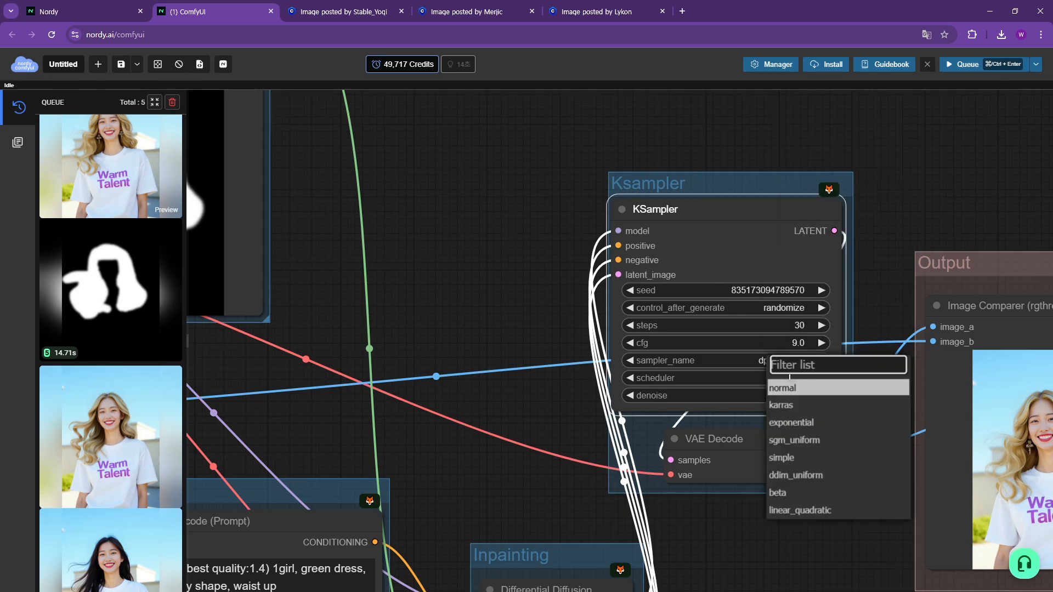
click(784, 405)
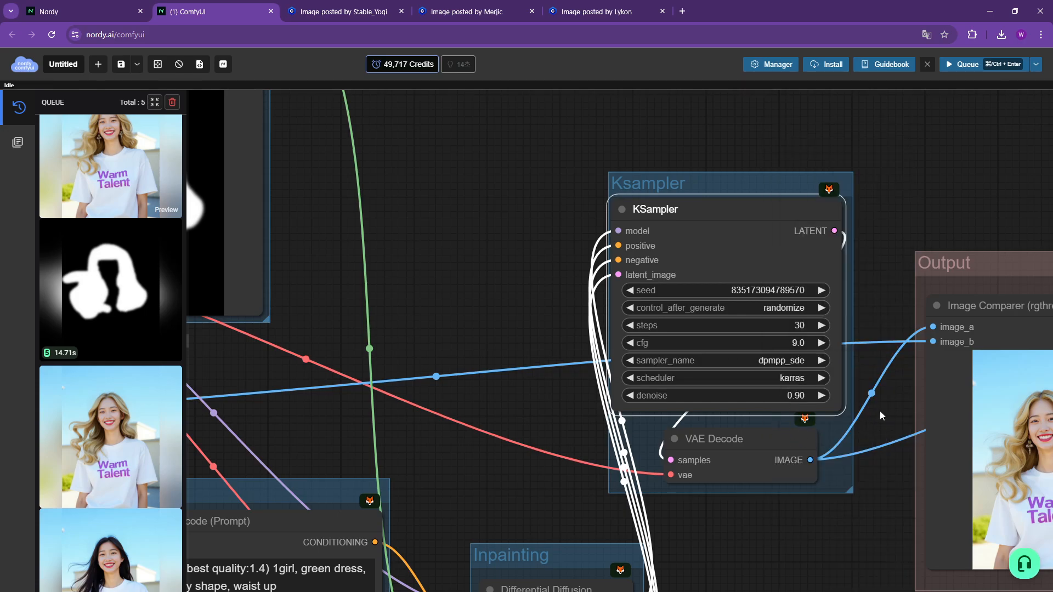
drag(880, 410, 546, 369)
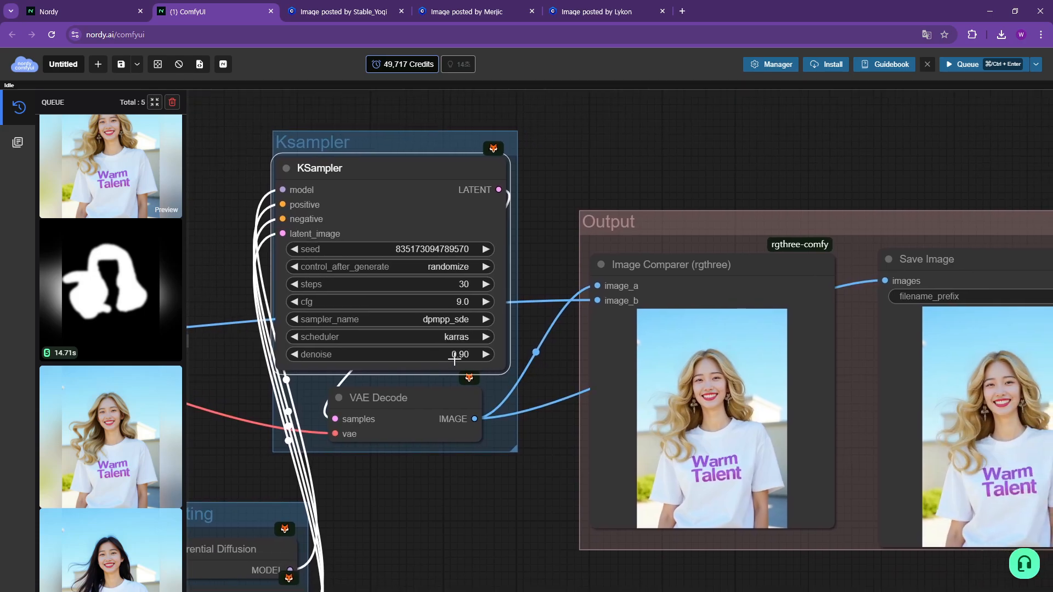
Set the KSampler's denoise to 0.85 and queue the generation.
click(458, 354)
text(0.85)
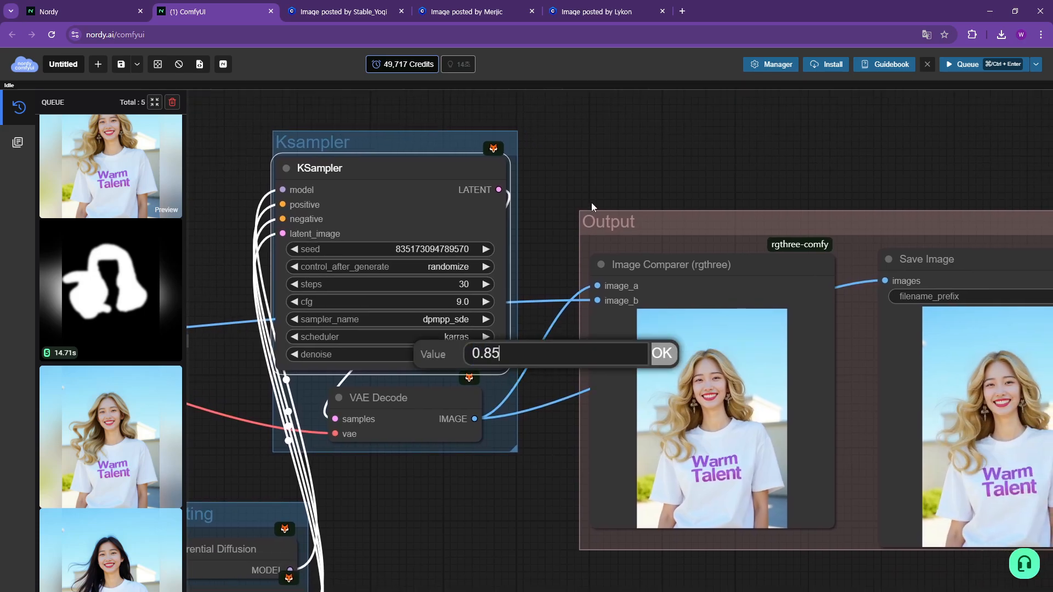
key(Return)
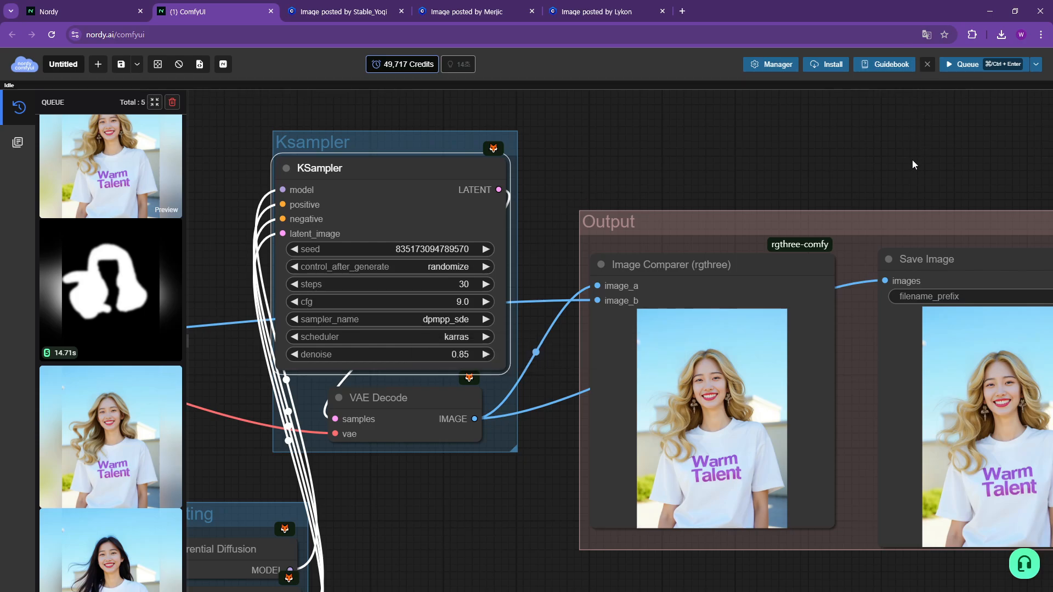
scroll(913, 164, right, 5)
click(955, 65)
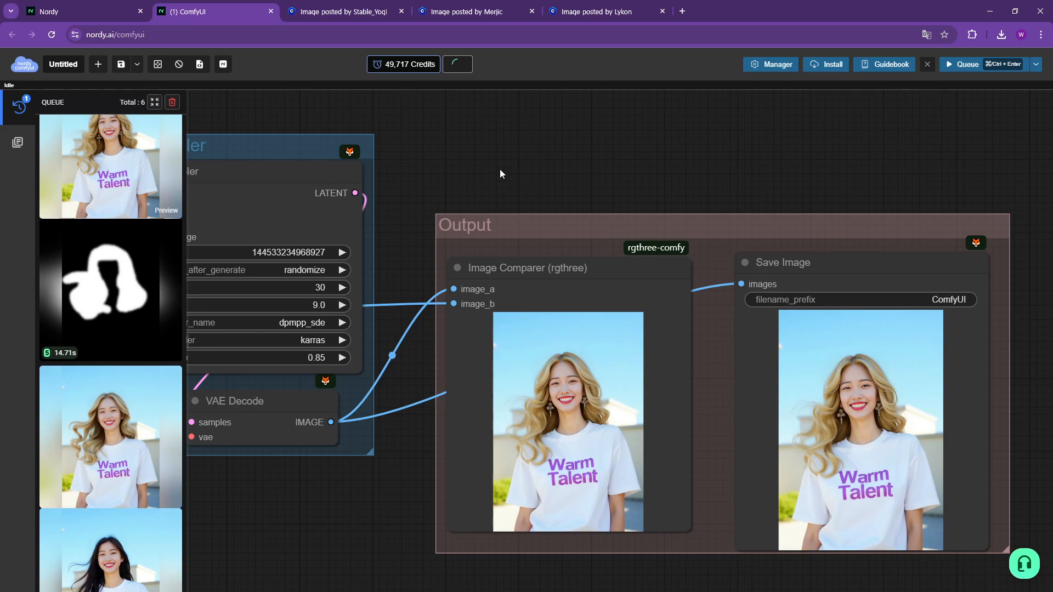
Cancel the pending run and queue the same workflow again.
drag(402, 214, 963, 167)
scroll(533, 246, down, 8)
drag(562, 244, 653, 306)
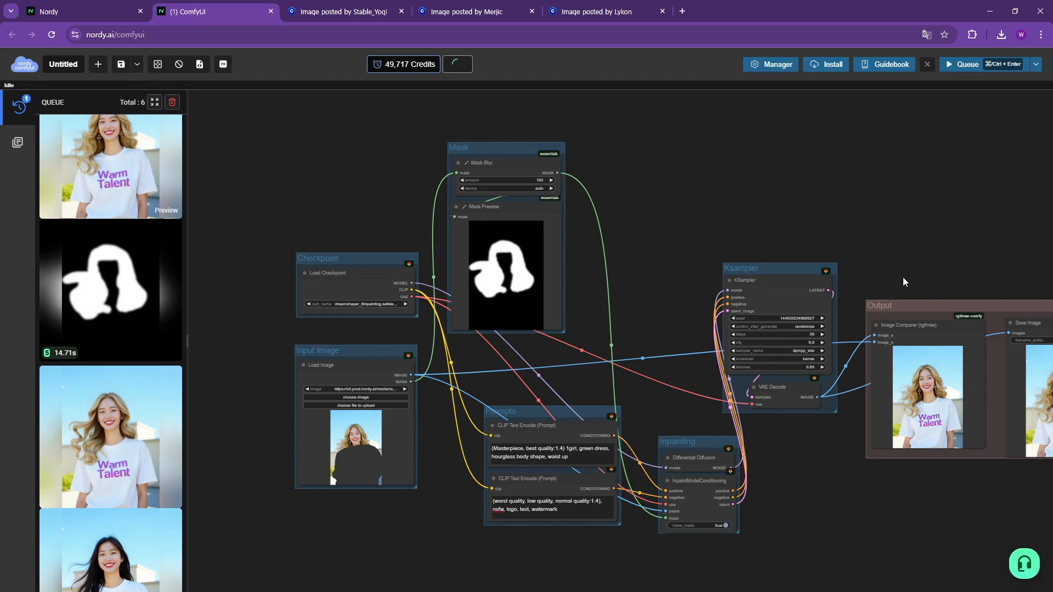
drag(939, 278, 772, 276)
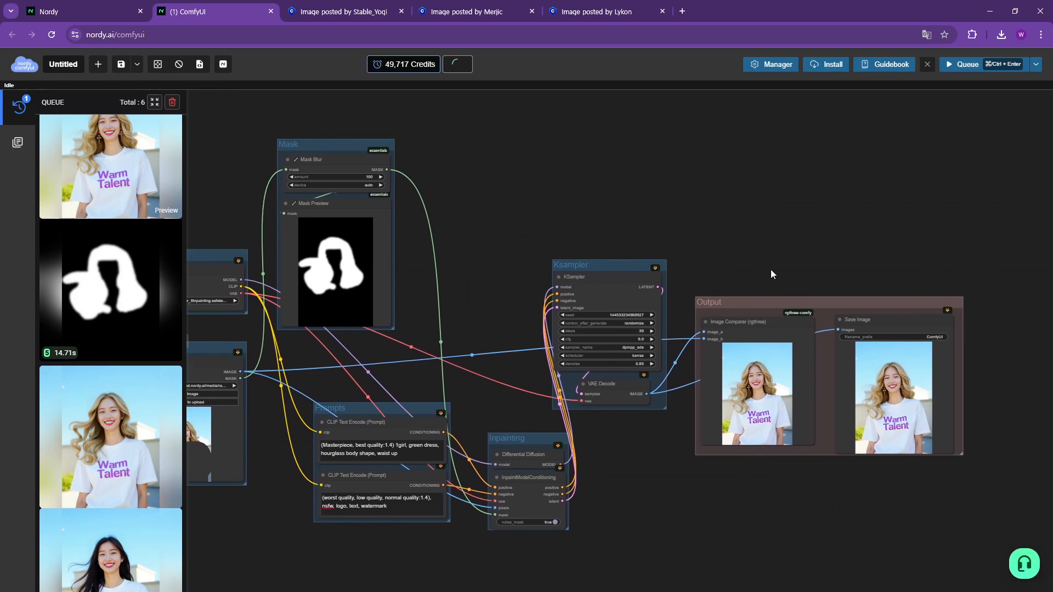
scroll(771, 269, up, 3)
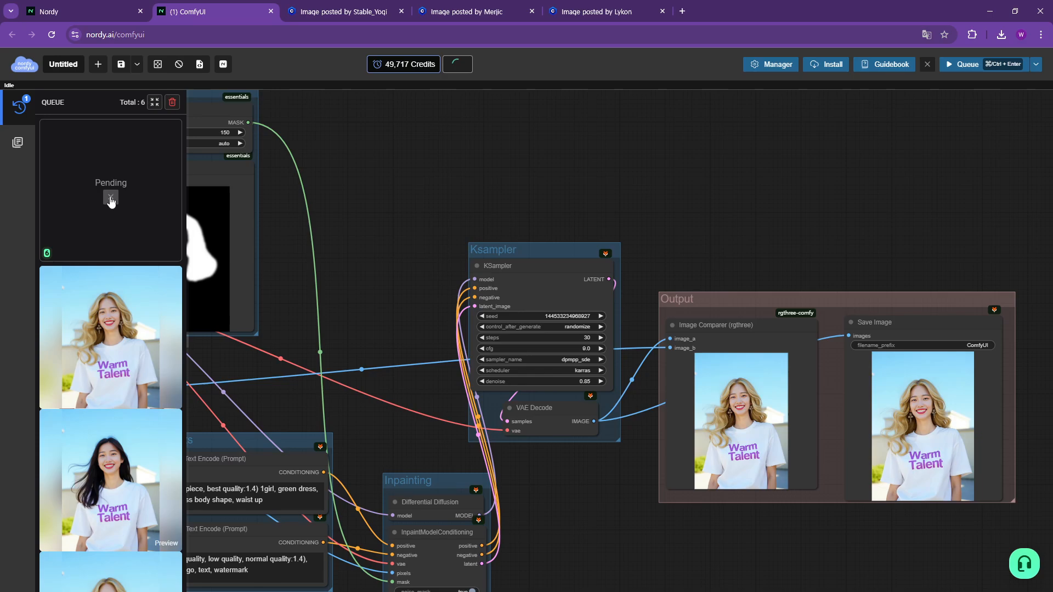
drag(338, 328, 697, 331)
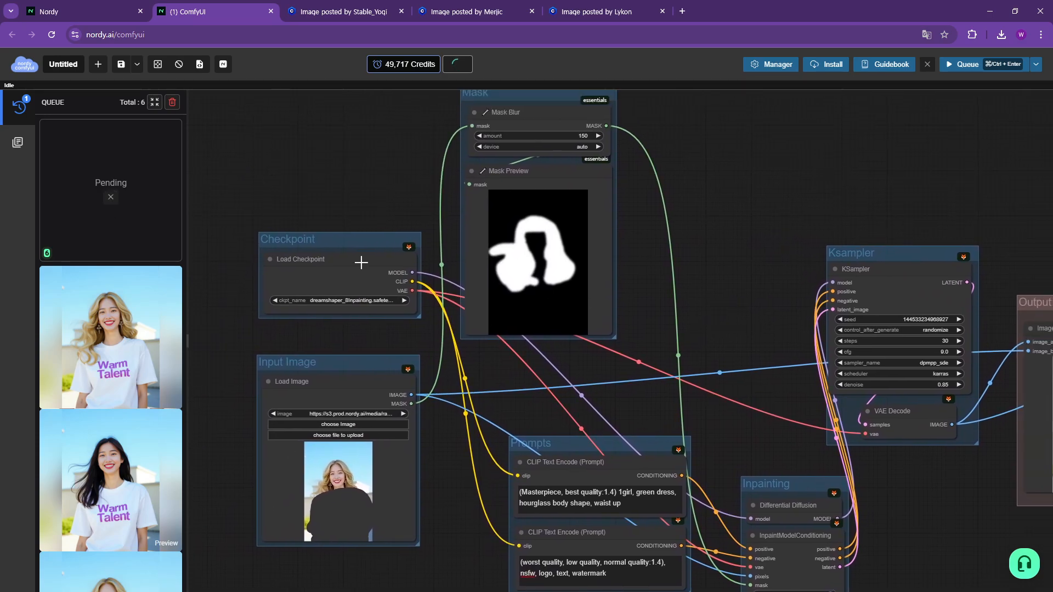
click(110, 197)
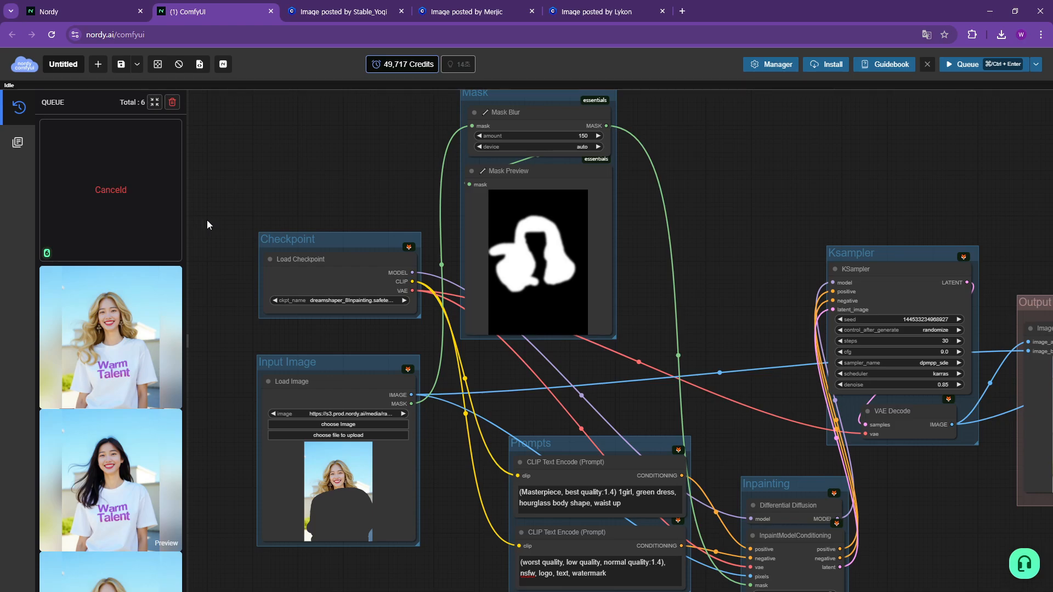
click(961, 65)
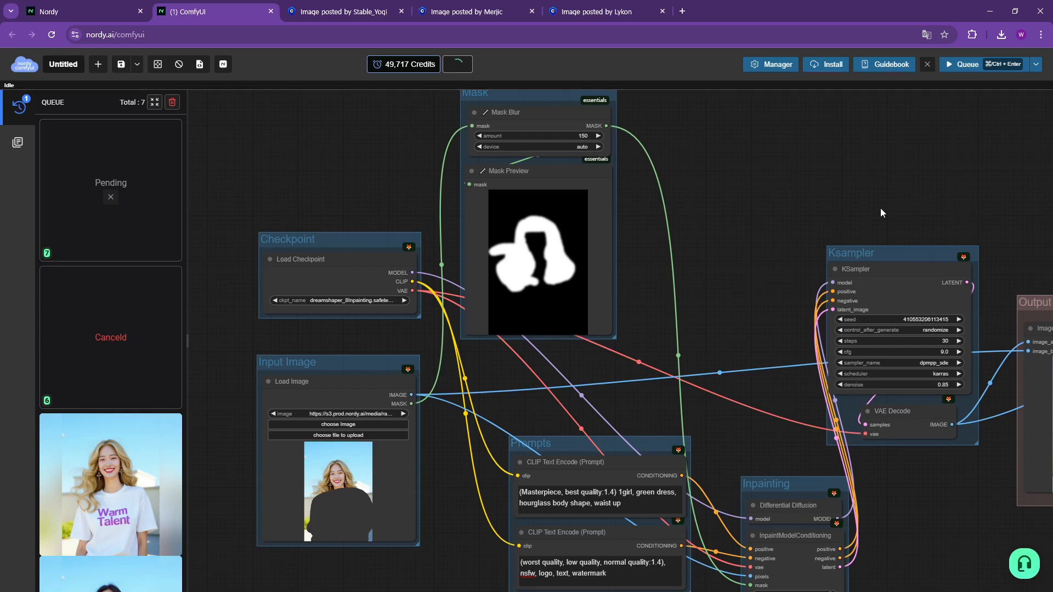
Follow the workflow's progress through the mask preview and sampler, and inspect the generated image in the Output group.
drag(808, 238, 462, 209)
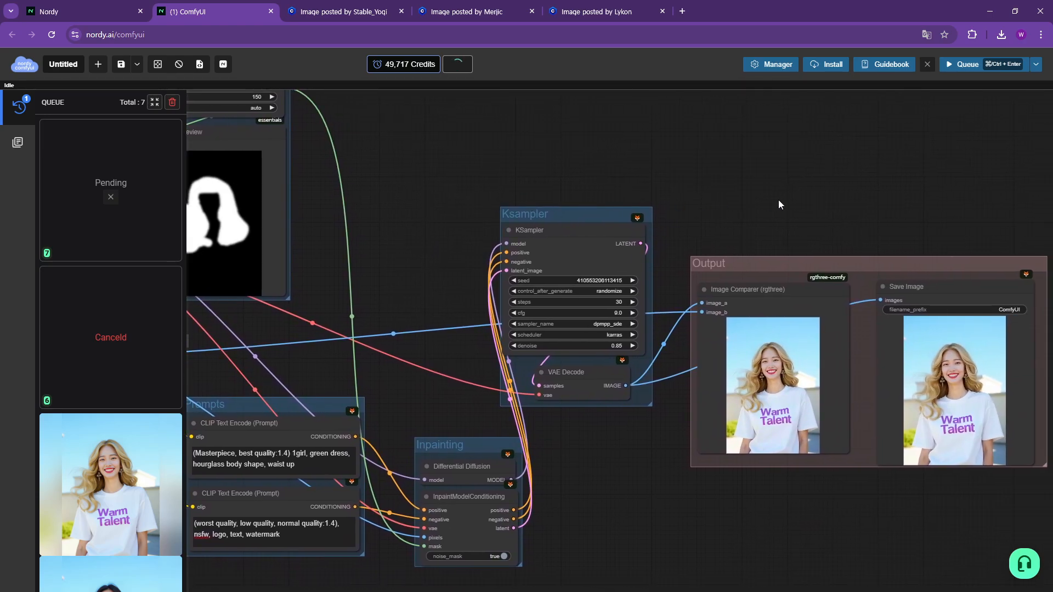
drag(779, 201, 997, 194)
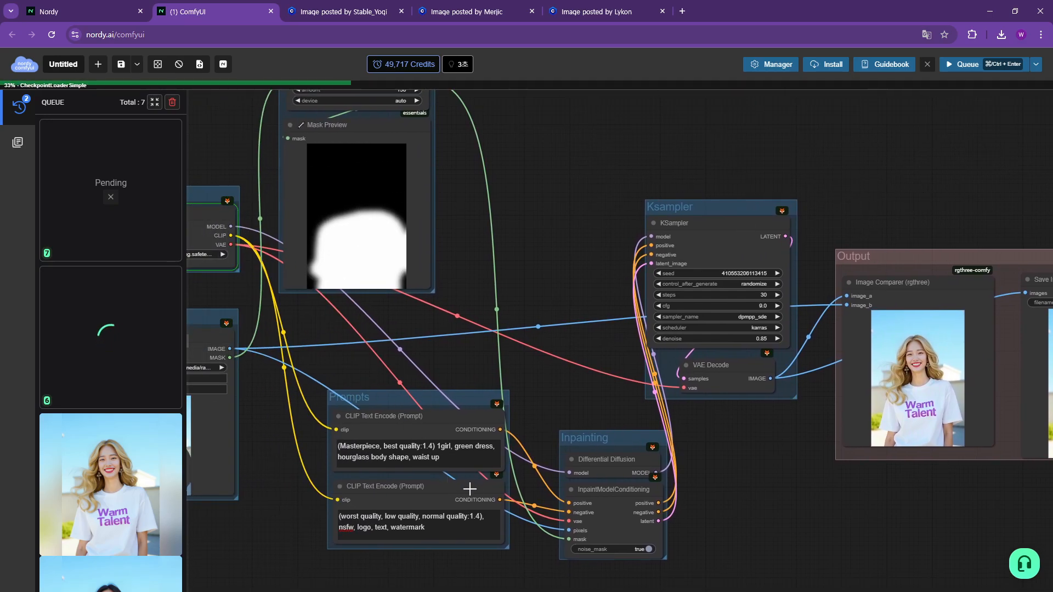
drag(527, 265, 498, 266)
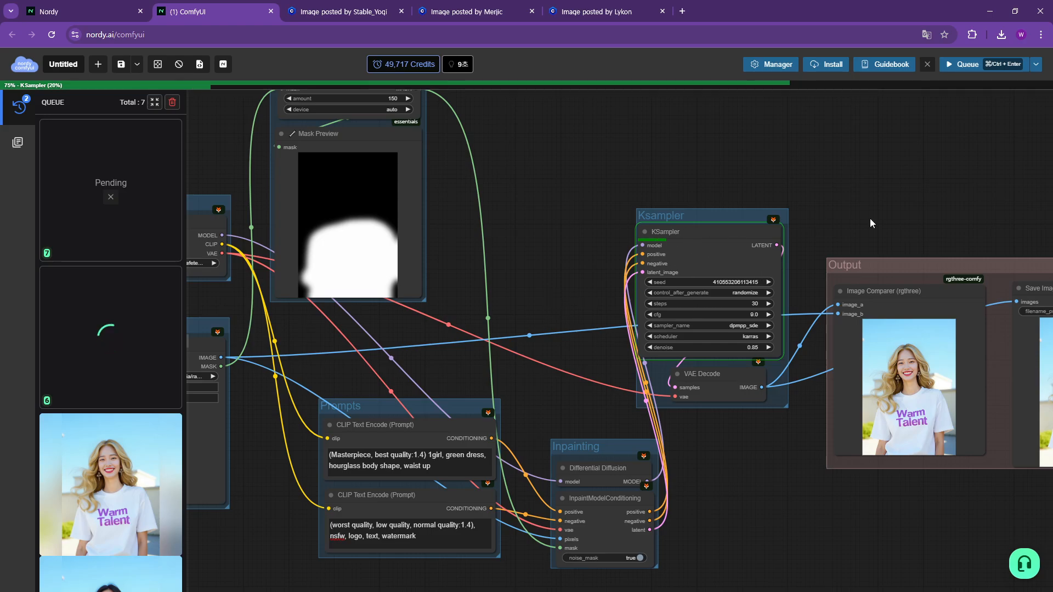
drag(798, 222, 564, 233)
scroll(711, 231, up, 3)
drag(711, 232, 534, 178)
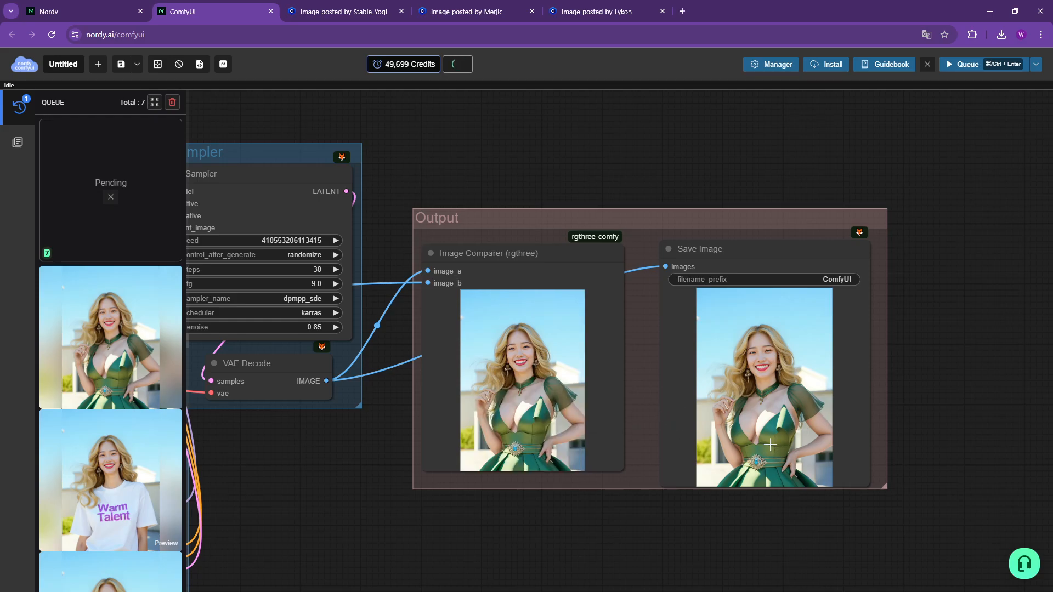
Set the KSampler's denoise to 0.70 and queue another generation.
click(317, 327)
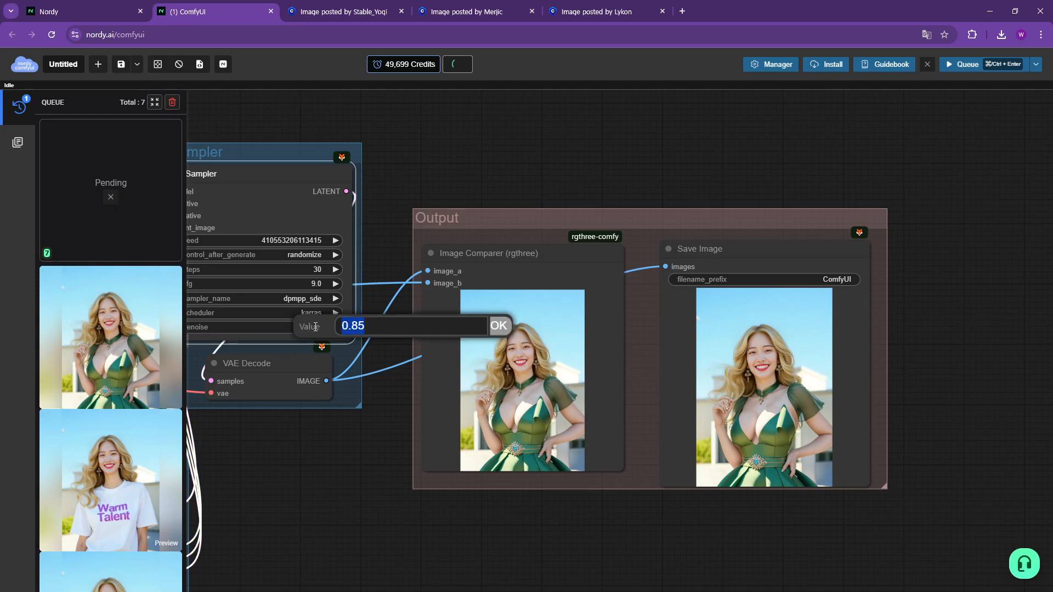
key(BackSpace)
key(BackSpace)
key(BackSpace)
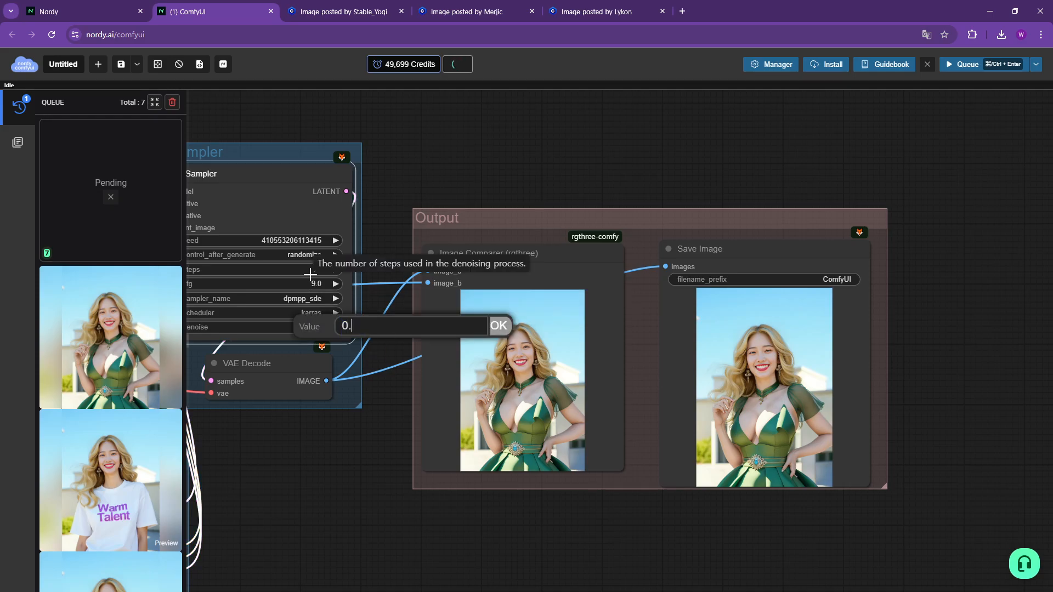
text(7)
key(Return)
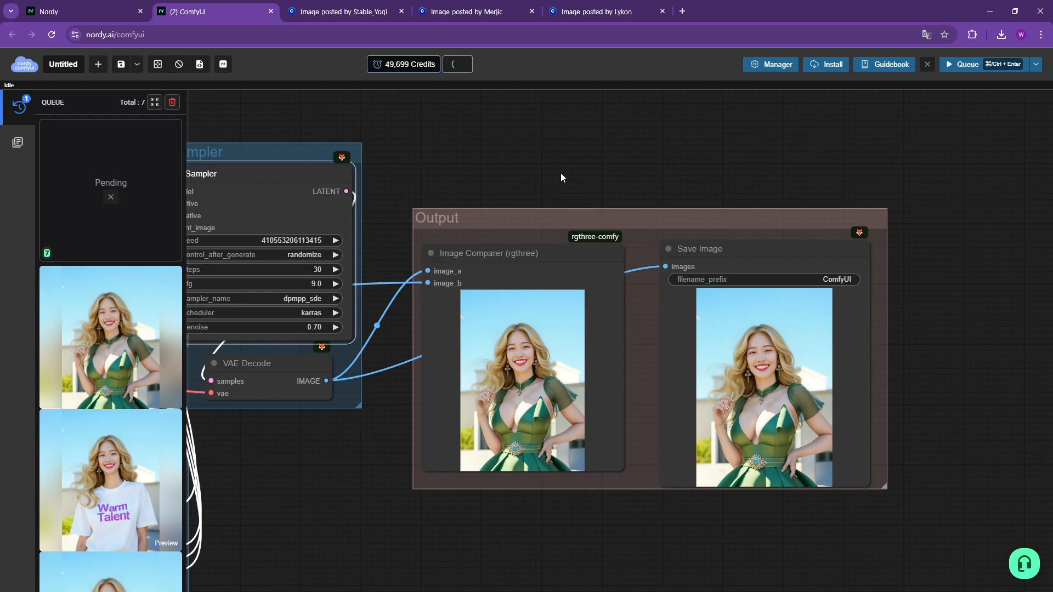
click(970, 66)
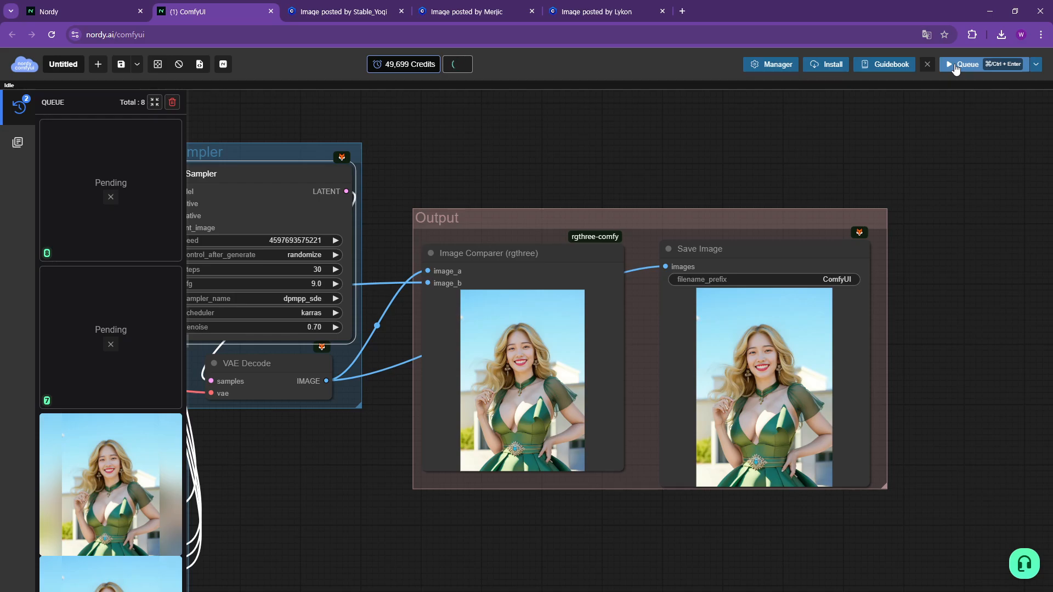
Set the KSampler's denoise to 0.95 and queue one more generation.
click(310, 328)
text(0.70)
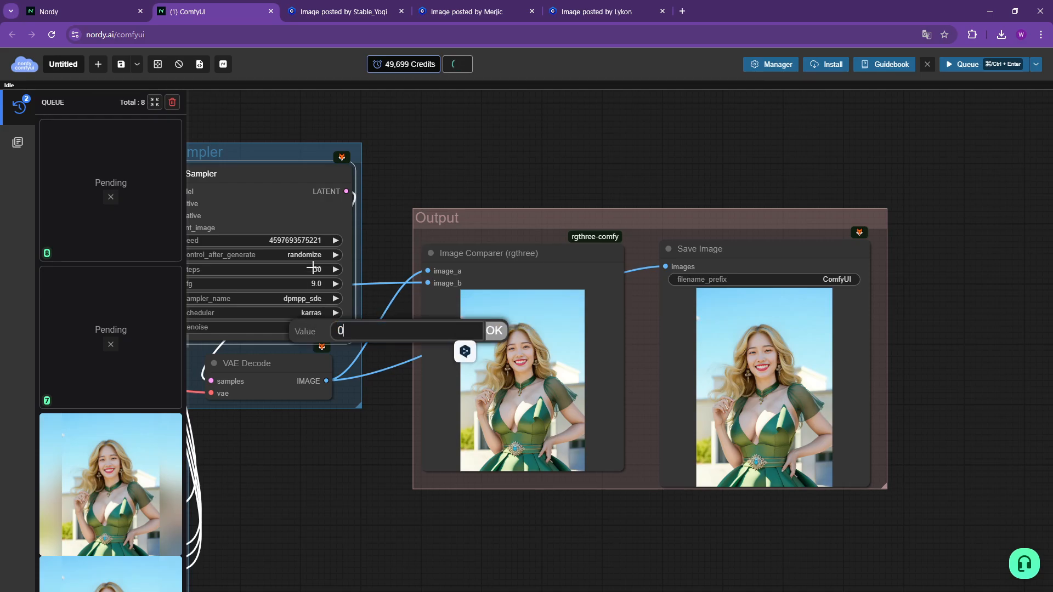
key(Return)
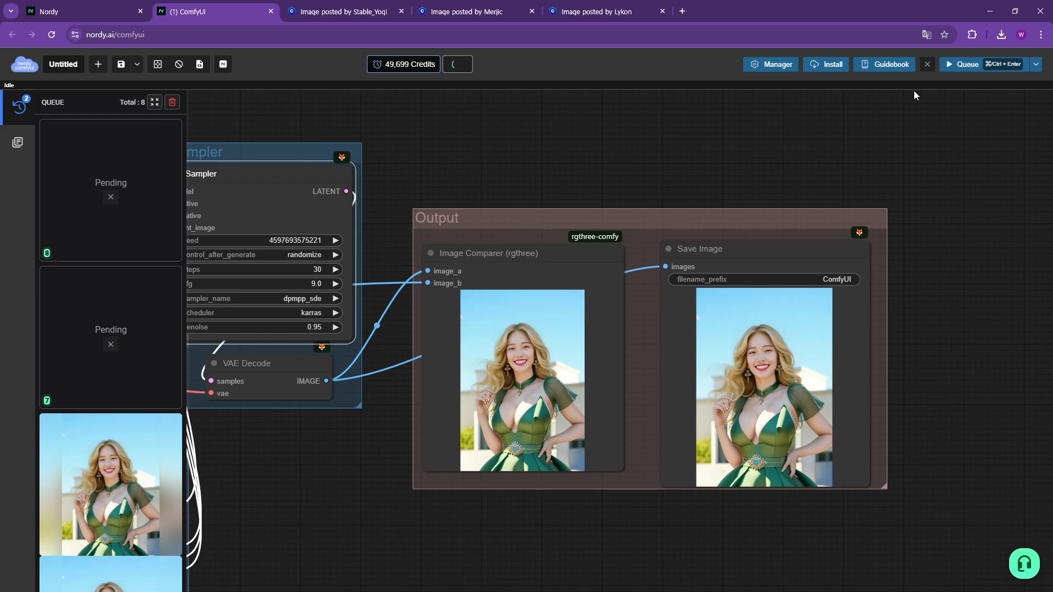
click(957, 64)
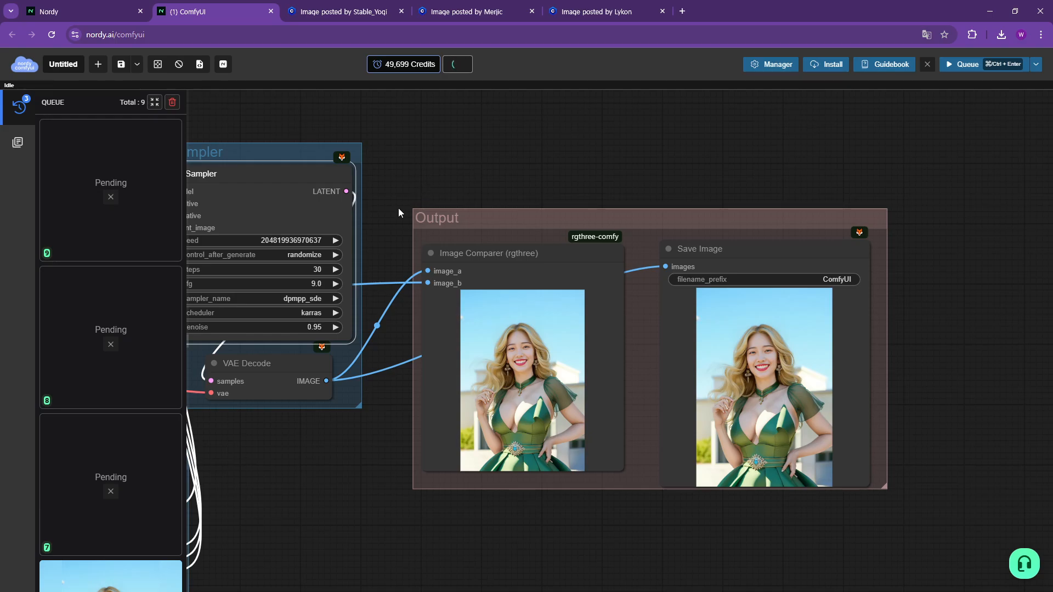
Compare each queued dress result with the original portrait in the Image Comparer, rechecking the mask, prompts and sampler settings between runs.
drag(321, 471, 690, 439)
scroll(690, 444, down, 4)
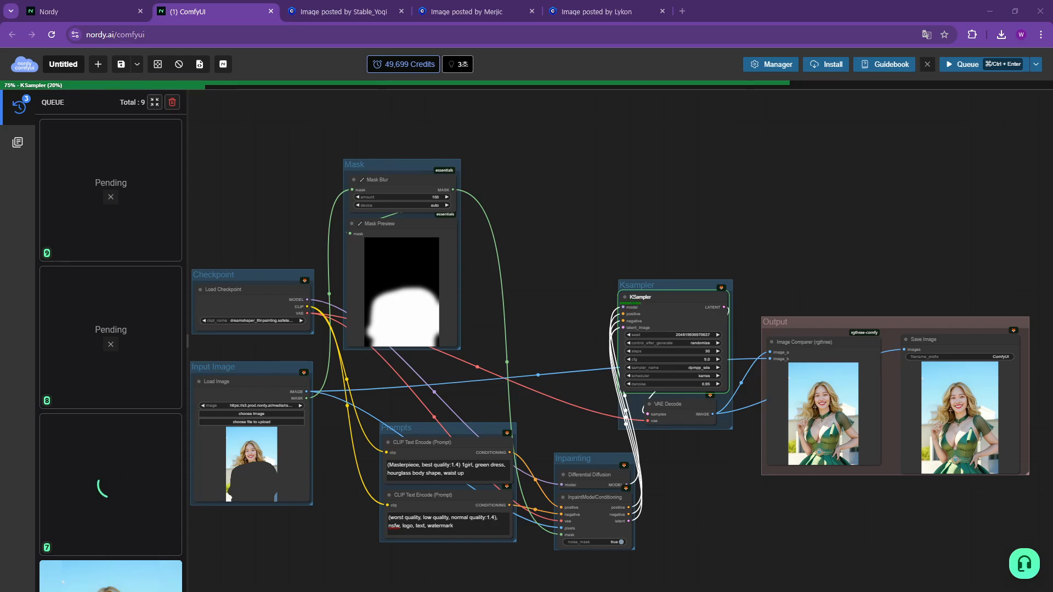
scroll(883, 497, up, 2)
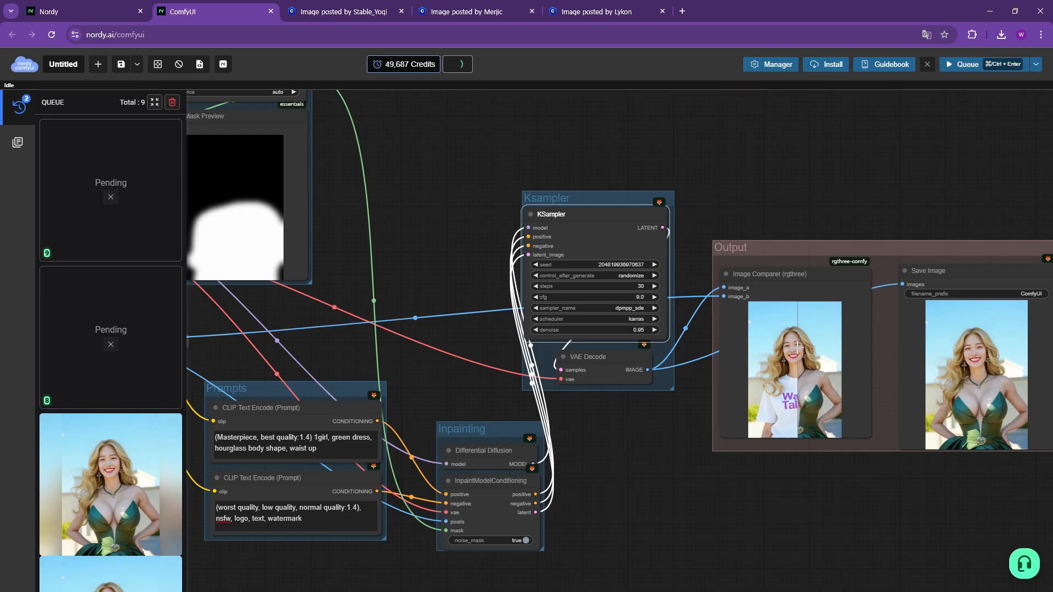
scroll(744, 346, up, 6)
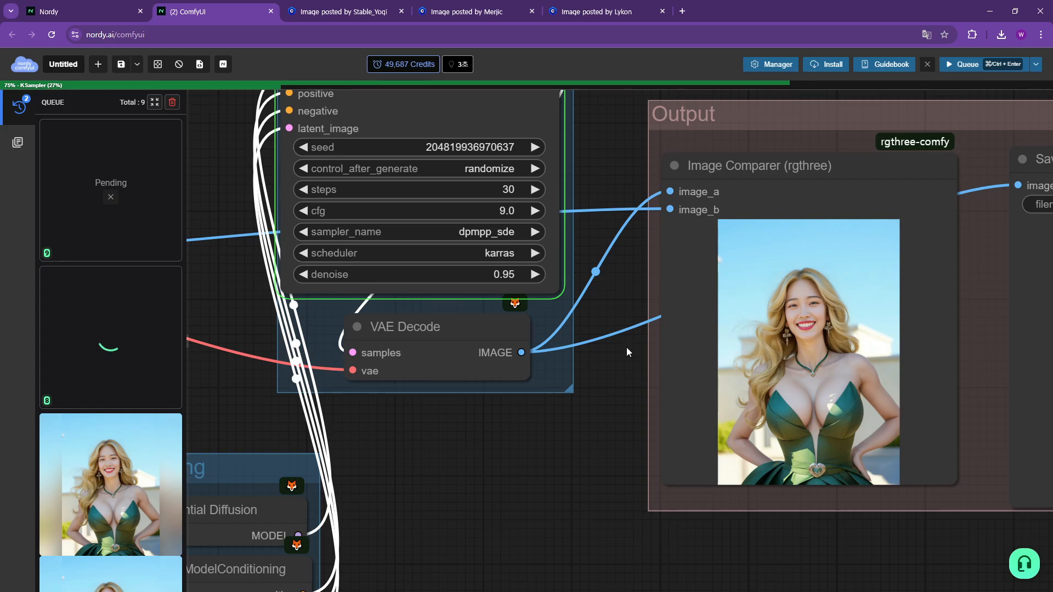
drag(618, 367, 682, 380)
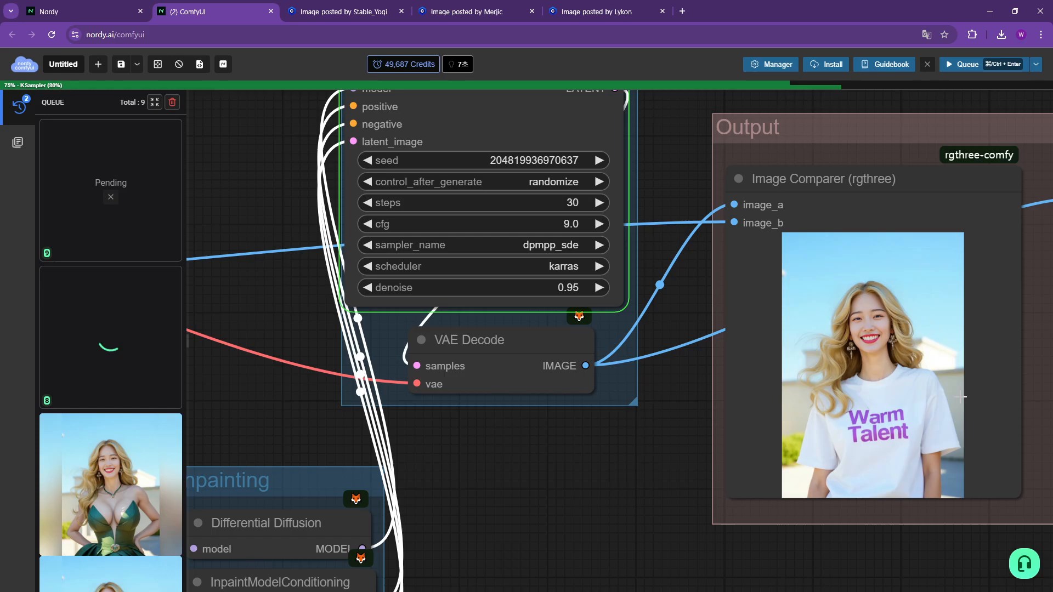
drag(679, 426, 277, 419)
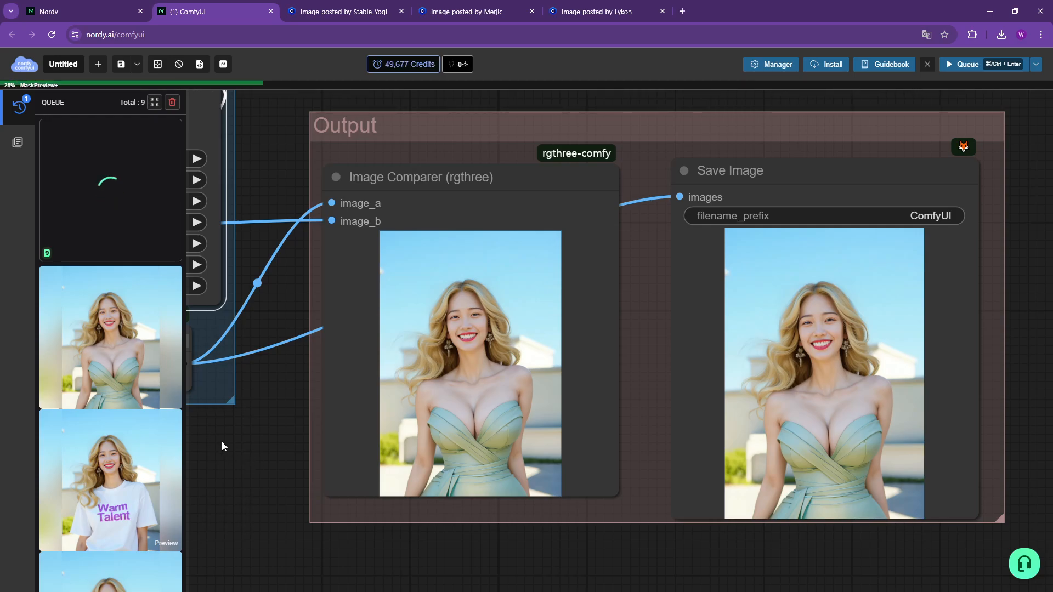
drag(222, 442, 361, 453)
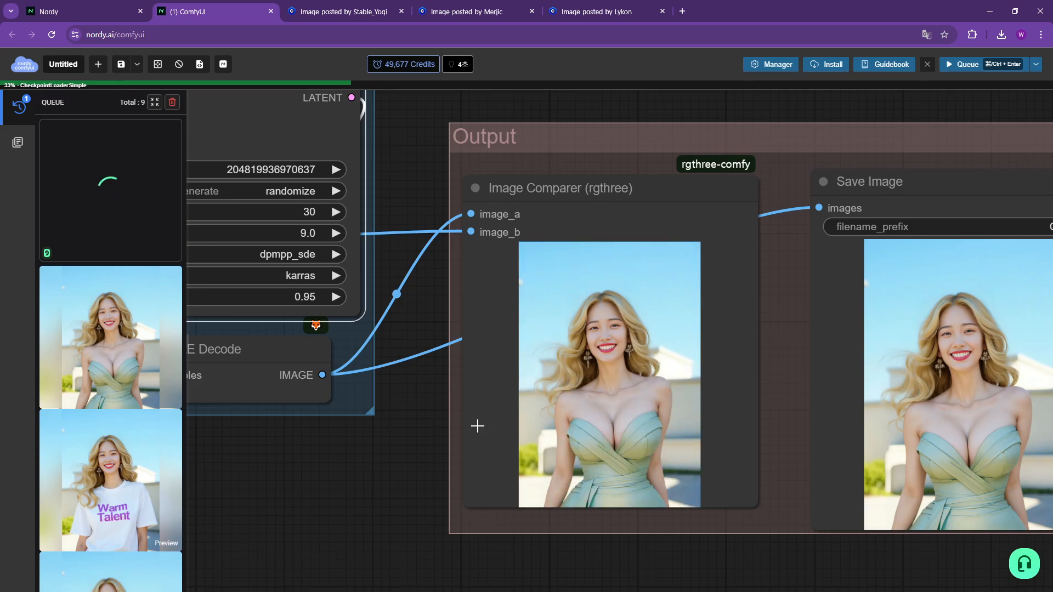
scroll(371, 444, down, 3)
drag(346, 470, 834, 457)
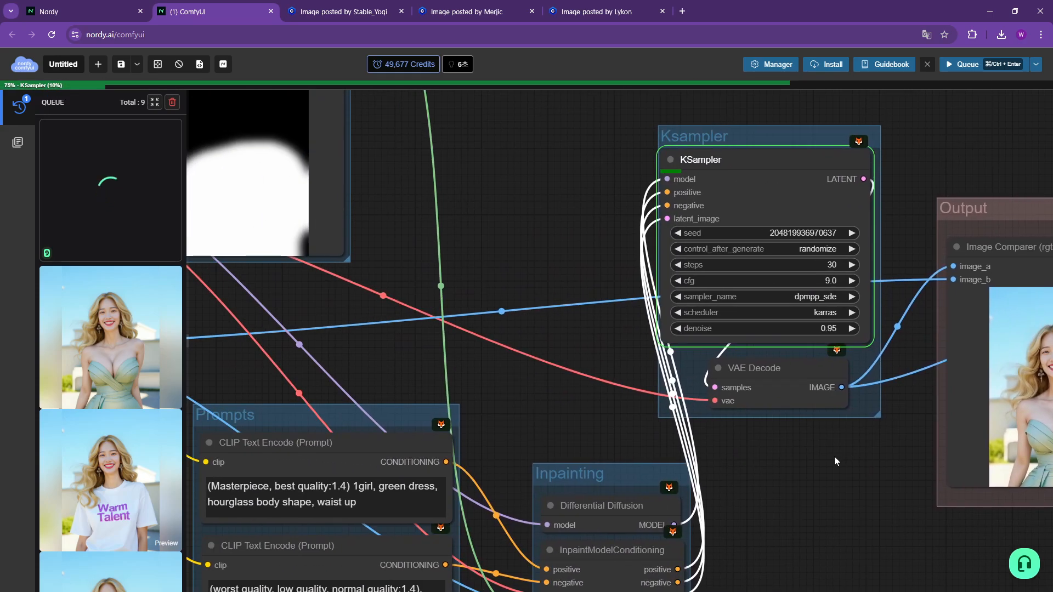
scroll(532, 351, down, 3)
drag(598, 315, 897, 404)
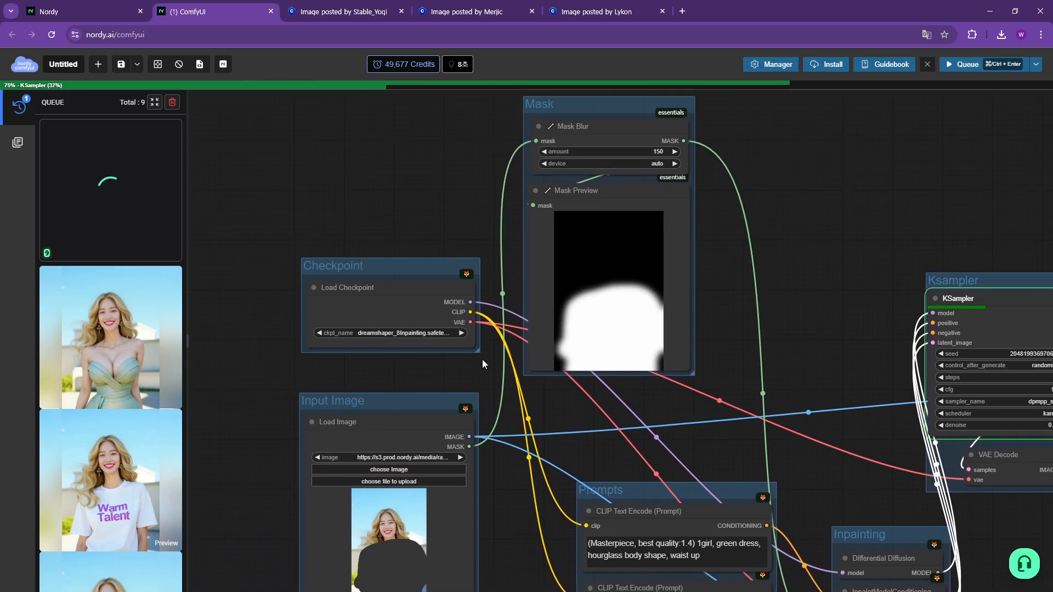
drag(805, 383, 536, 311)
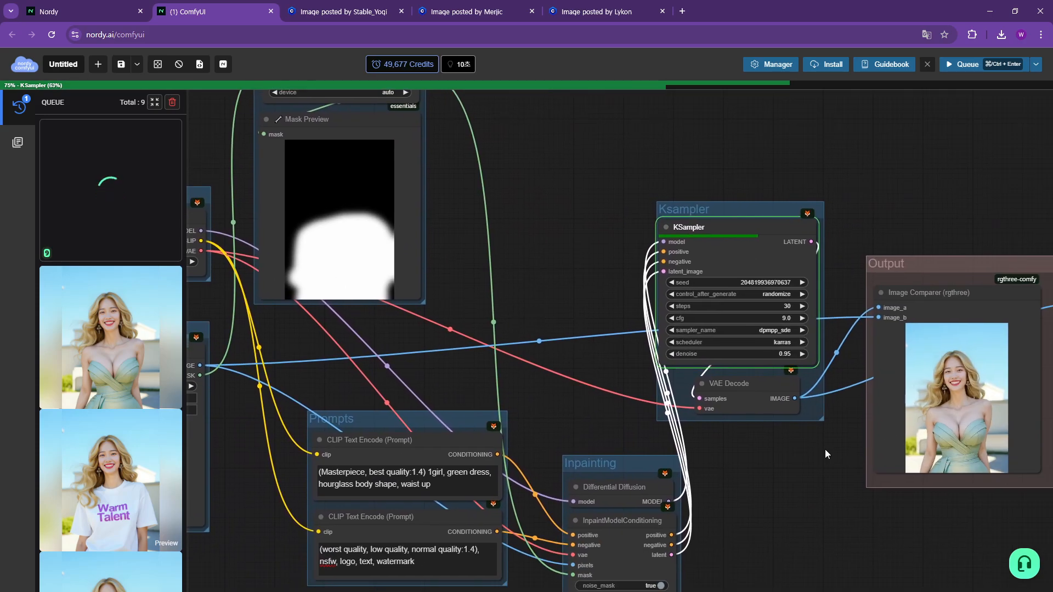
drag(825, 449, 556, 482)
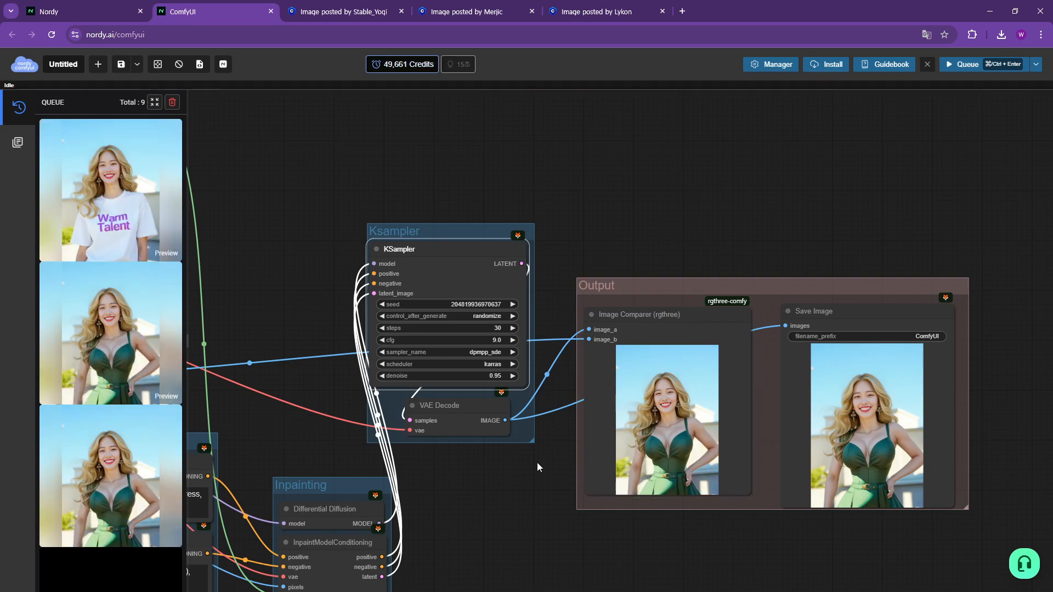
scroll(537, 463, up, 3)
scroll(537, 459, up, 2)
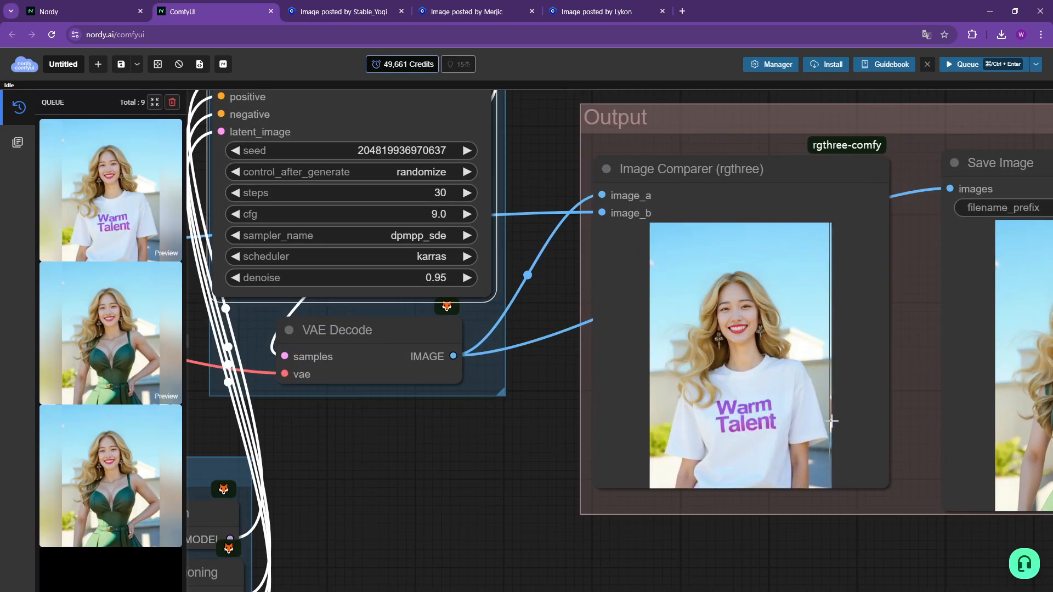
Save the final green-dress portrait from the Save Image node.
drag(848, 535, 471, 513)
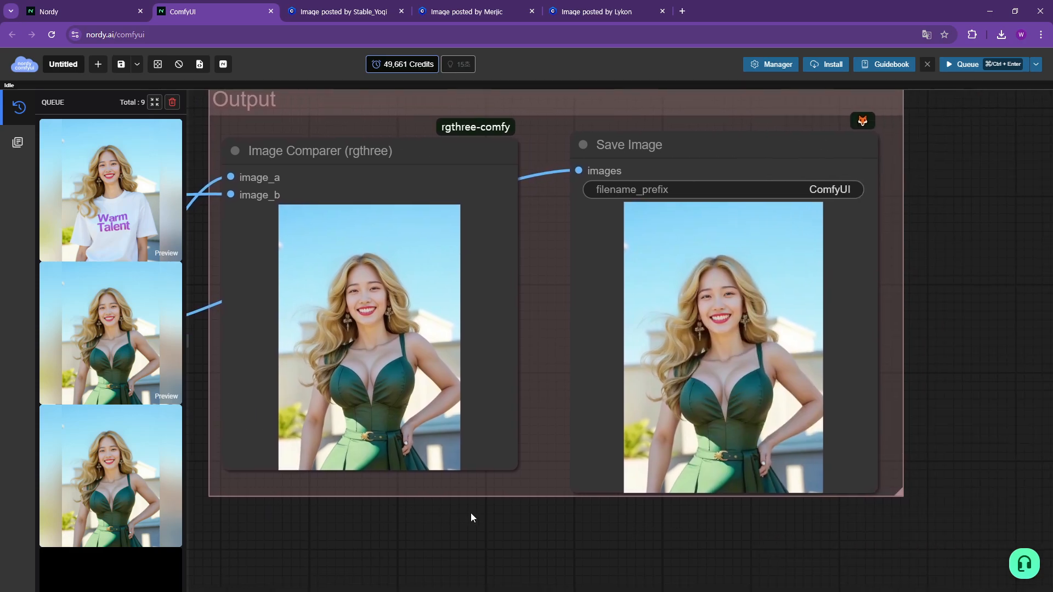
right_click(728, 396)
click(745, 108)
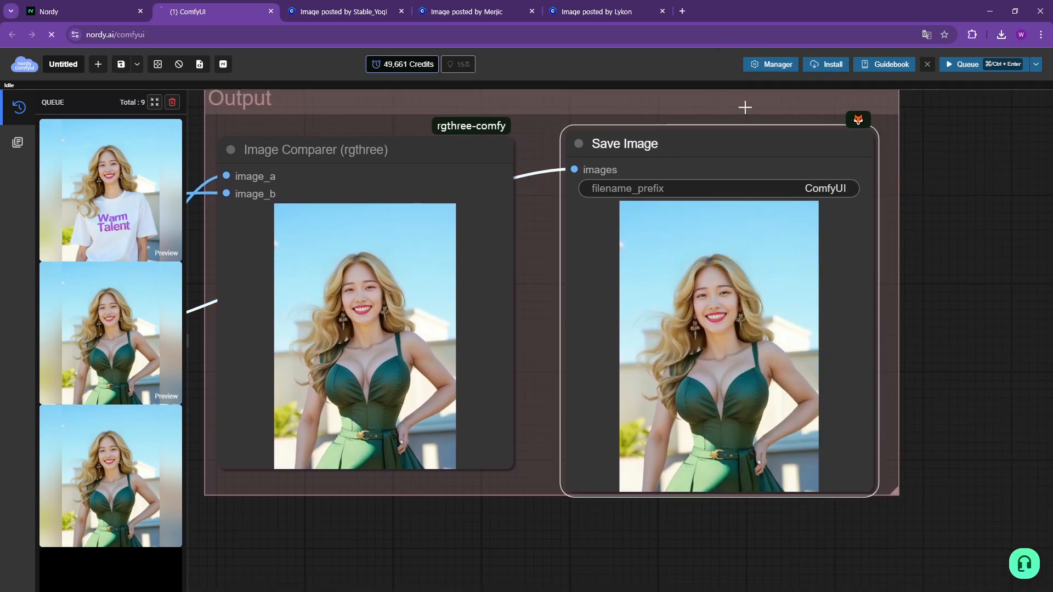